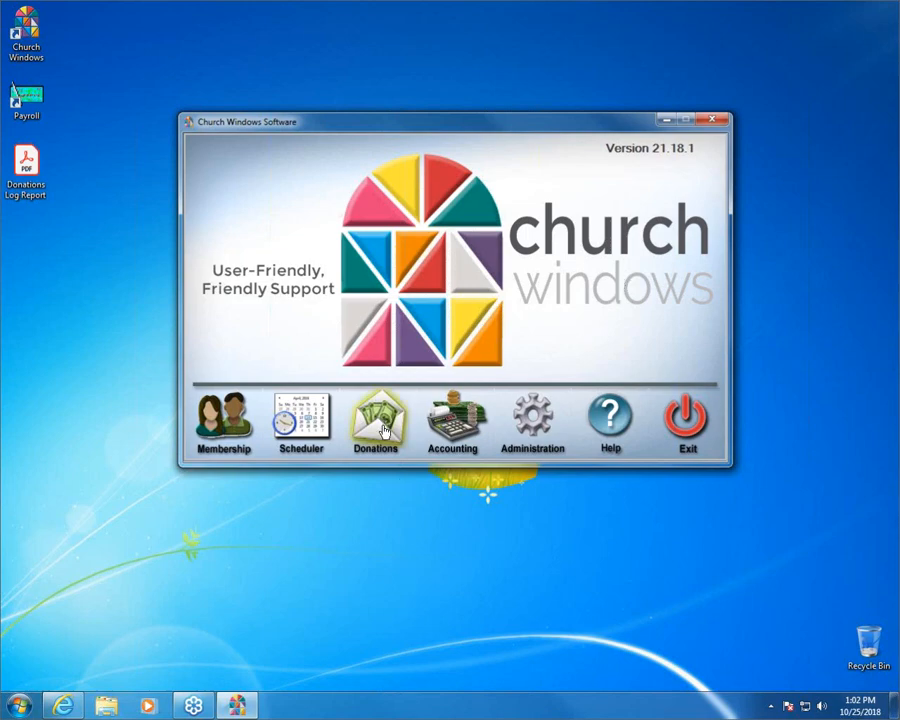
Open the donation entry form in the maximized Donations module and set the donation date to 10/21/2018
{"action": "left_click", "coordinate": [380, 425]}
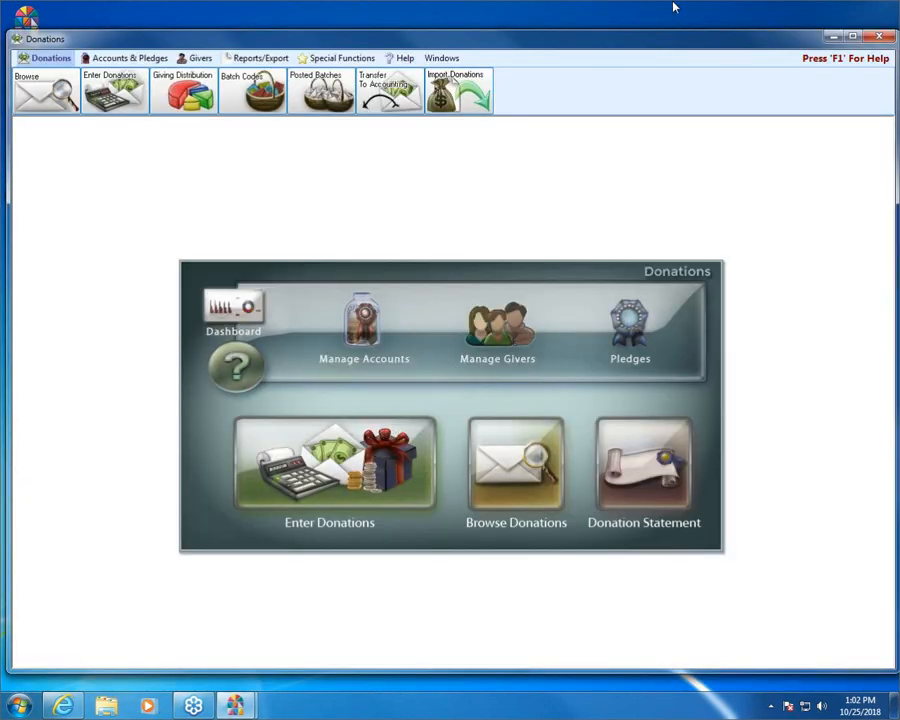
{"action": "left_click", "coordinate": [852, 37]}
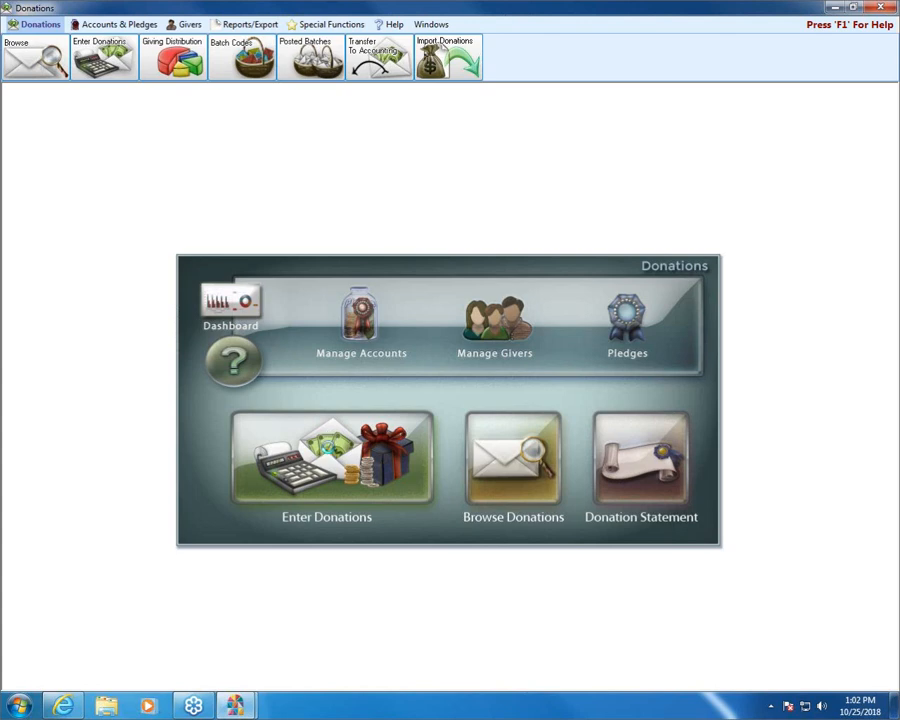
{"action": "left_click", "coordinate": [331, 454]}
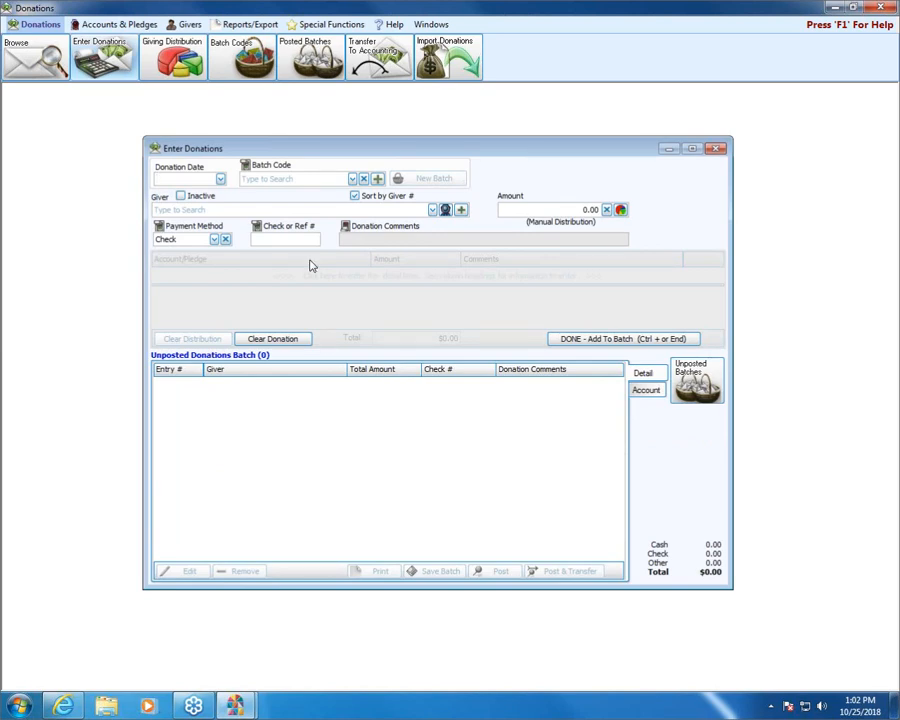
{"action": "left_click", "coordinate": [220, 180]}
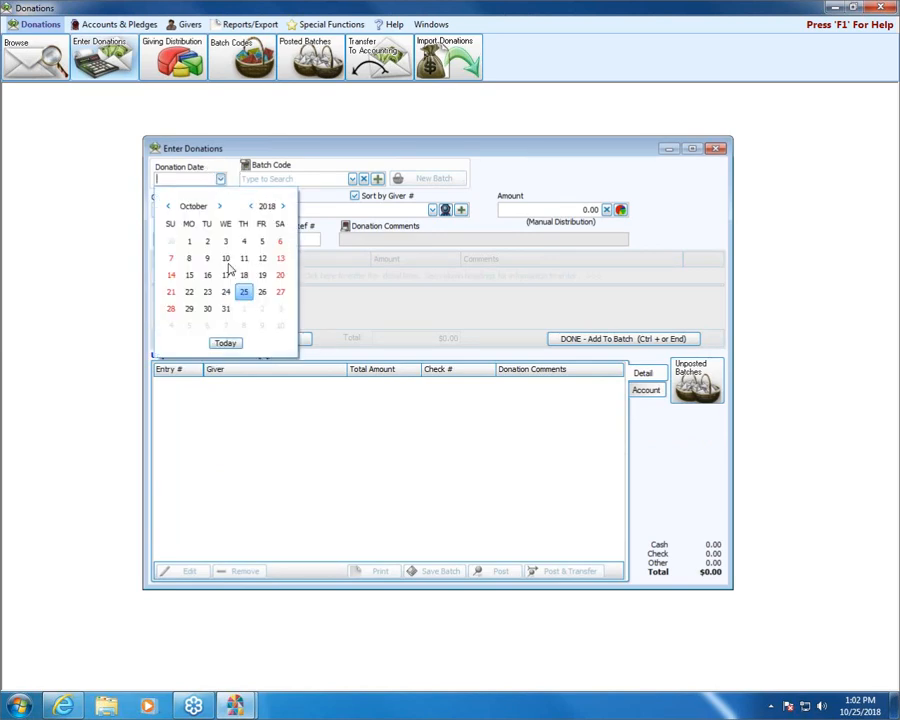
{"action": "left_click", "coordinate": [171, 291]}
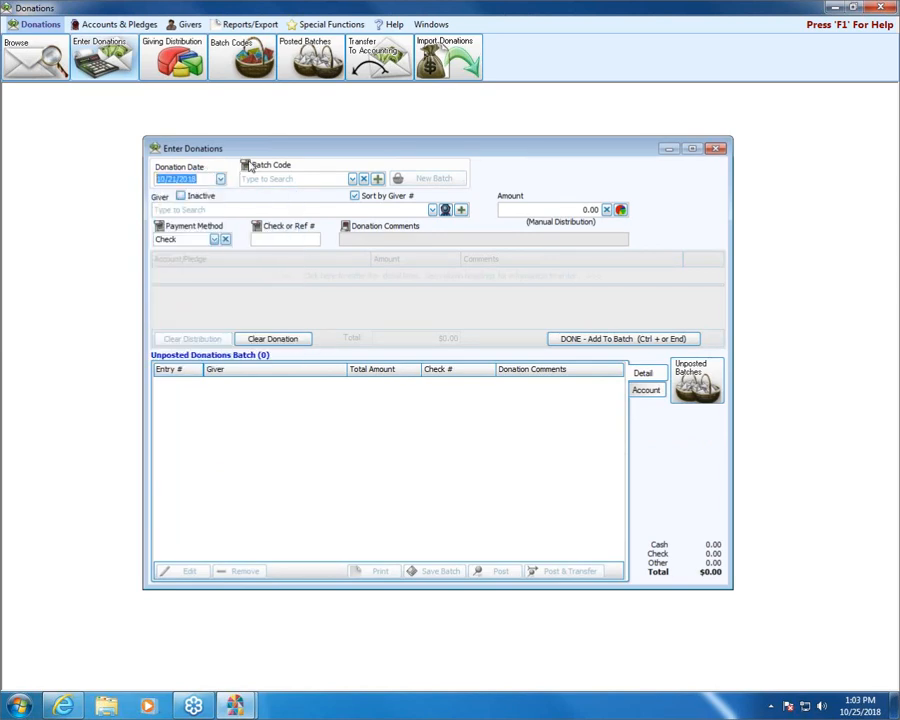
Look over the available batch codes without choosing one for the batch
{"action": "left_click", "coordinate": [352, 178]}
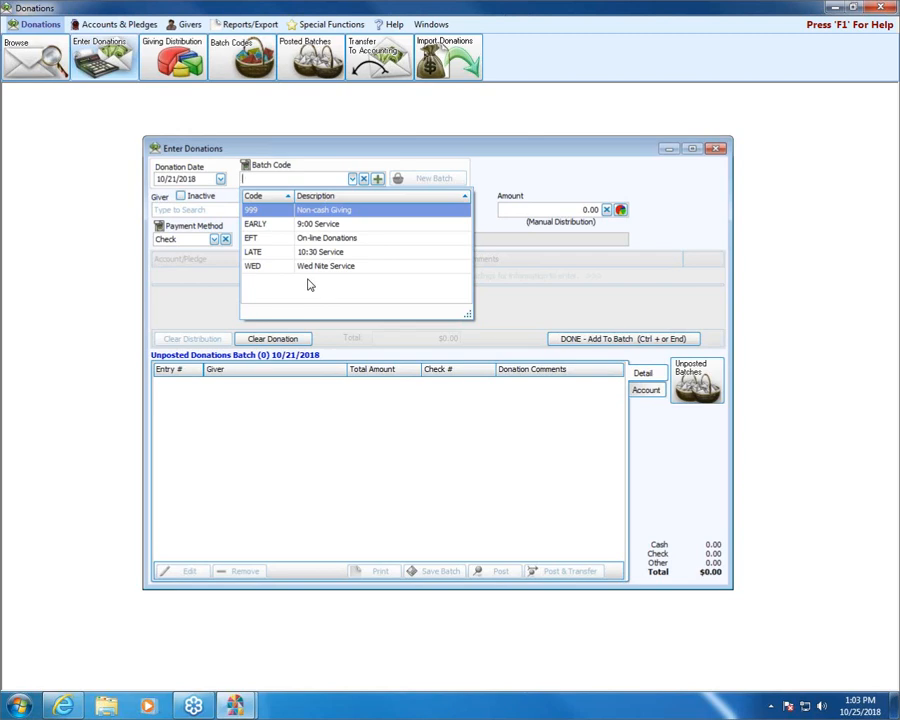
{"action": "left_click", "coordinate": [526, 148]}
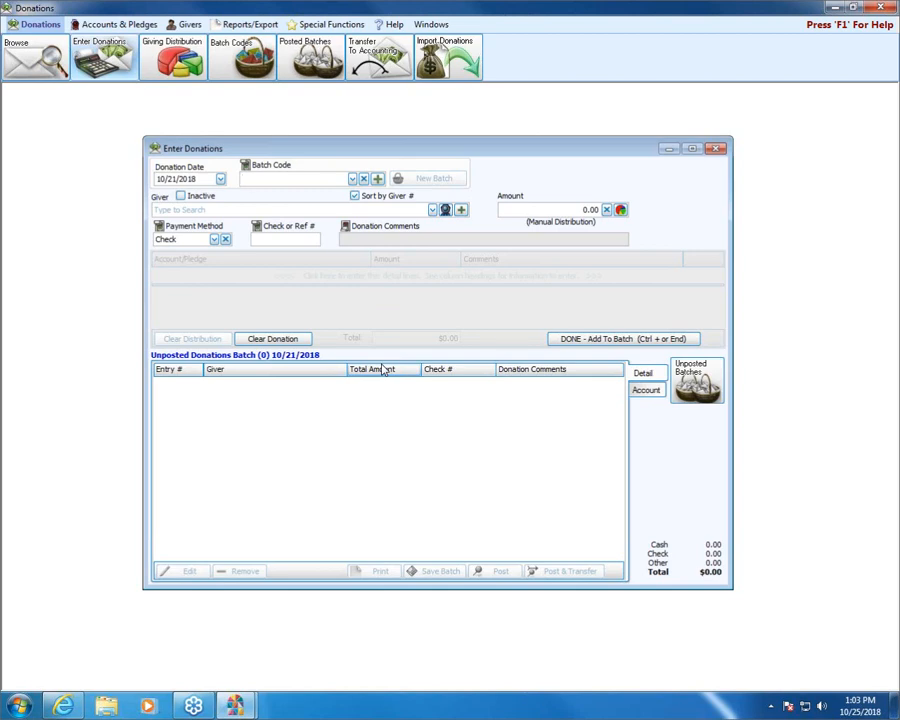
{"action": "left_click", "coordinate": [441, 48]}
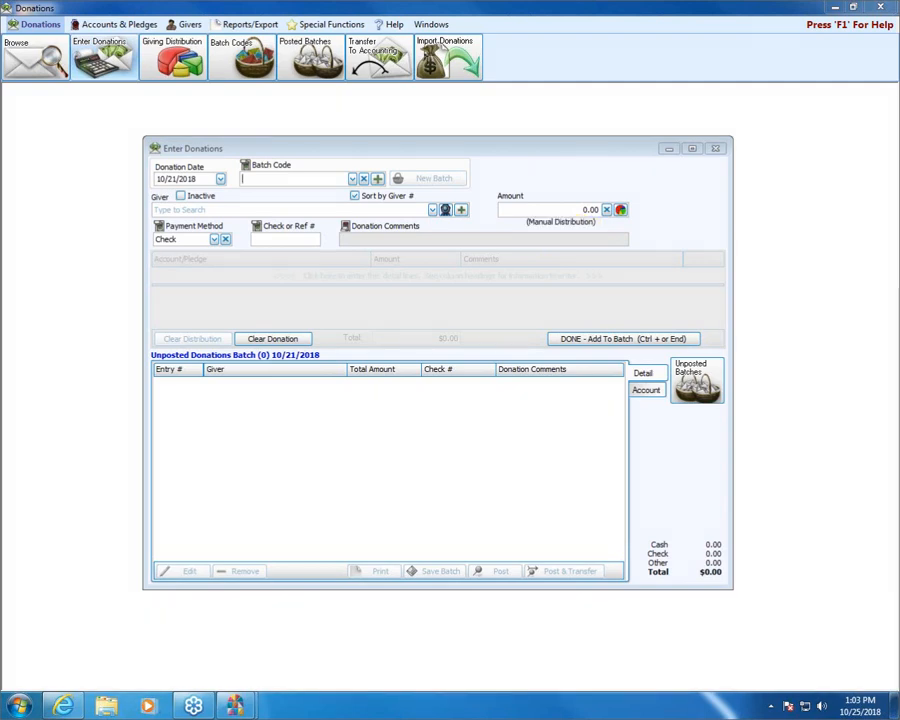
Select the first donation's giver by giver number and enter a check donation of 50.00 with check number 87444
{"action": "left_click", "coordinate": [324, 213]}
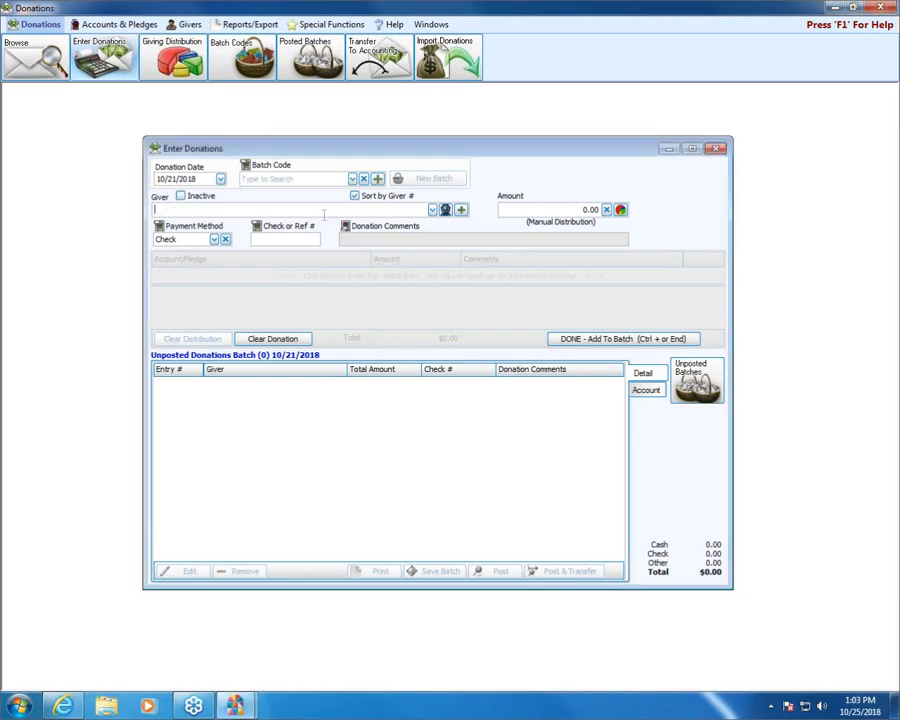
{"action": "type", "text": "4"}
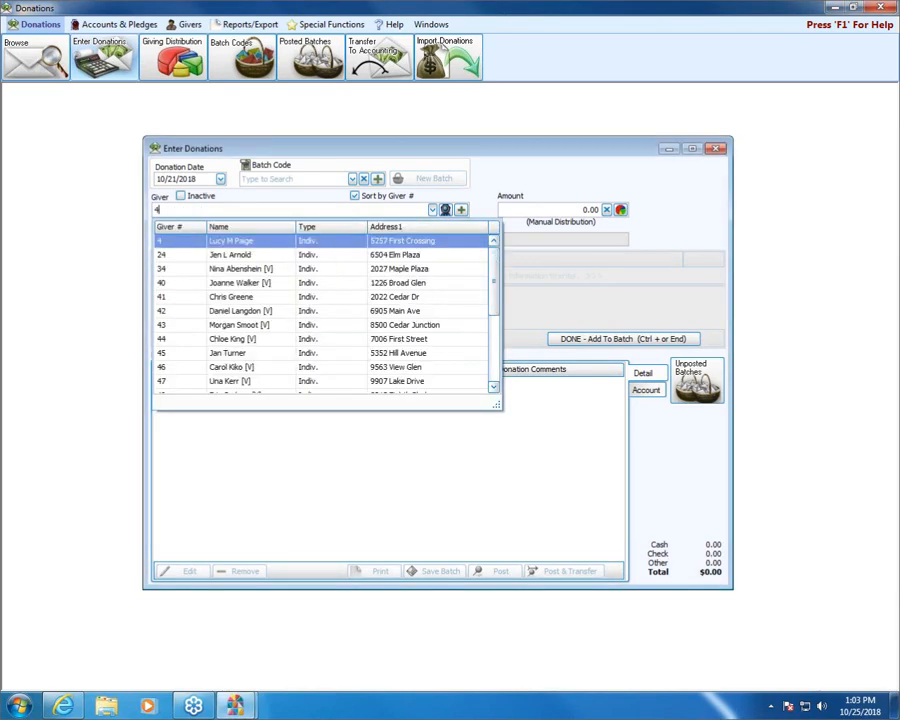
{"action": "key", "text": "Return"}
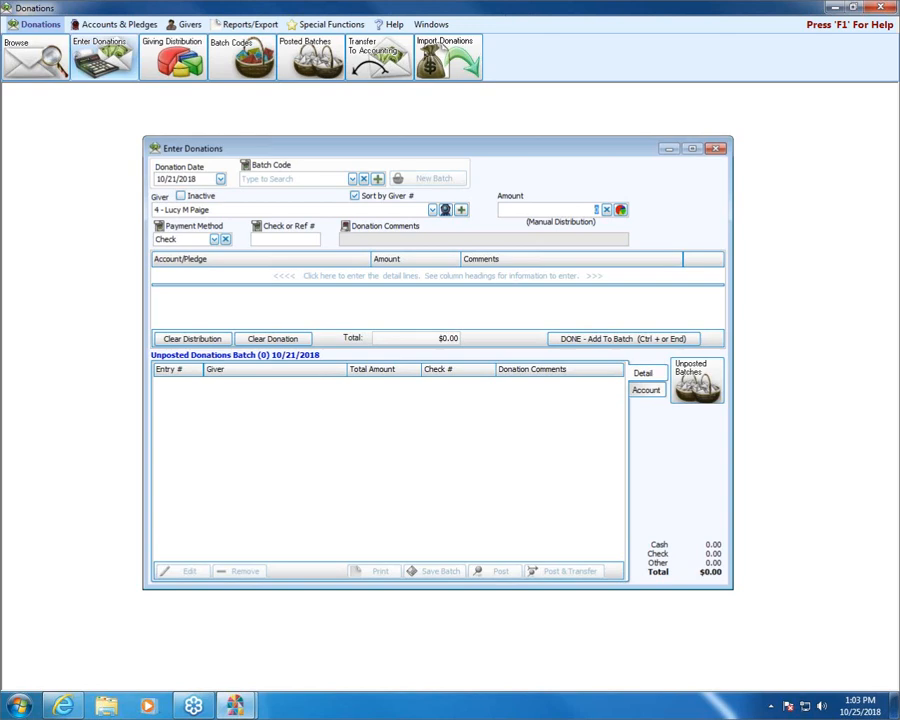
{"action": "type", "text": "50"}
{"action": "key", "text": "Tab"}
{"action": "type", "text": "8"}
{"action": "type", "text": "444"}
{"action": "key", "text": "Tab"}
Assign the 50.00 donation to the Building Fund and add it to the unposted batch
{"action": "key", "text": "alt+Down"}
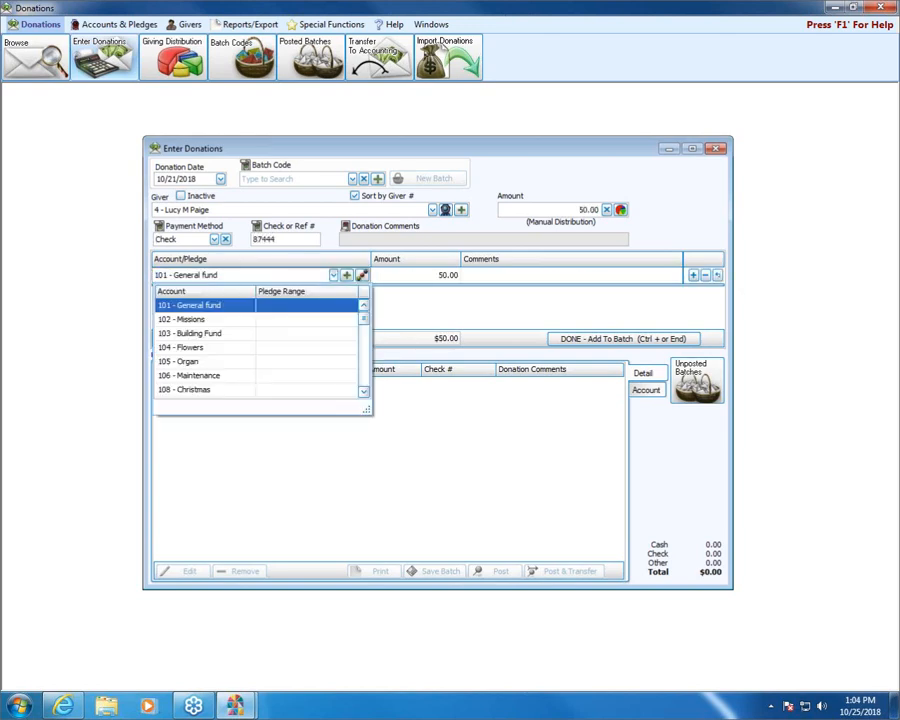
{"action": "key", "text": "Down"}
{"action": "key", "text": "Down"}
{"action": "key", "text": "Return"}
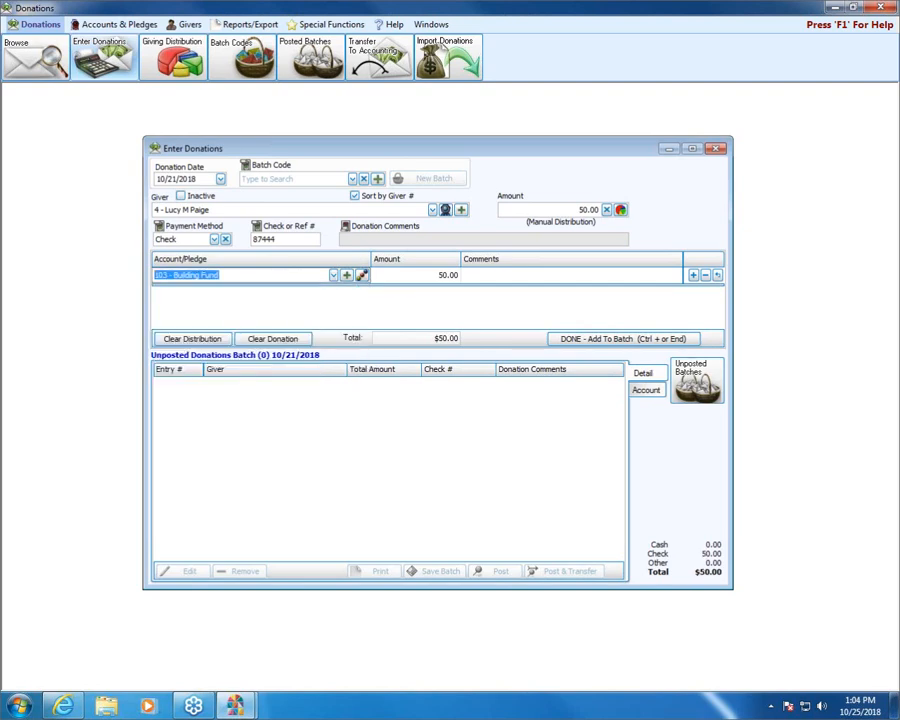
{"action": "key", "text": "End"}
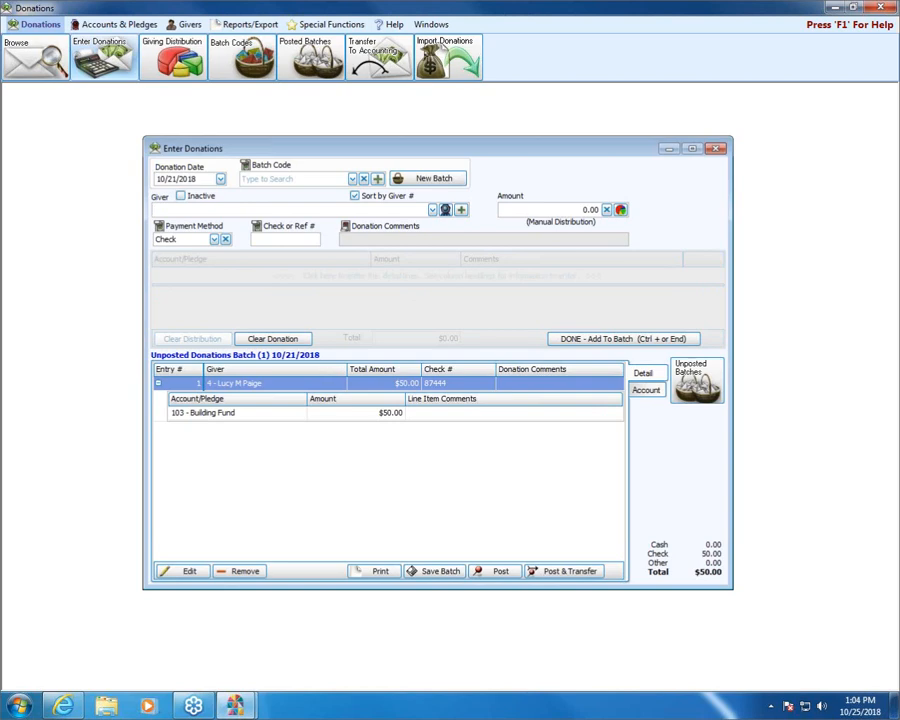
Add a second giver's 100.00 check donation to the batch, using check number 98744 and the General fund
{"action": "type", "text": "5"}
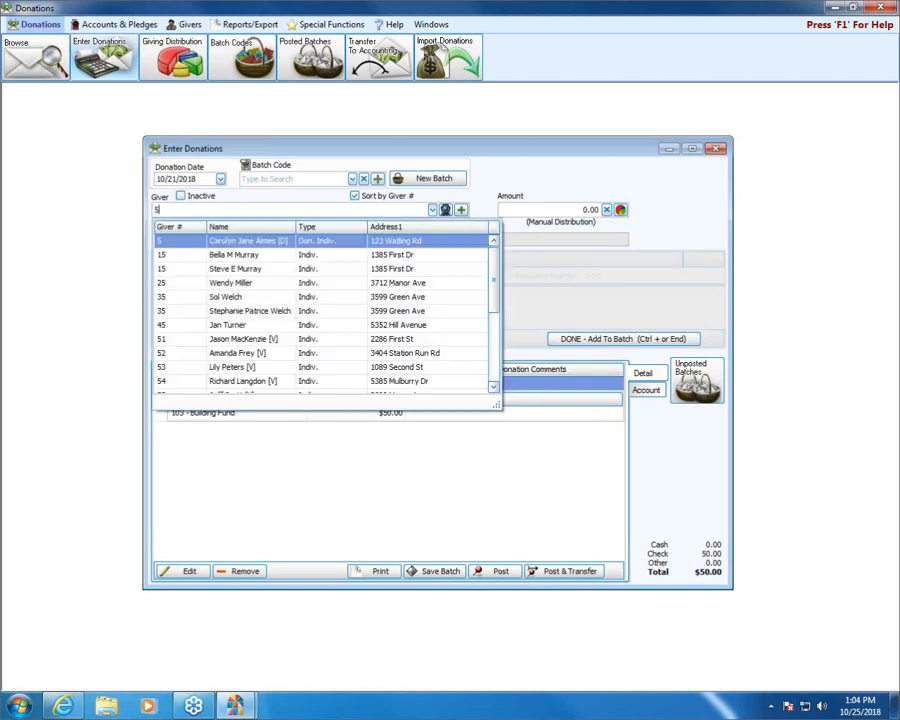
{"action": "key", "text": "Return"}
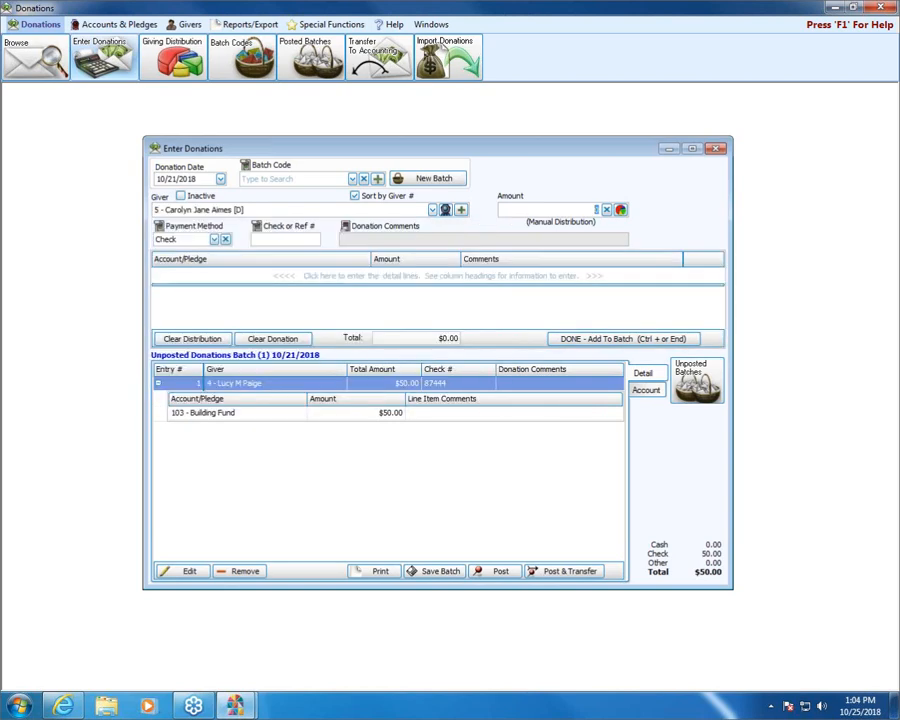
{"action": "type", "text": "100"}
{"action": "key", "text": "Tab"}
{"action": "key", "text": "Tab"}
{"action": "type", "text": "98744"}
{"action": "key", "text": "Tab"}
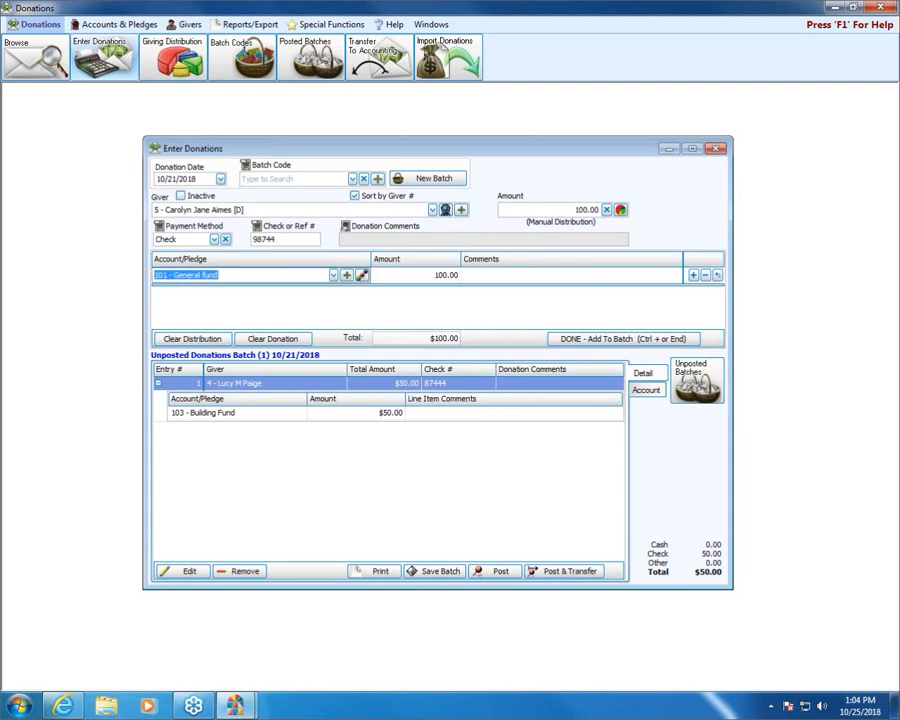
{"action": "key", "text": "End"}
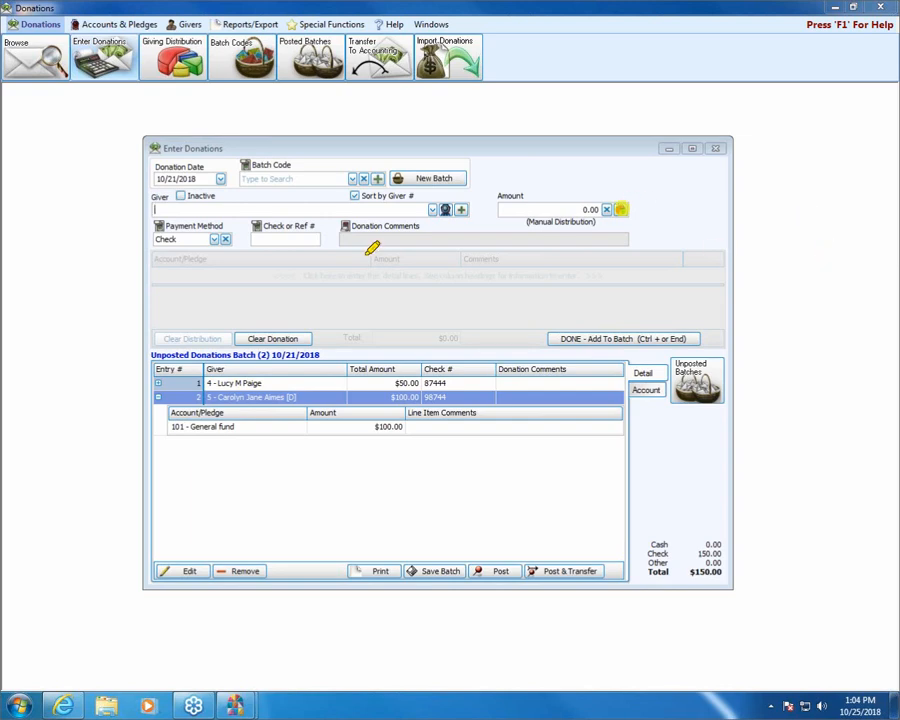
{"action": "left_click_drag", "start_coordinate": [8, 22], "coordinate": [58, 21]}
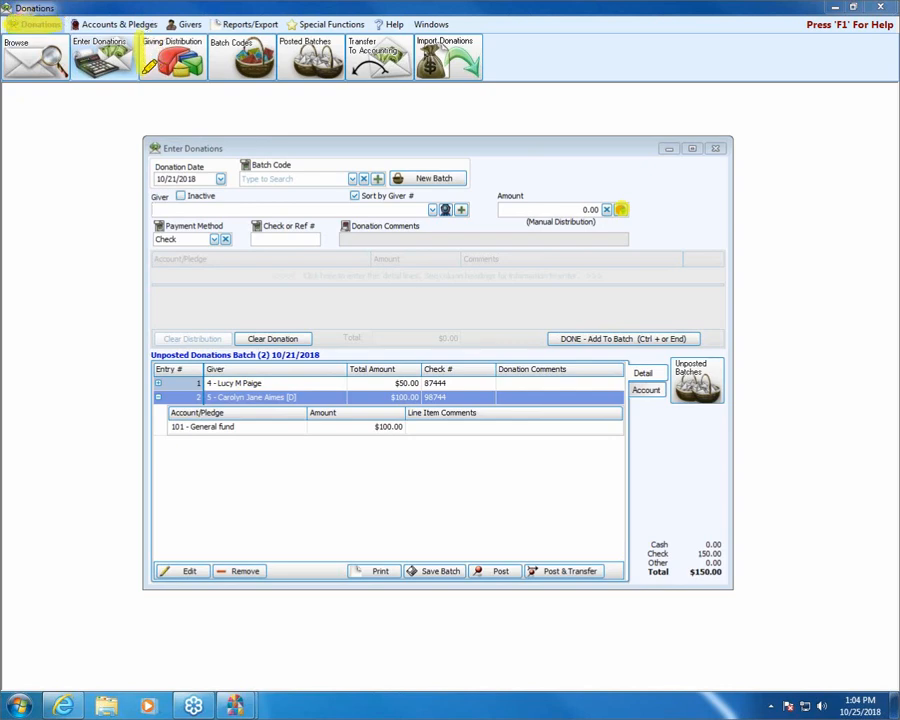
{"action": "mouse_move", "coordinate": [142, 45]}
{"action": "left_mouse_down"}
{"action": "mouse_move", "coordinate": [150, 75]}
{"action": "mouse_move", "coordinate": [208, 72]}
{"action": "mouse_move", "coordinate": [143, 40]}
{"action": "left_mouse_up"}
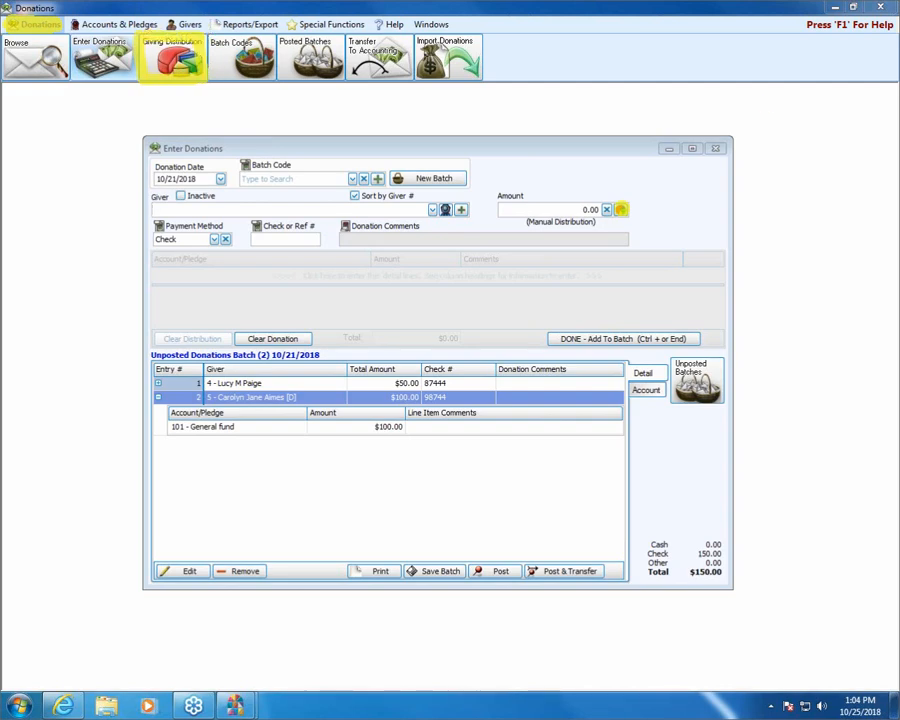
{"action": "key", "text": "Escape"}
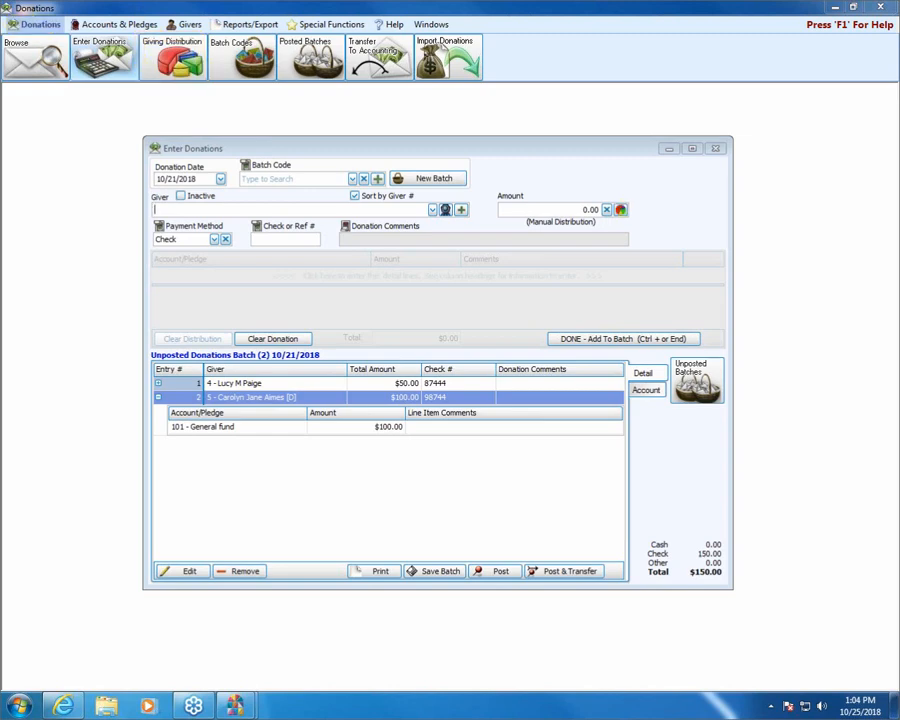
Change the giving distribution for donation entry to According to Pledge
{"action": "left_click", "coordinate": [620, 210]}
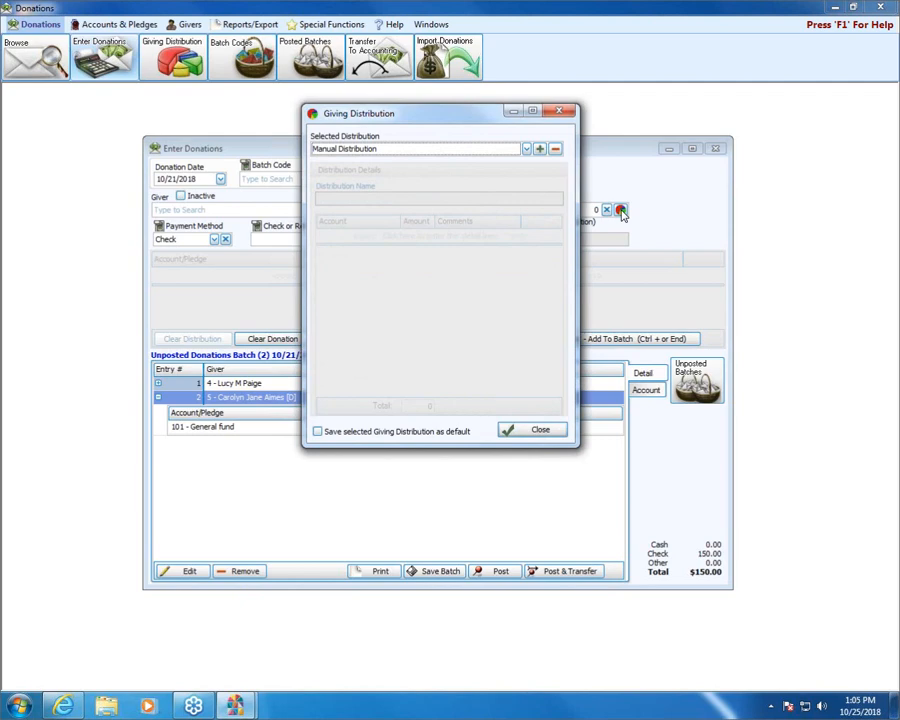
{"action": "left_click", "coordinate": [527, 149]}
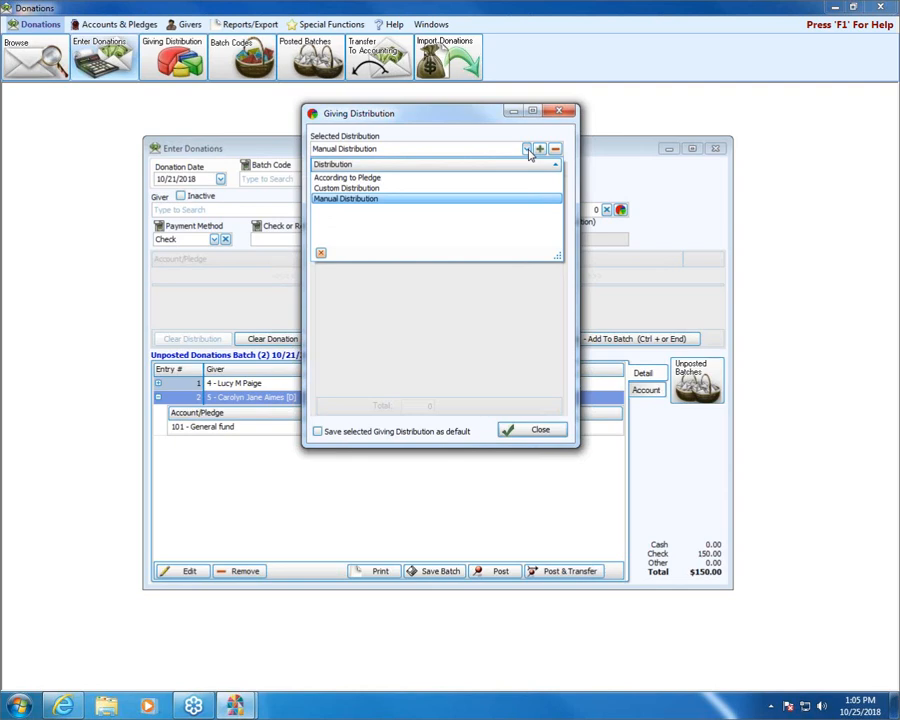
{"action": "left_click", "coordinate": [380, 178]}
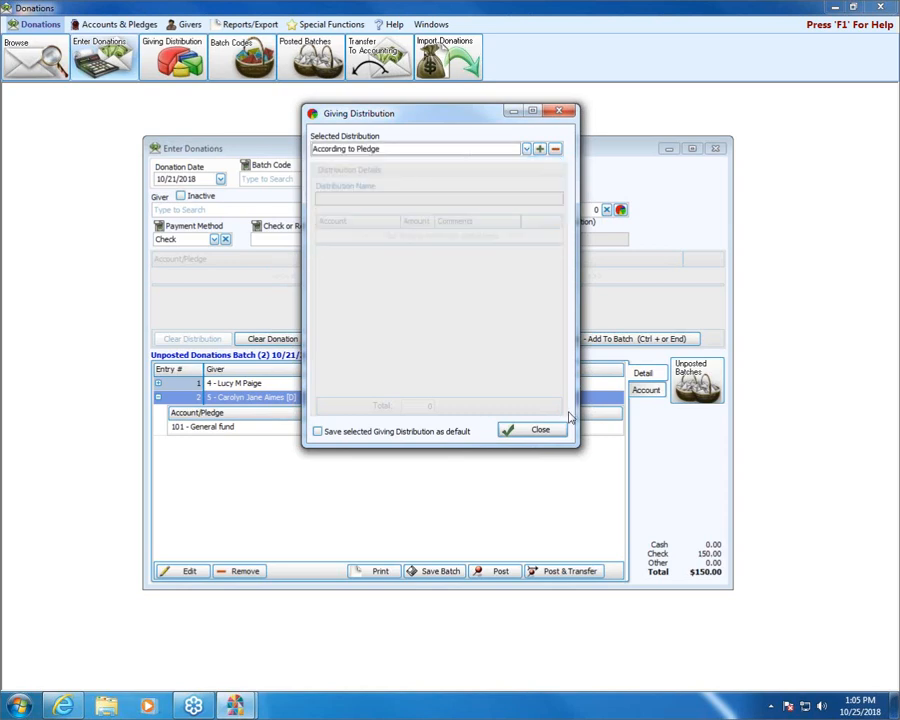
{"action": "left_click", "coordinate": [520, 433]}
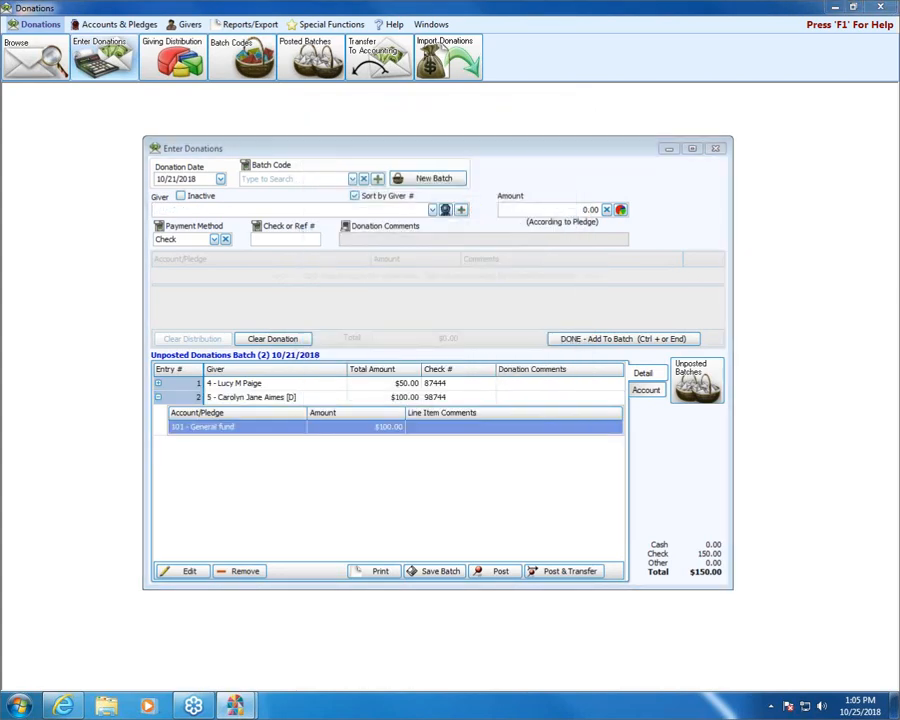
{"action": "left_click_drag", "start_coordinate": [526, 222], "coordinate": [600, 222]}
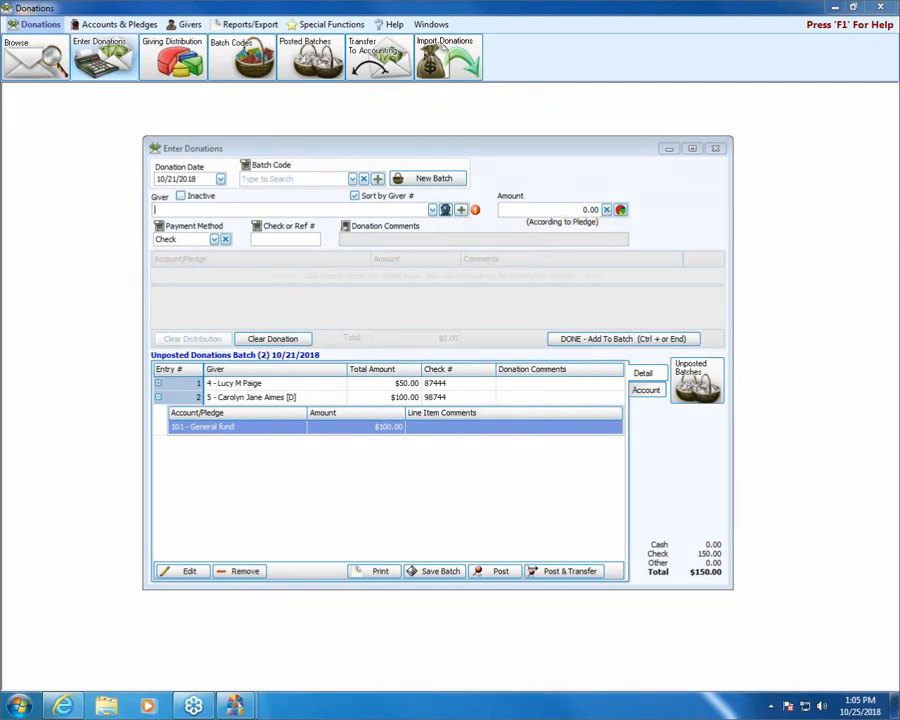
Search the givers for "ol" and select the third match for the next donation
{"action": "left_click", "coordinate": [194, 210]}
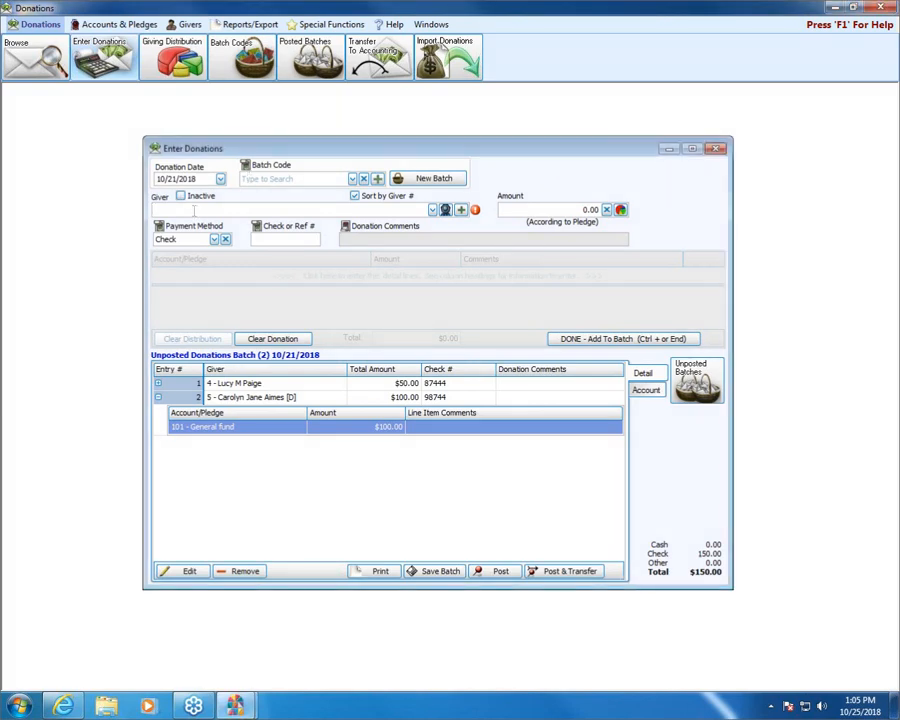
{"action": "type", "text": "ol"}
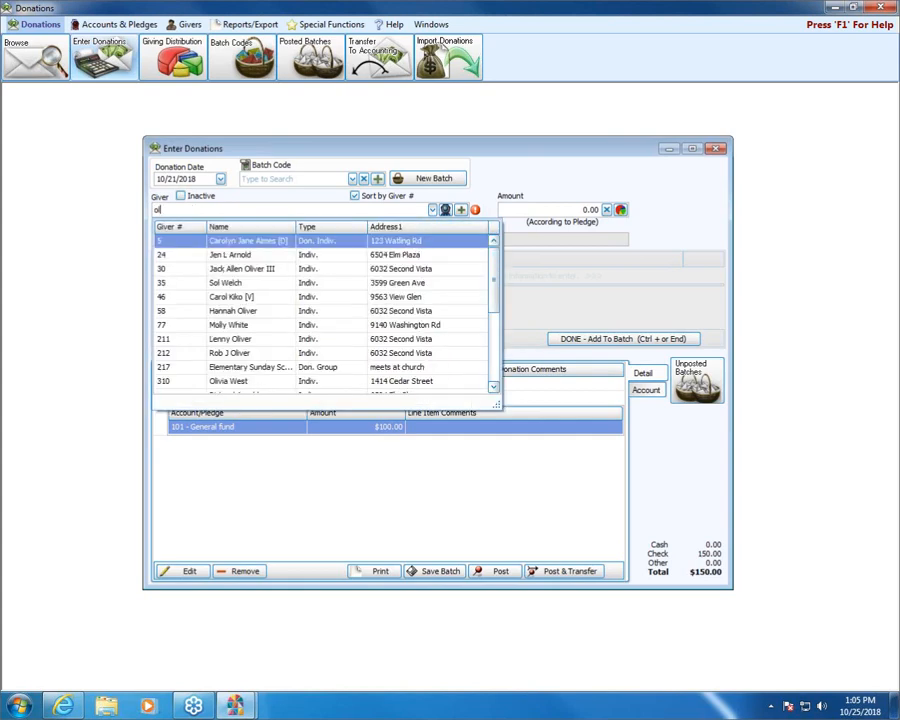
{"action": "left_click", "coordinate": [242, 269]}
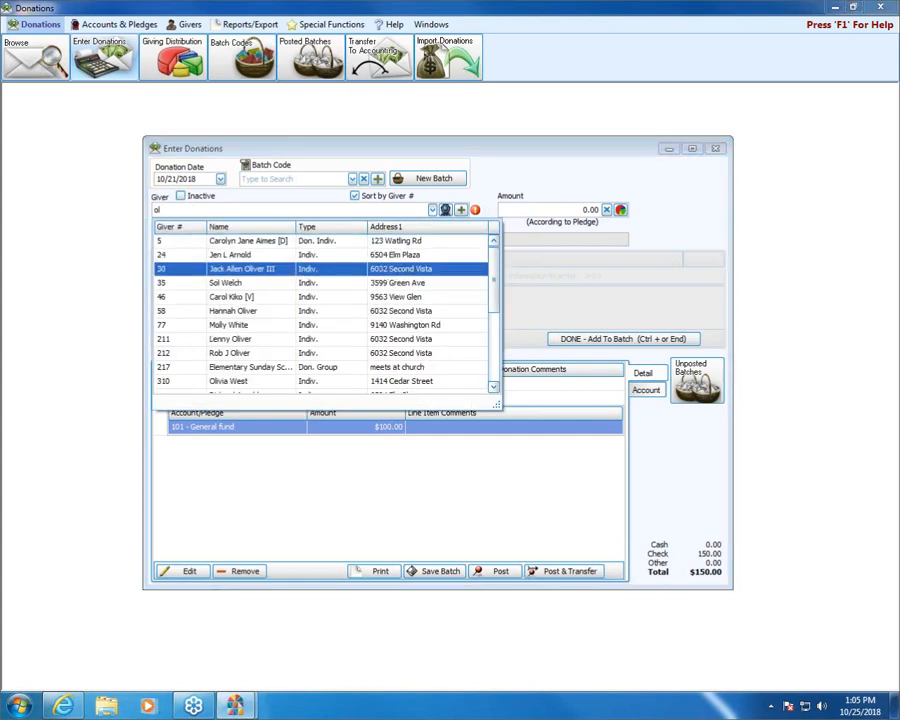
{"action": "key", "text": "Return"}
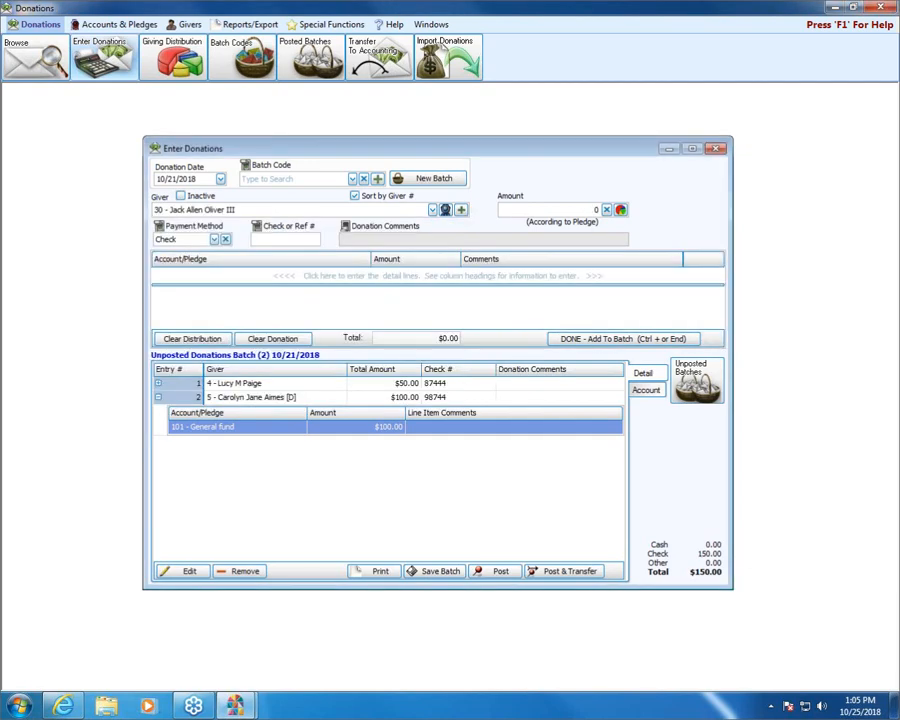
{"action": "key", "text": "Tab"}
Replace the selected giver with the second match from a new giver search for "ol"
{"action": "left_click", "coordinate": [431, 209]}
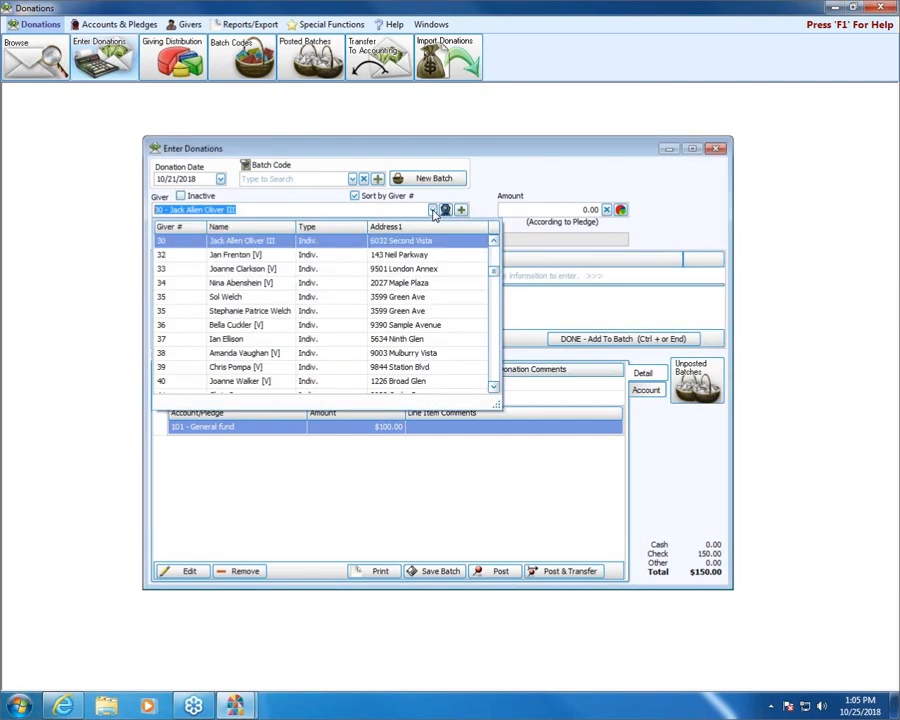
{"action": "scroll", "coordinate": [310, 253], "scroll_direction": "up", "scroll_amount": 1}
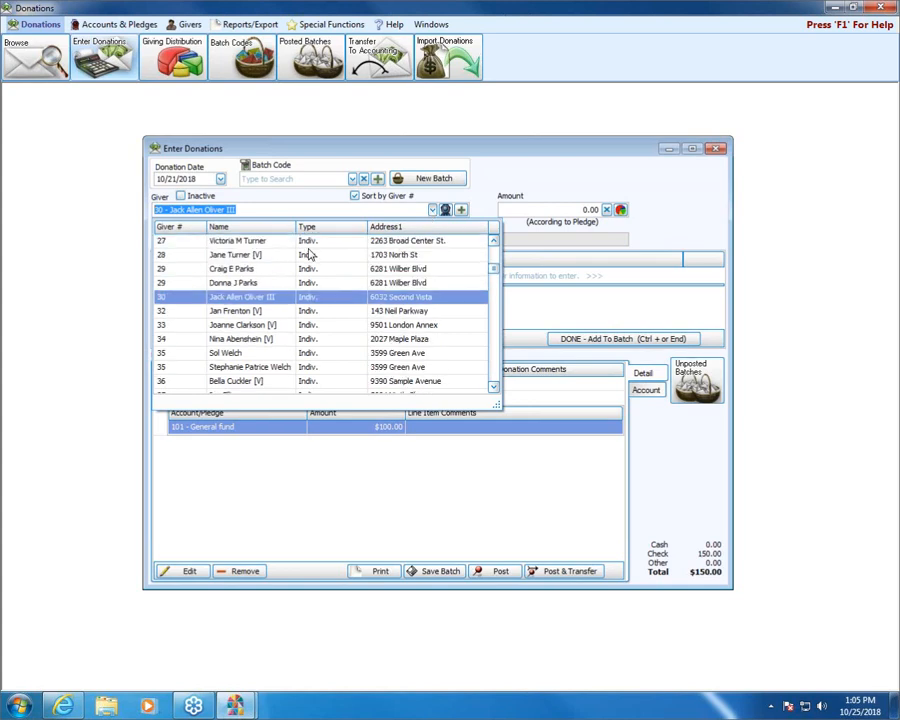
{"action": "left_click", "coordinate": [245, 210]}
{"action": "left_click_drag", "start_coordinate": [245, 210], "coordinate": [55, 217]}
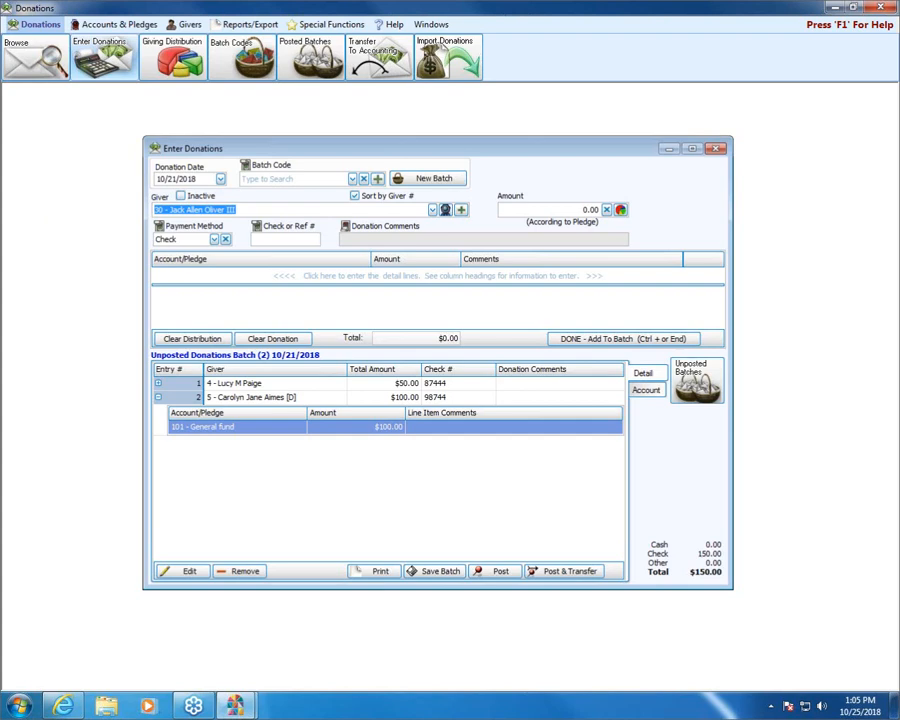
{"action": "type", "text": "ol"}
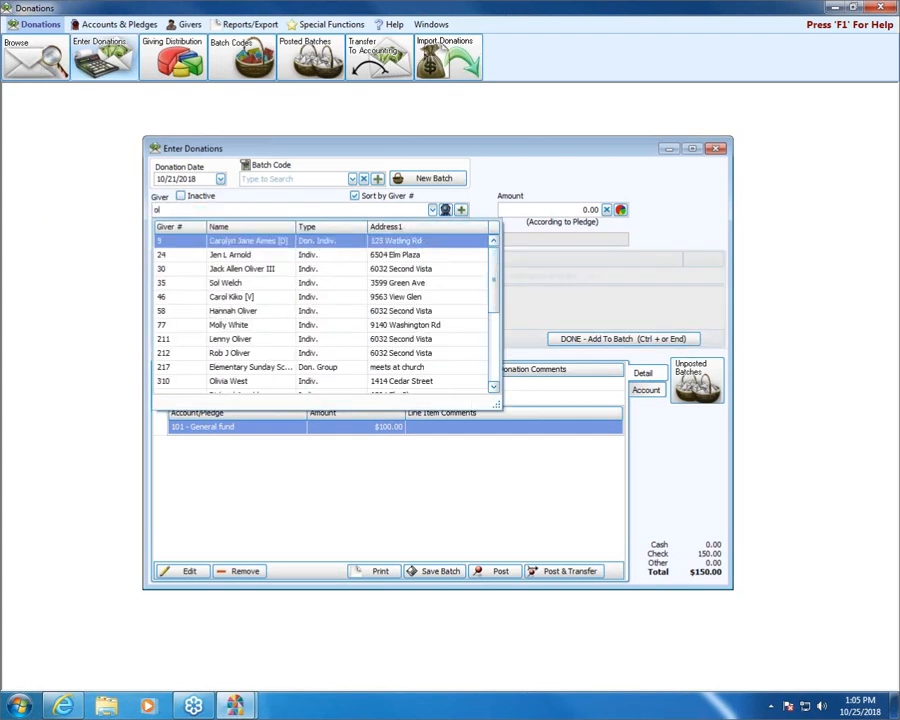
{"action": "left_click", "coordinate": [265, 256]}
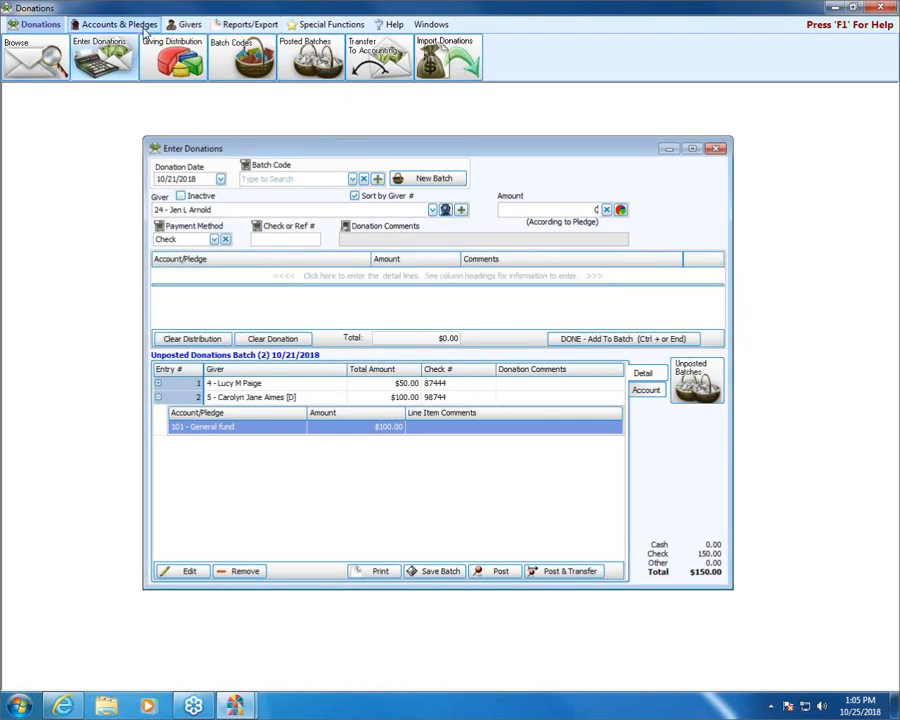
View the pledges of the General Fund 2018 campaign to find a giver with a pledge, and close the pledge list
{"action": "left_click", "coordinate": [84, 22]}
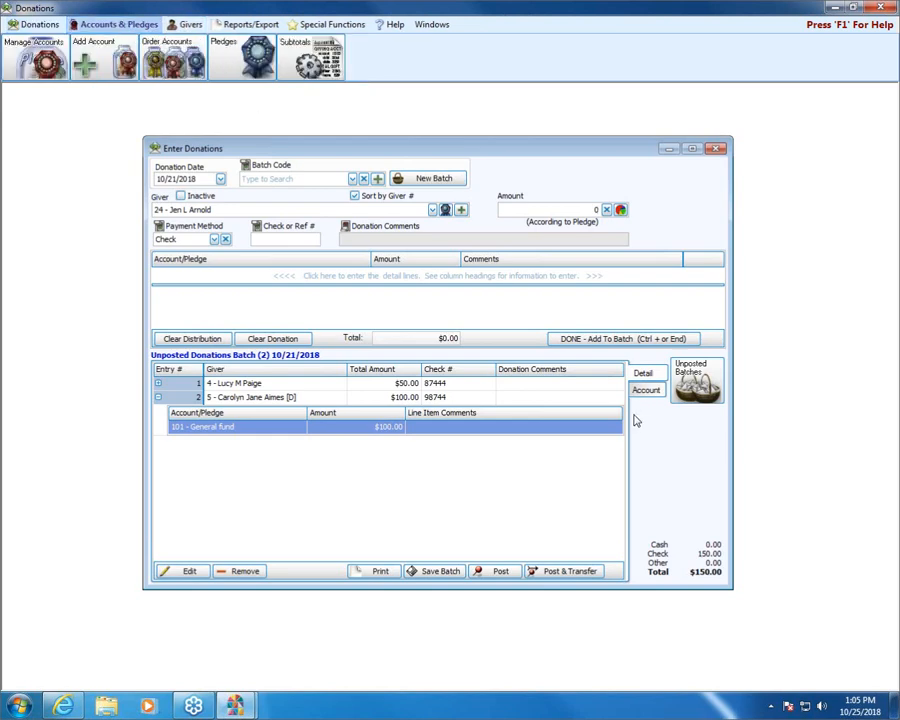
{"action": "left_click", "coordinate": [238, 47]}
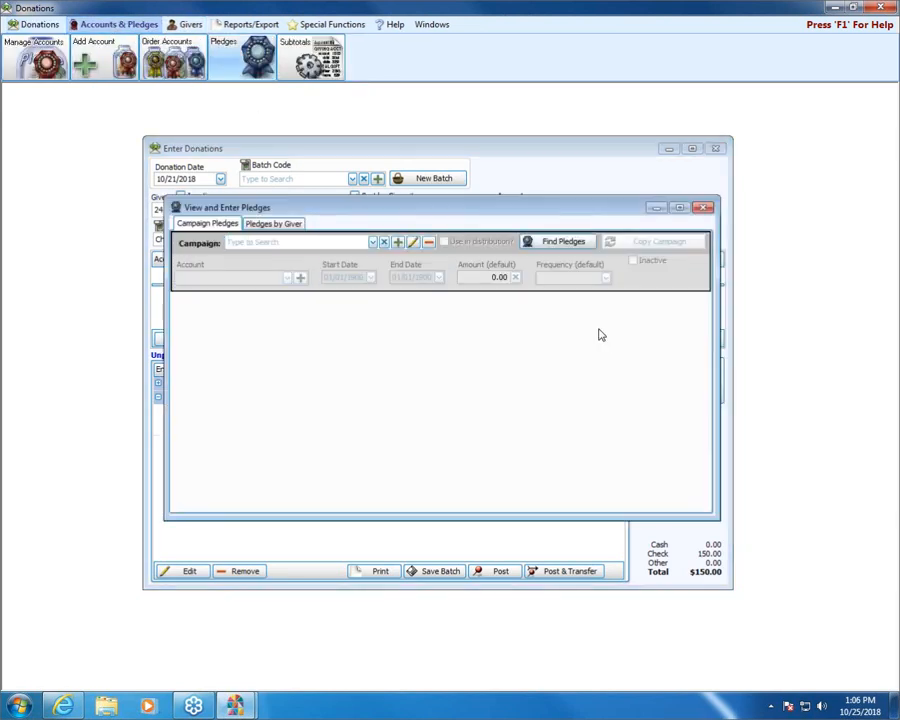
{"action": "left_click", "coordinate": [372, 242]}
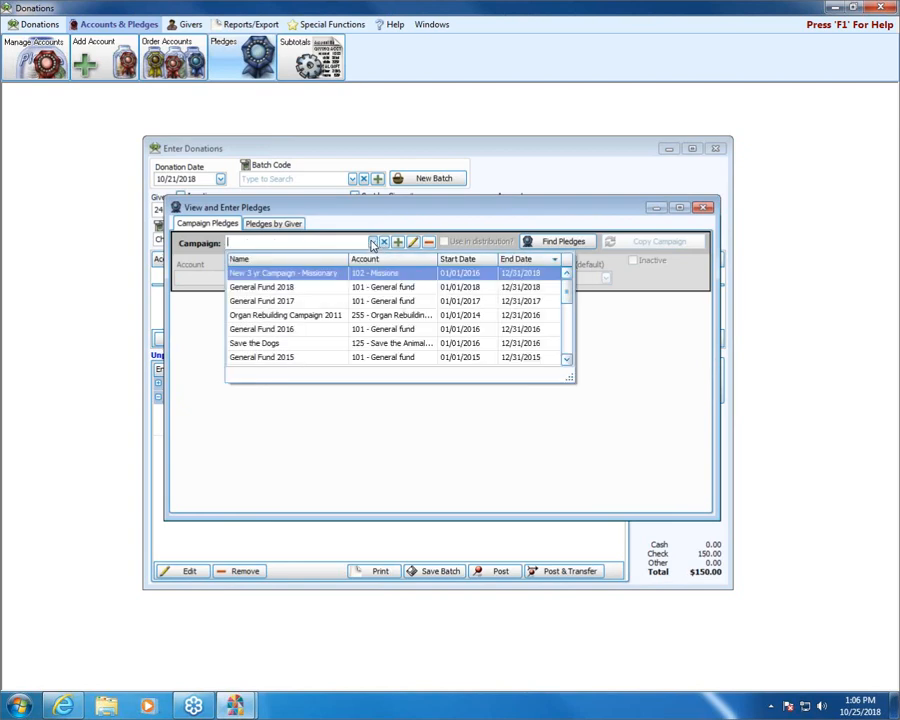
{"action": "left_click", "coordinate": [454, 289]}
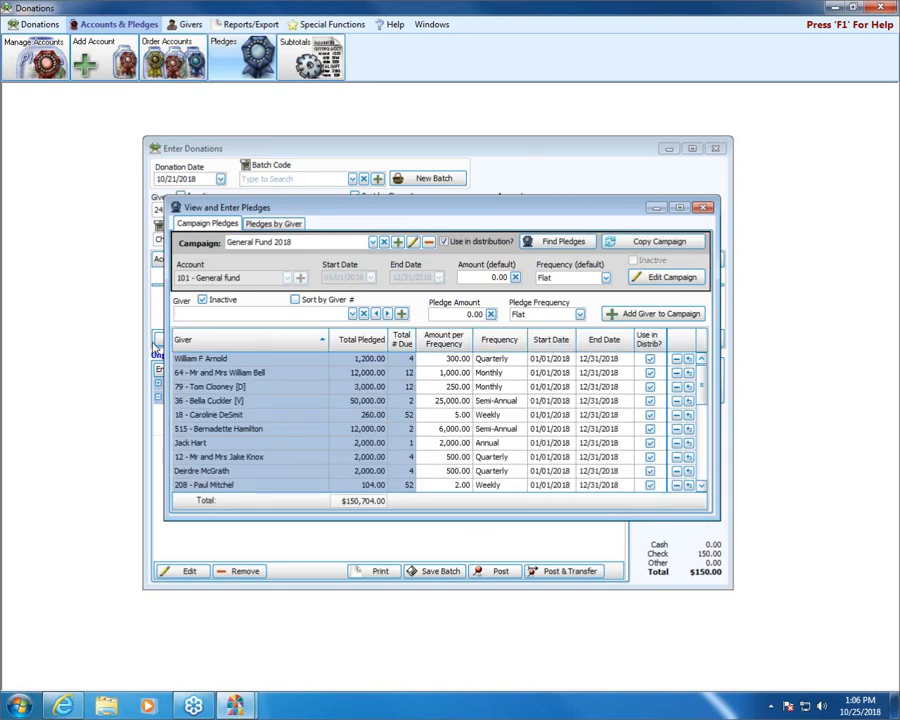
{"action": "left_click", "coordinate": [704, 209]}
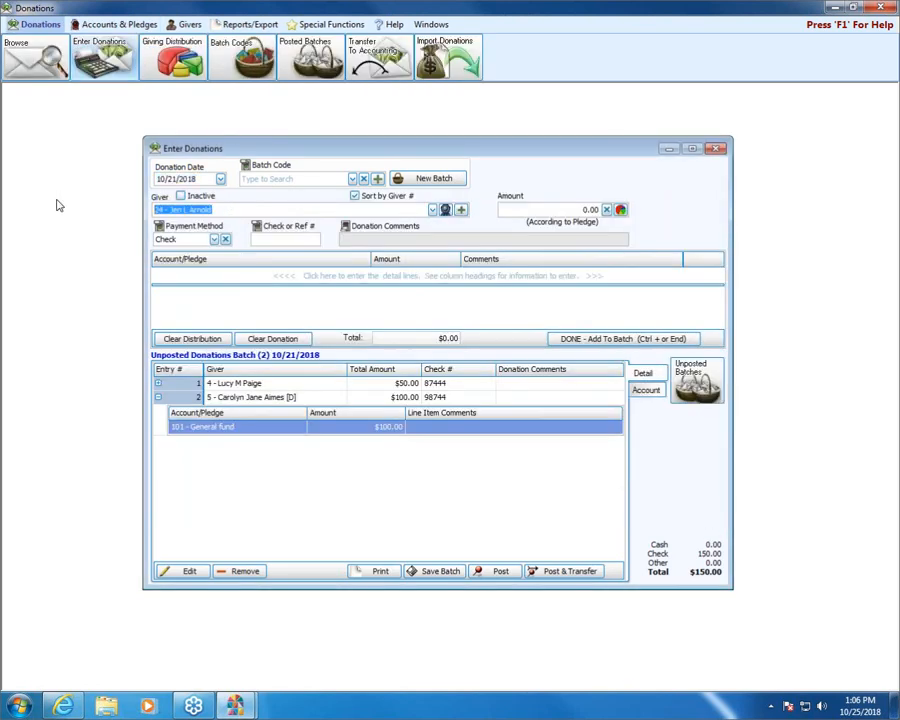
Replace the donation's giver with the first match for the giver holding the 1,000.00 monthly pledge
{"action": "type", "text": "64"}
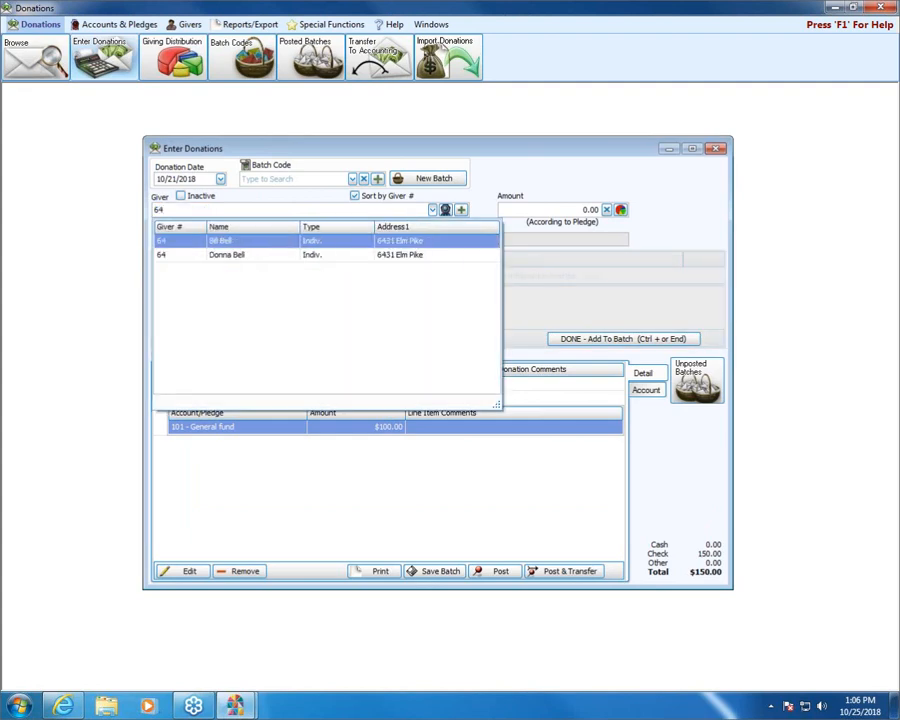
{"action": "key", "text": "Return"}
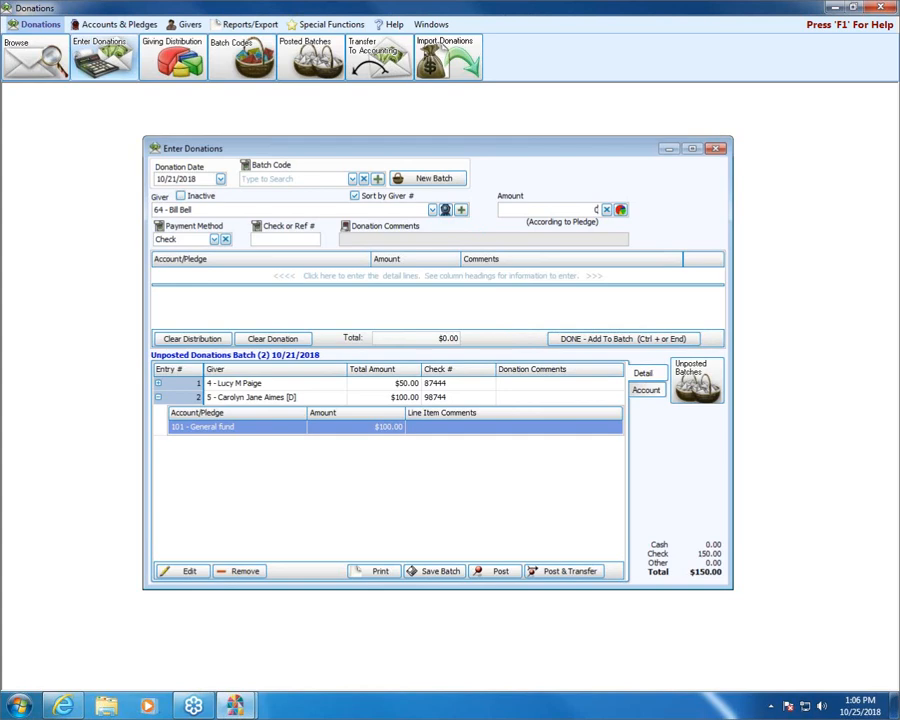
{"action": "key", "text": "Tab"}
Examine the General Fund 2018 pledges again, checking the 1,000.00 monthly and 25,000.00 semi-annual rows, and close the list
{"action": "left_click", "coordinate": [115, 25]}
{"action": "left_click", "coordinate": [255, 58]}
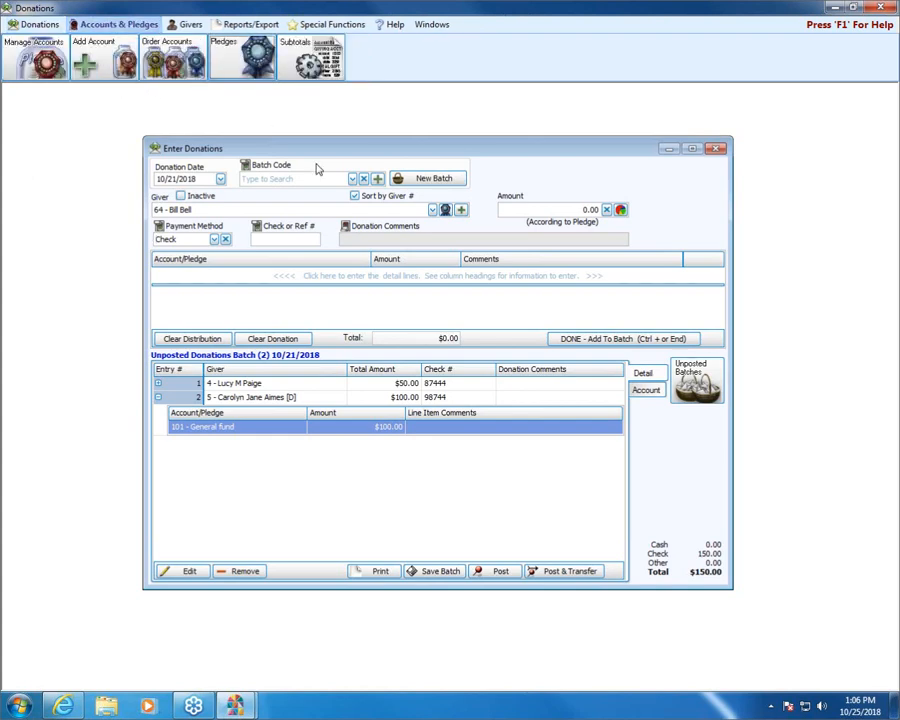
{"action": "left_click", "coordinate": [373, 243]}
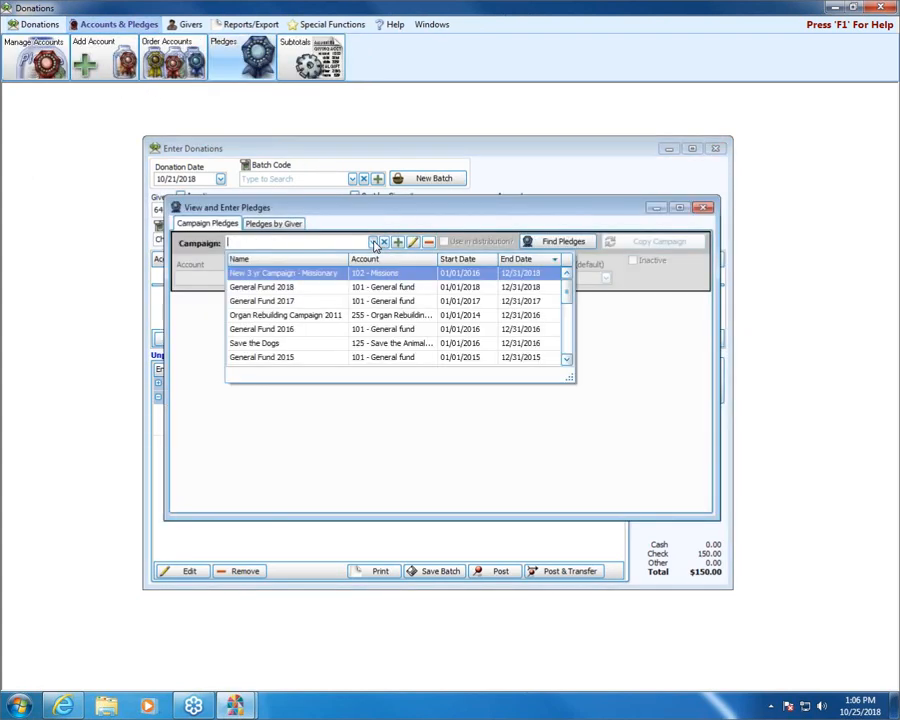
{"action": "left_click", "coordinate": [373, 289]}
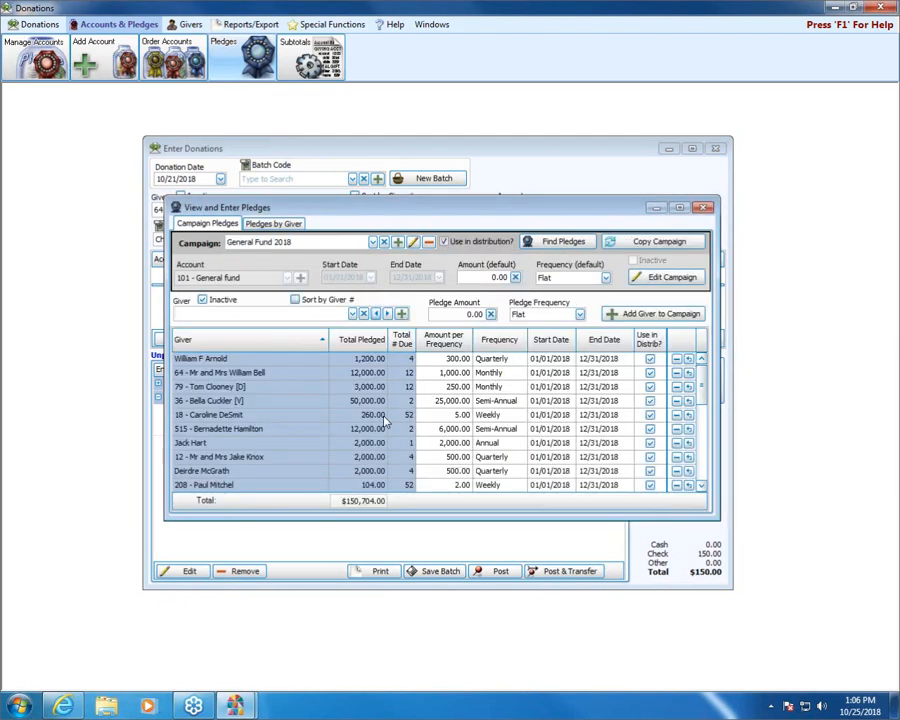
{"action": "left_click", "coordinate": [260, 375]}
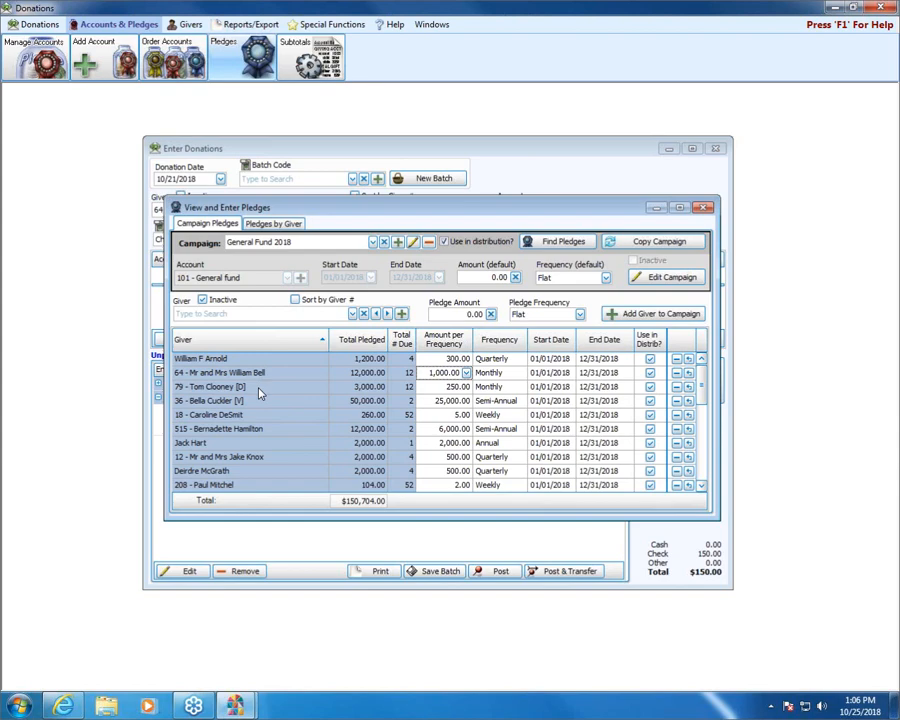
{"action": "left_click", "coordinate": [254, 400]}
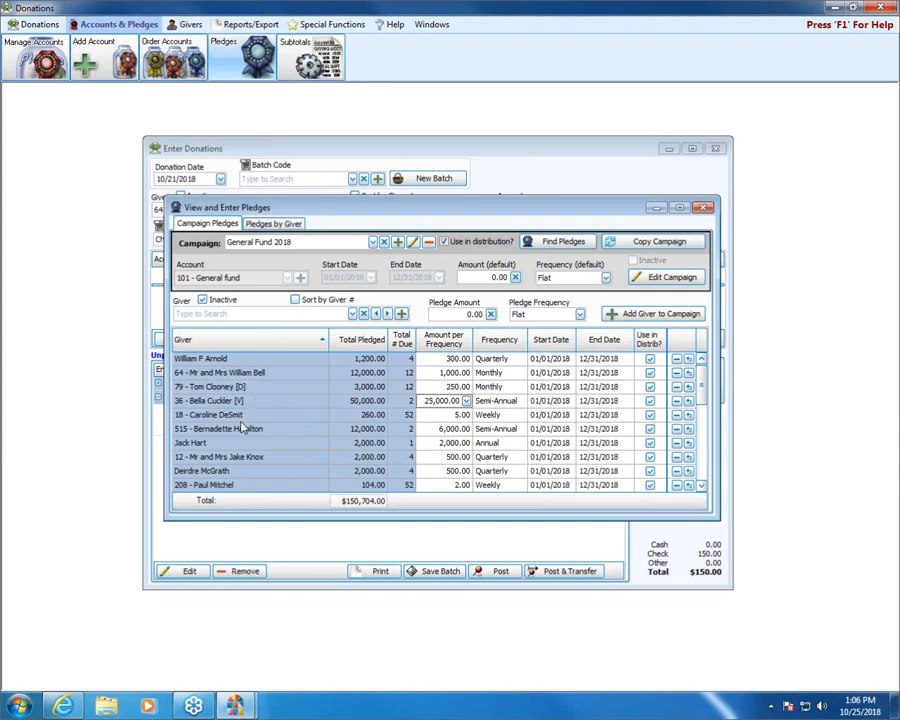
{"action": "left_click", "coordinate": [706, 207]}
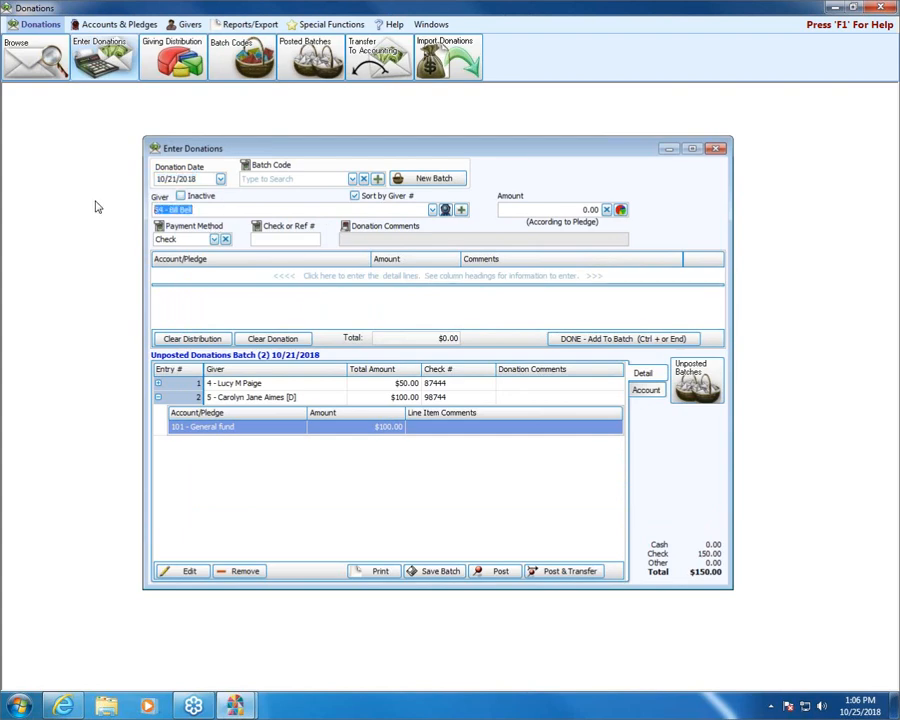
Add a 50.00 check donation from the giver with the 25,000.00 semi-annual pledge to the batch, using check number 5544
{"action": "type", "text": "36"}
{"action": "key", "text": "Return"}
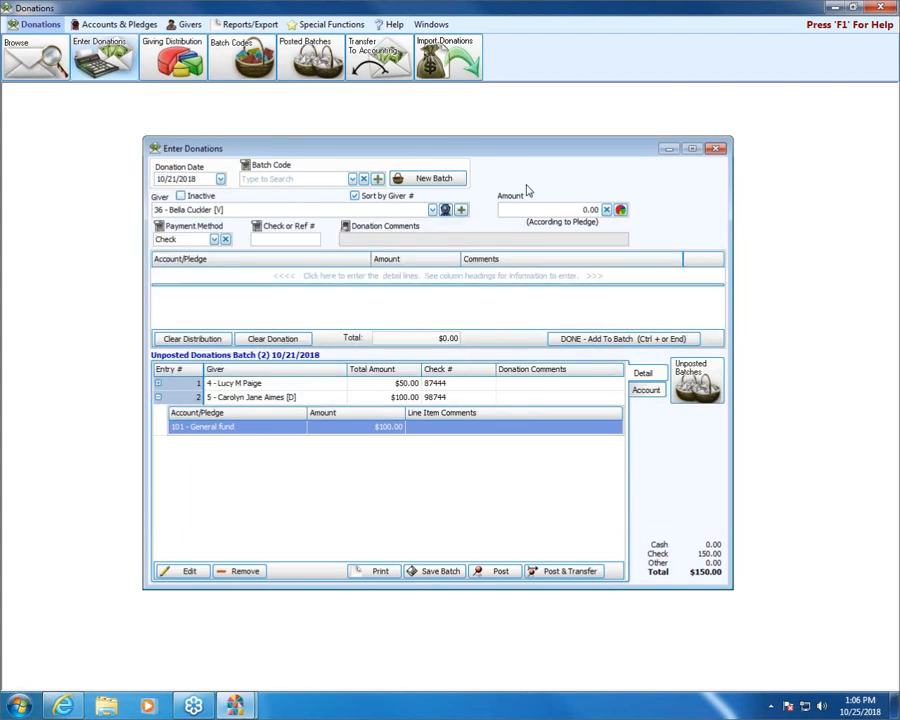
{"action": "left_click", "coordinate": [594, 209]}
{"action": "type", "text": "50"}
{"action": "key", "text": "Tab"}
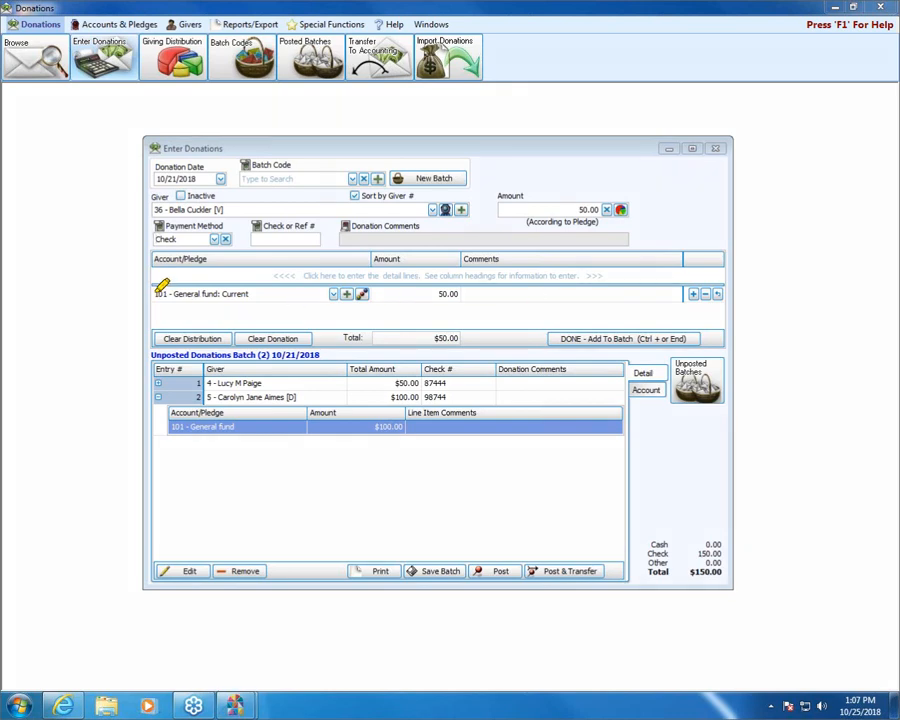
{"action": "left_click_drag", "start_coordinate": [158, 290], "coordinate": [262, 292]}
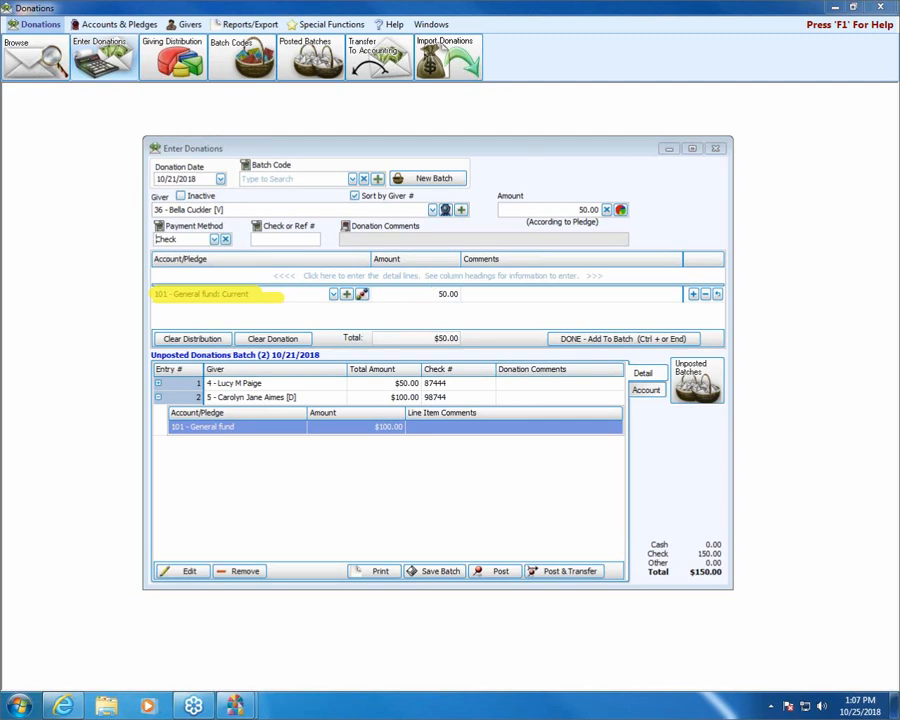
{"action": "key", "text": "Escape"}
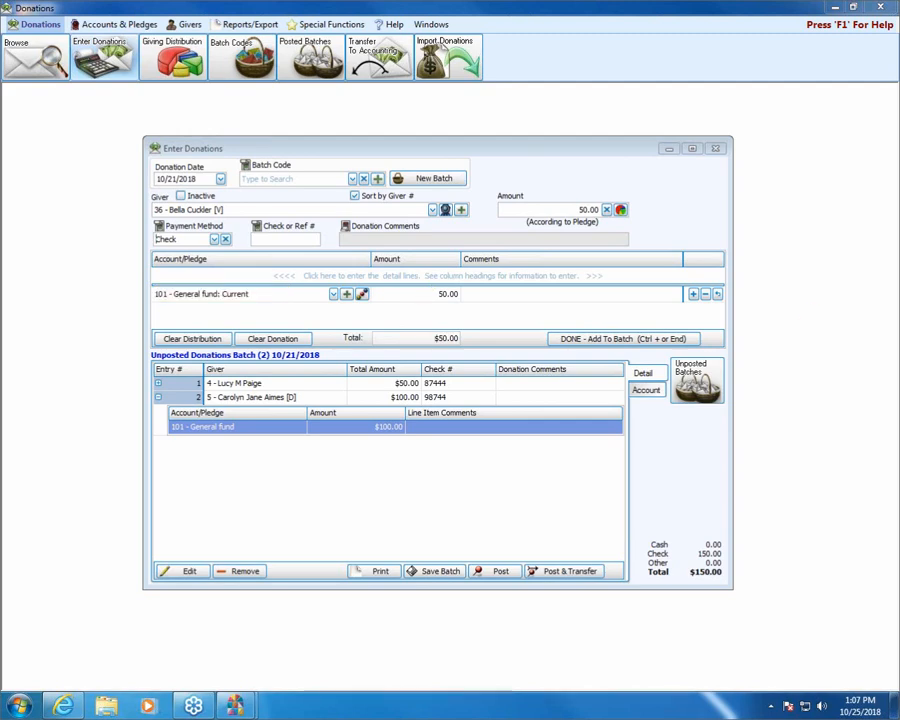
{"action": "left_click", "coordinate": [289, 240]}
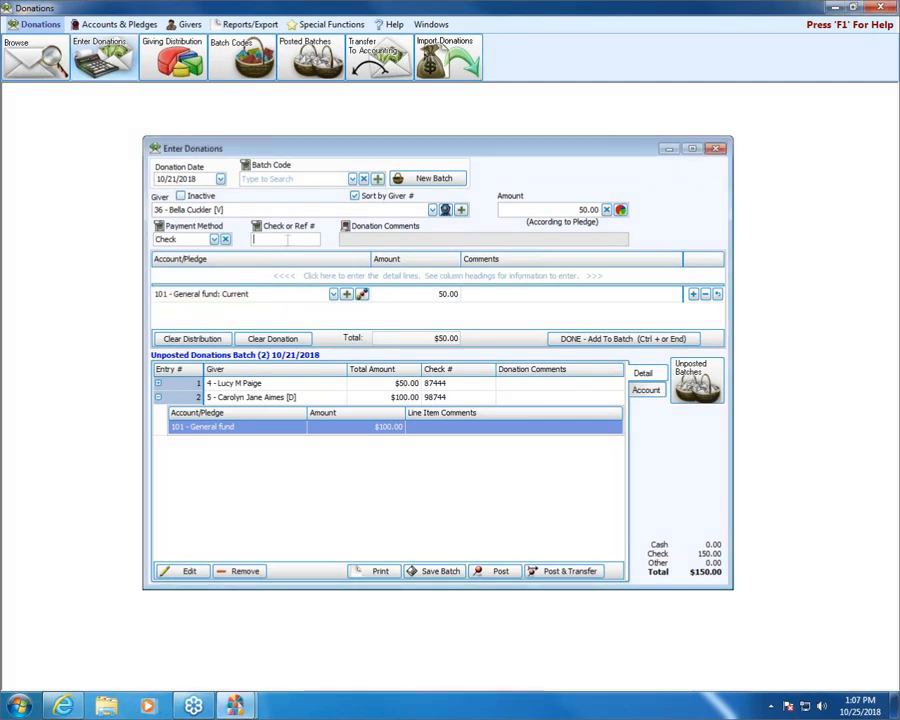
{"action": "type", "text": "5544"}
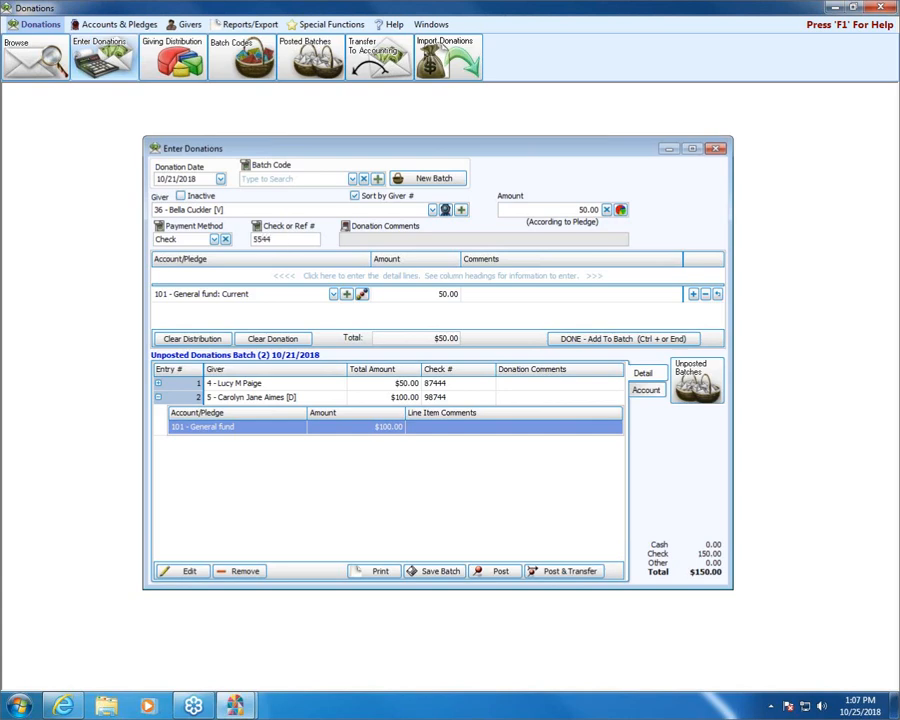
{"action": "key", "text": "End"}
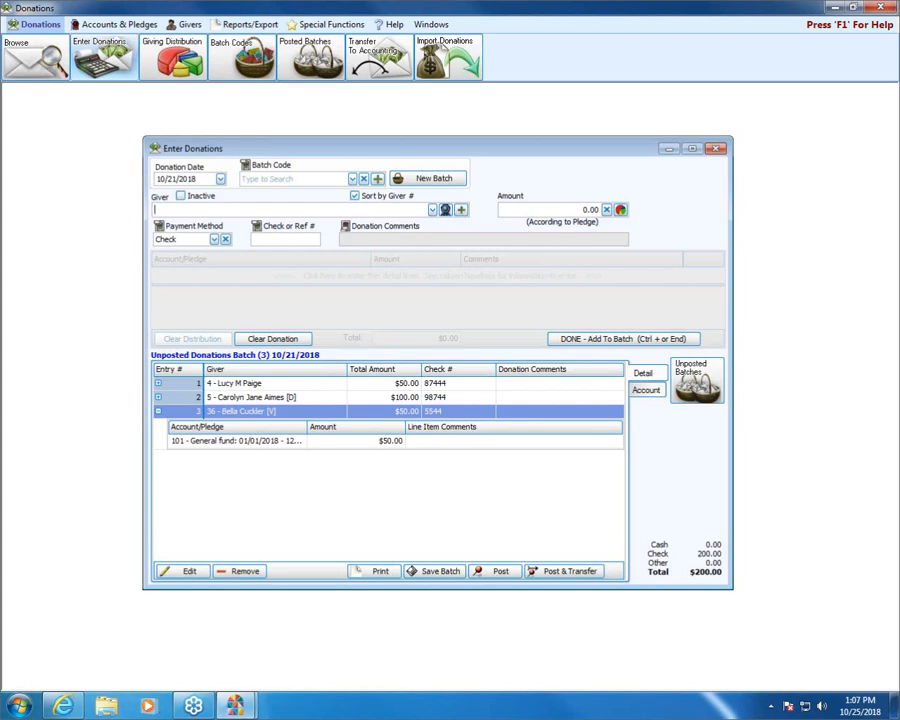
Add a 100.00 cash donation from the giver with the 1,000.00 monthly pledge to the batch
{"action": "type", "text": "64"}
{"action": "key", "text": "Return"}
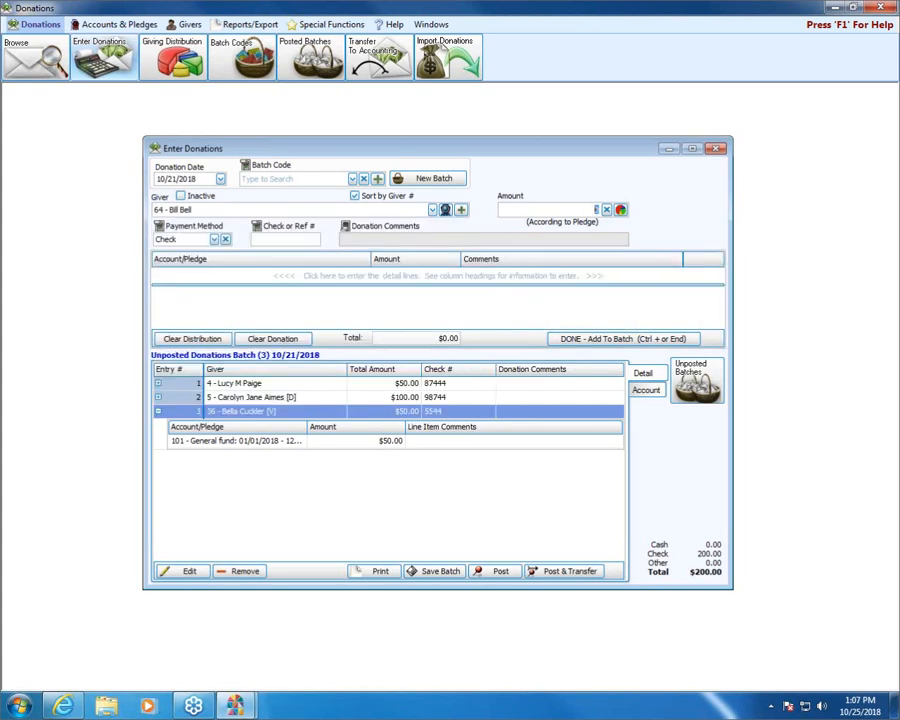
{"action": "type", "text": "100"}
{"action": "key", "text": "Return"}
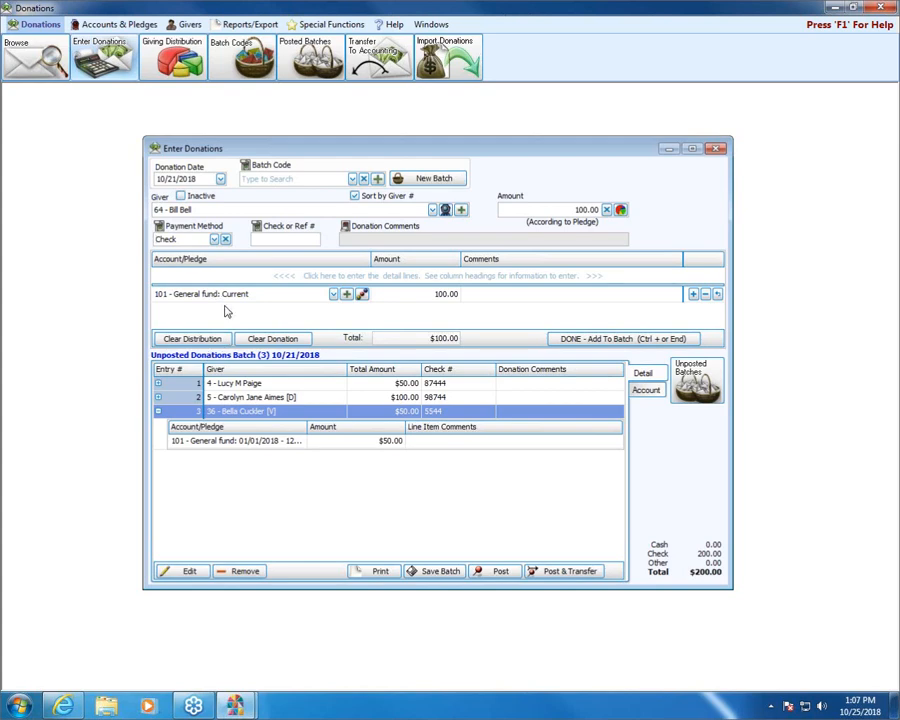
{"action": "left_click", "coordinate": [214, 239]}
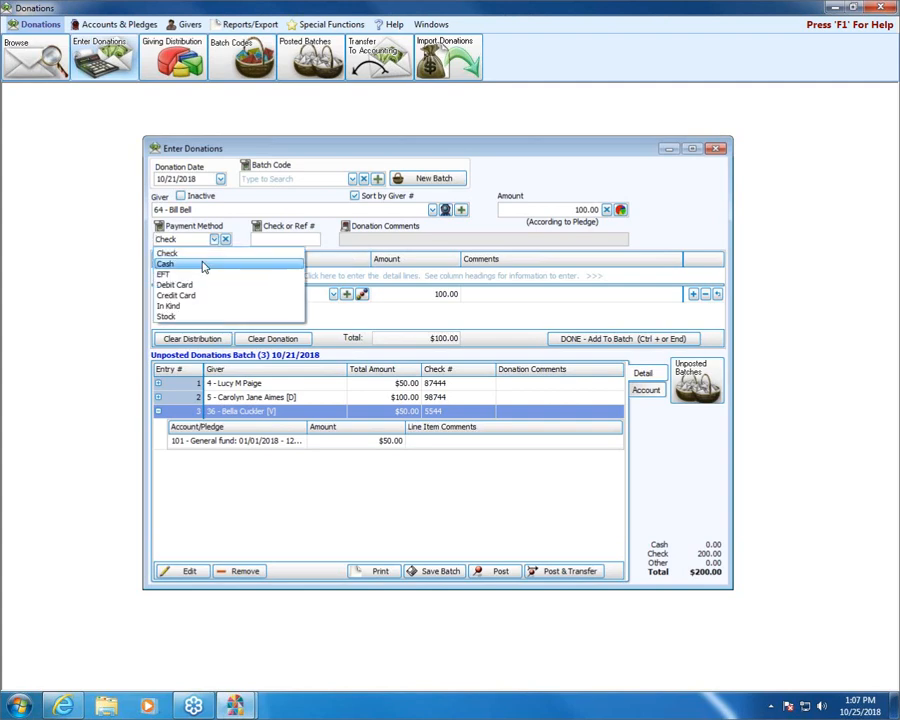
{"action": "left_click", "coordinate": [205, 264]}
{"action": "left_click", "coordinate": [590, 339]}
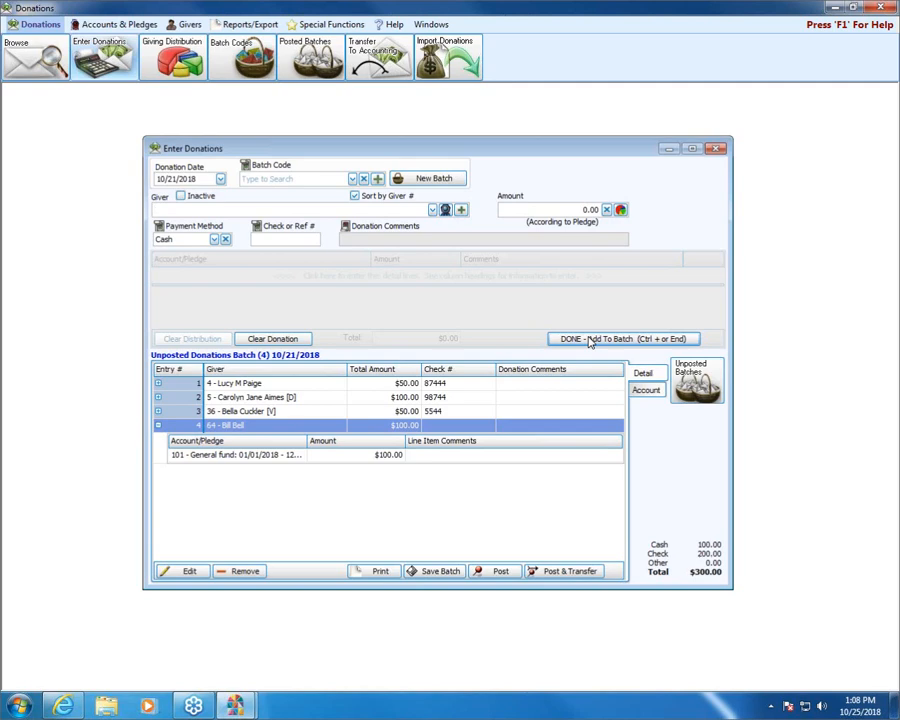
Change the giving distribution for donation entry to Custom Distribution
{"action": "left_click", "coordinate": [621, 211]}
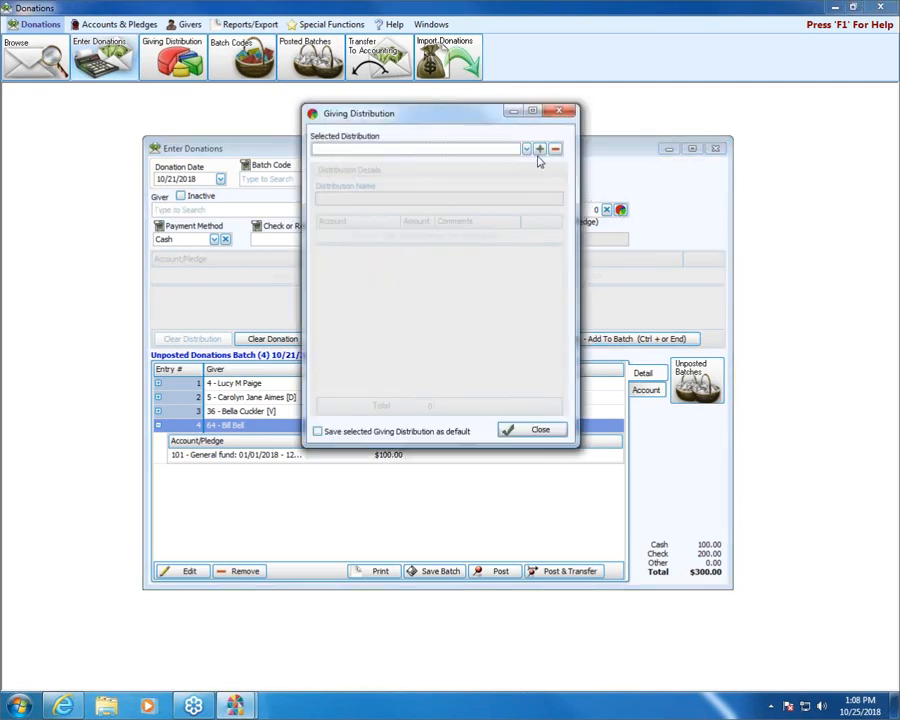
{"action": "left_click", "coordinate": [527, 150]}
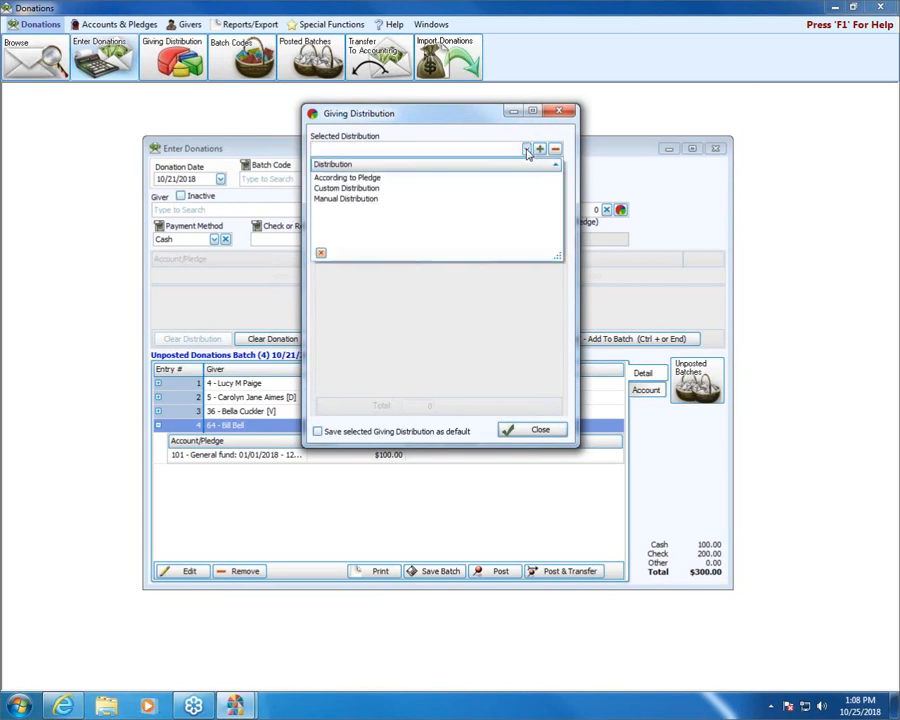
{"action": "left_click", "coordinate": [379, 190]}
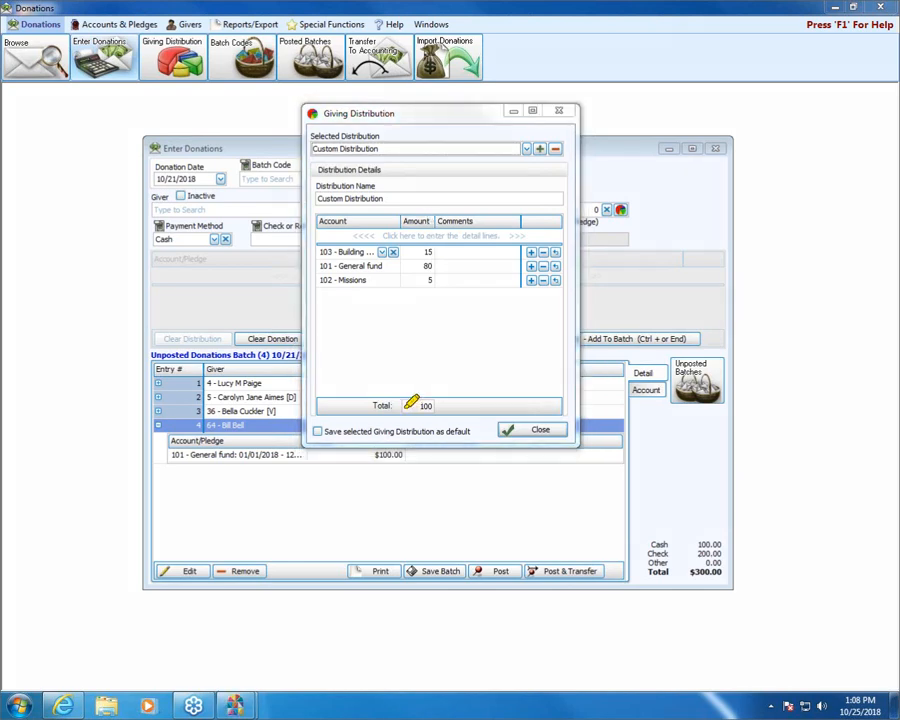
{"action": "mouse_move", "coordinate": [404, 406]}
{"action": "left_mouse_down"}
{"action": "mouse_move", "coordinate": [428, 405]}
{"action": "mouse_move", "coordinate": [408, 401]}
{"action": "left_mouse_up"}
Remove the Missions and General fund lines from the custom distribution and set the Building Fund amount to 50
{"action": "left_click", "coordinate": [543, 283]}
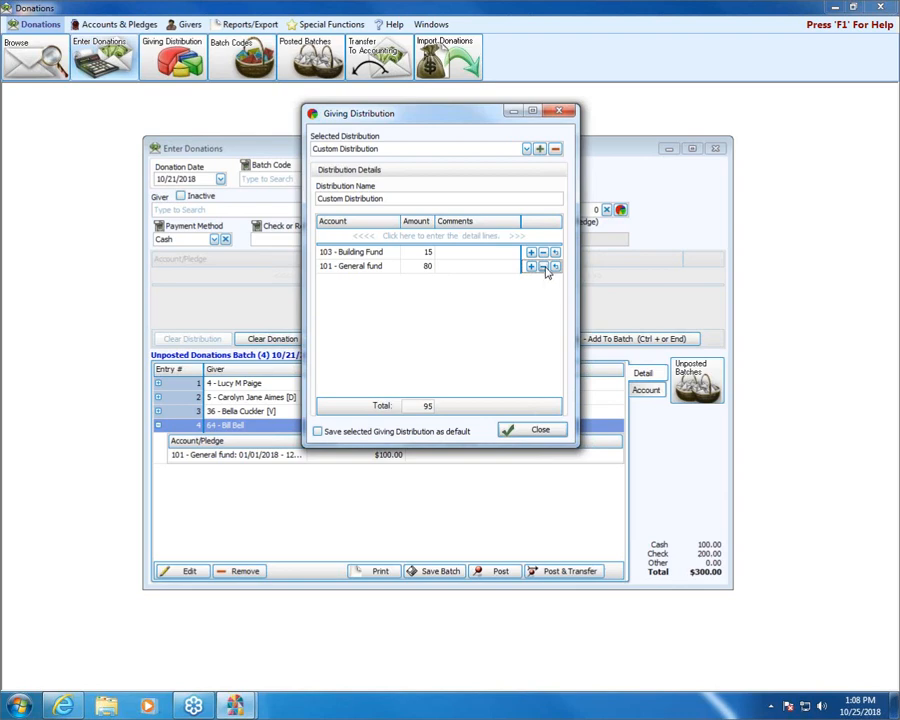
{"action": "left_click", "coordinate": [544, 267]}
{"action": "left_click", "coordinate": [428, 252]}
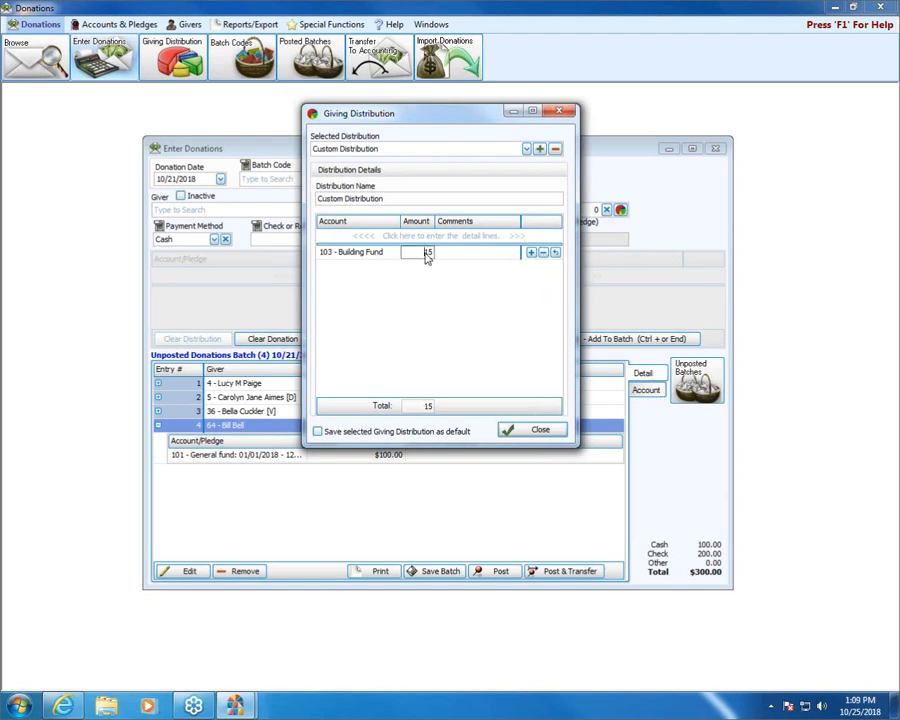
{"action": "type", "text": "50"}
Add a General fund line with an amount of 50 to the custom distribution and close the distribution settings
{"action": "left_click", "coordinate": [531, 253]}
{"action": "left_click", "coordinate": [381, 235]}
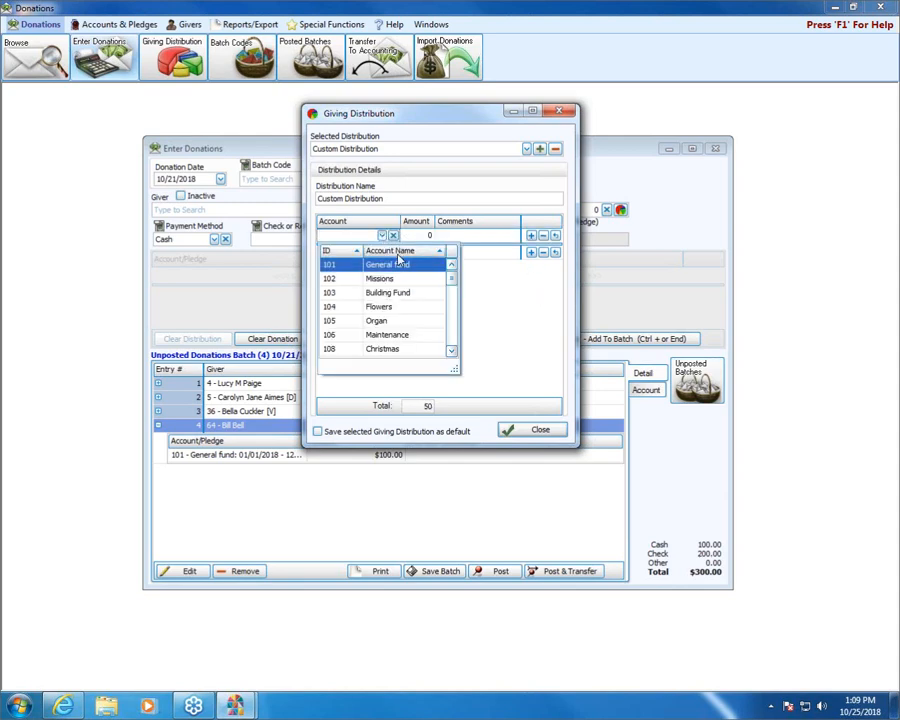
{"action": "left_click", "coordinate": [403, 261]}
{"action": "left_click", "coordinate": [430, 235]}
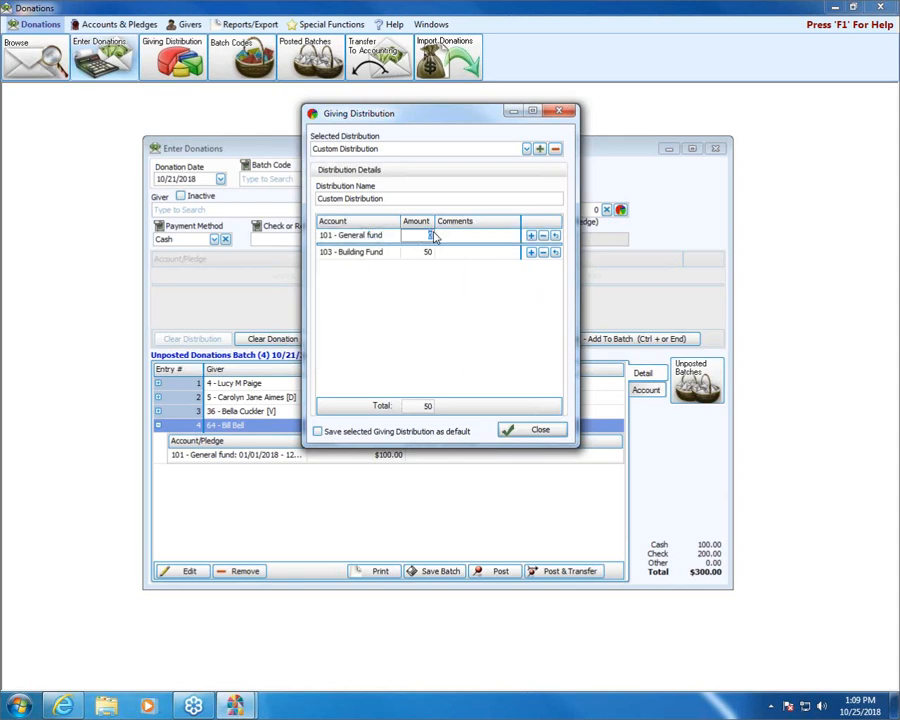
{"action": "type", "text": "50"}
{"action": "left_click", "coordinate": [464, 347]}
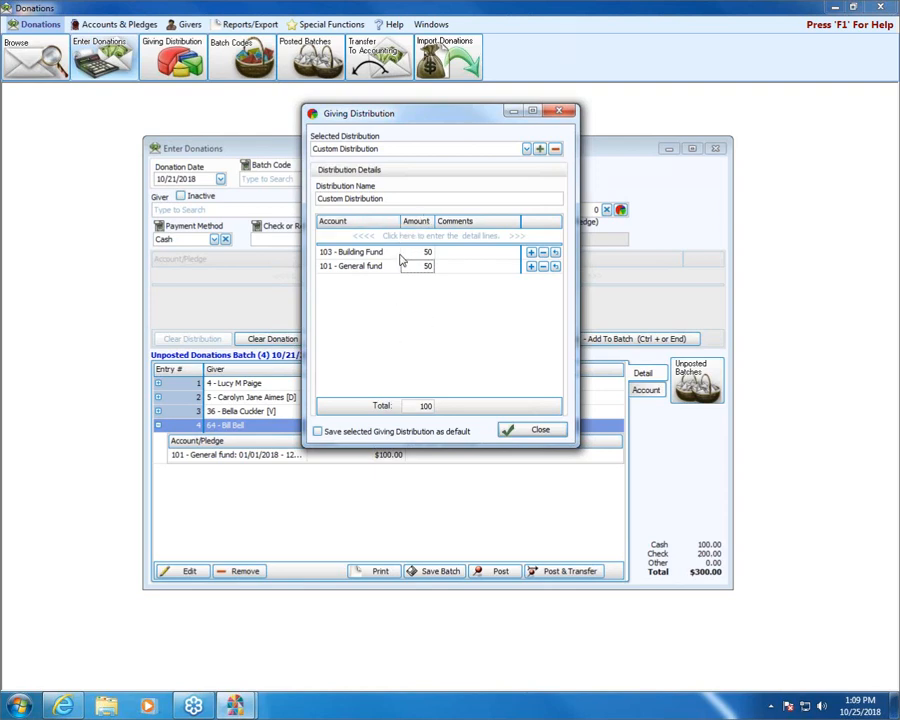
{"action": "left_click", "coordinate": [540, 431]}
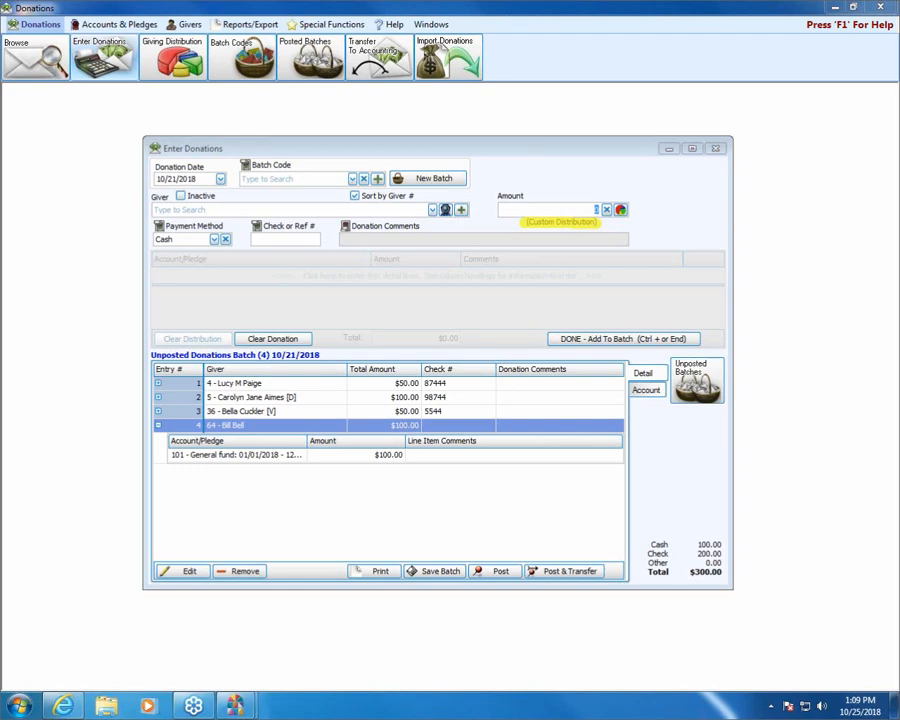
Choose the next individual giver from the giver list and set the cash donation amount to 100, split by the custom distribution
{"action": "left_click", "coordinate": [198, 208]}
{"action": "left_click", "coordinate": [432, 211]}
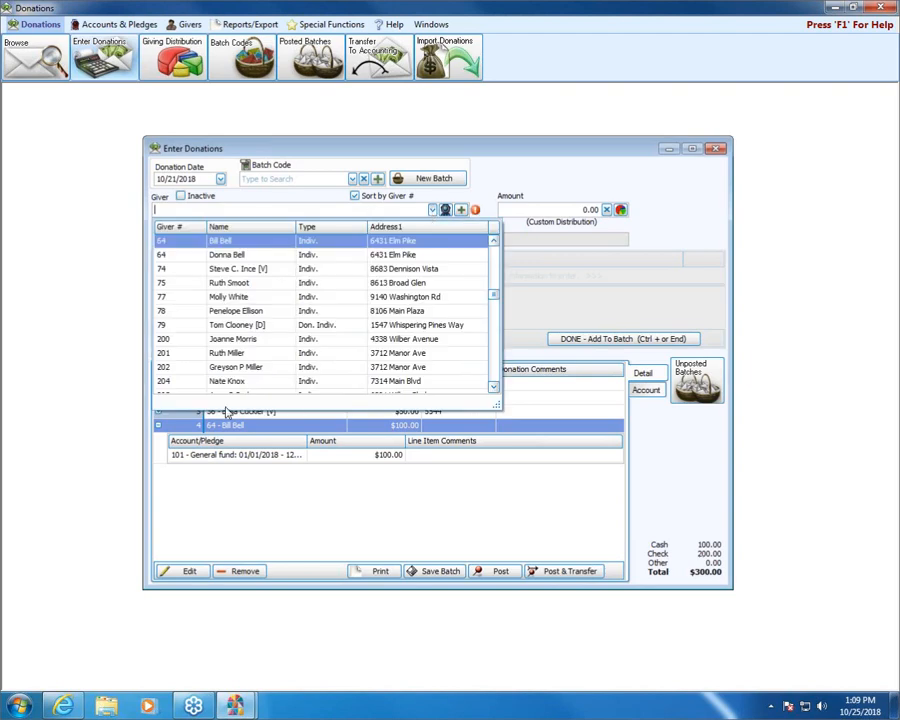
{"action": "left_click", "coordinate": [228, 364]}
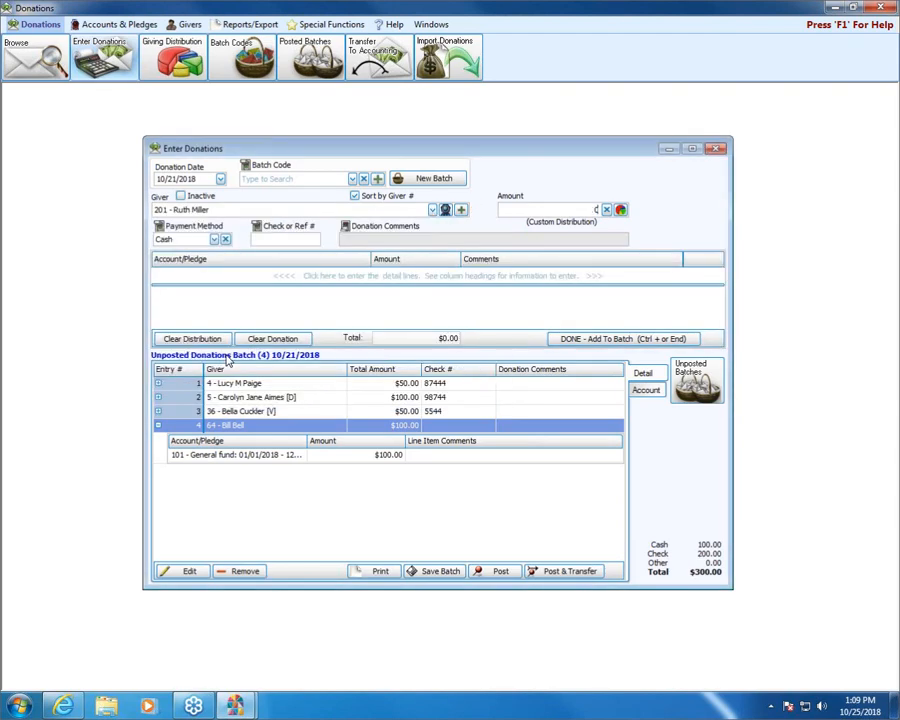
{"action": "type", "text": "100"}
{"action": "key", "text": "Tab"}
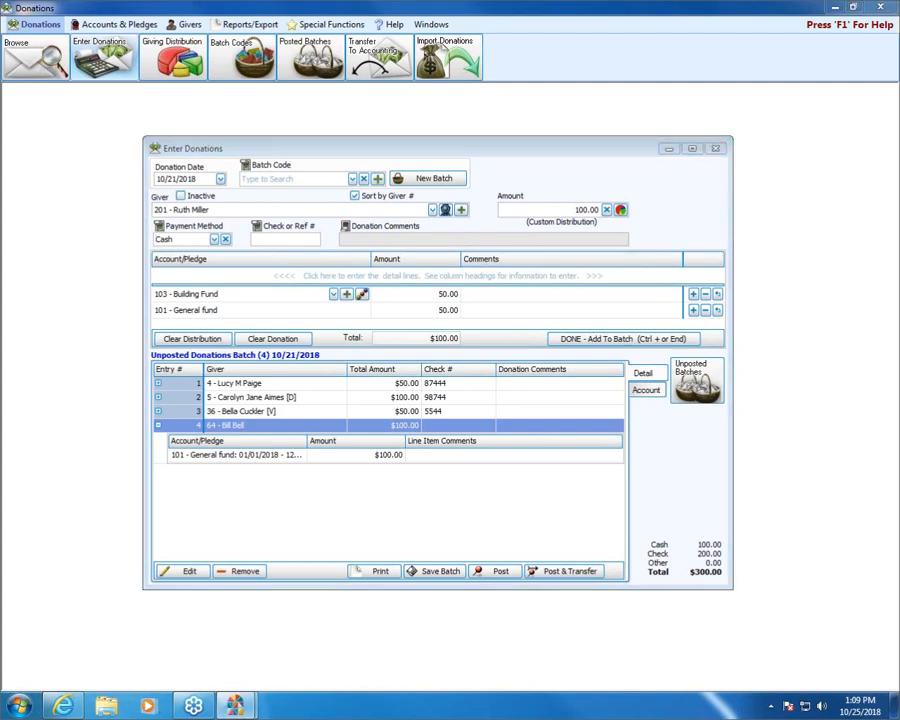
{"action": "left_click_drag", "start_coordinate": [152, 294], "coordinate": [222, 293]}
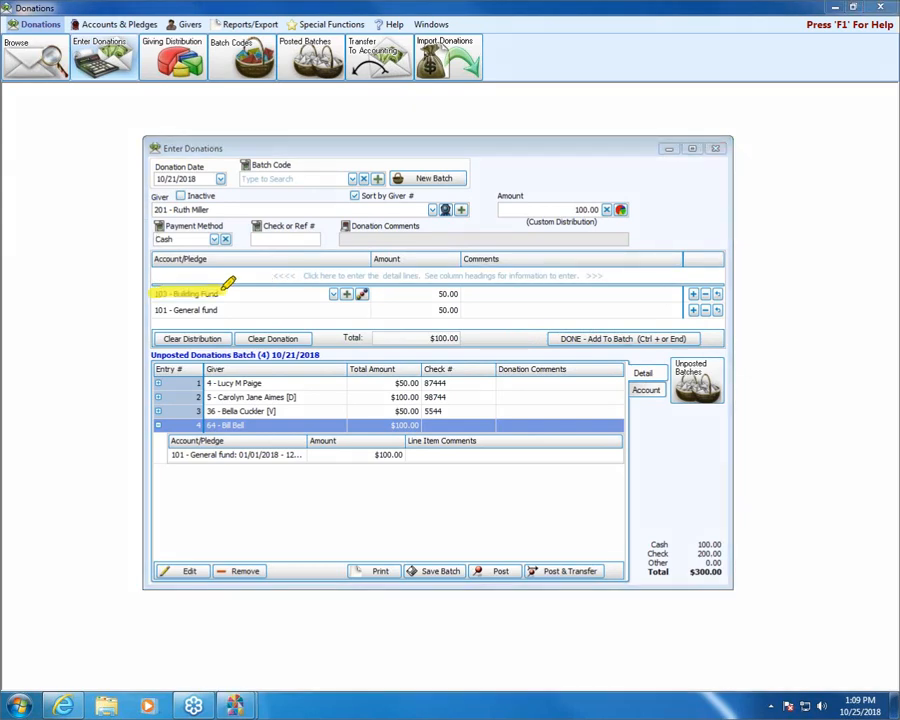
{"action": "left_click_drag", "start_coordinate": [153, 310], "coordinate": [217, 310]}
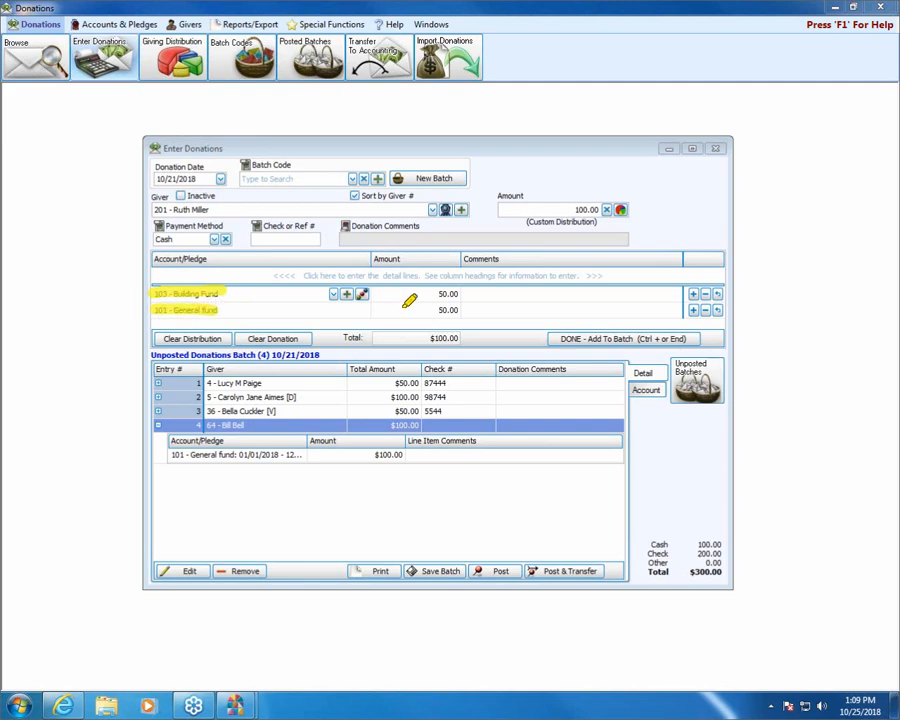
{"action": "mouse_move", "coordinate": [437, 294]}
{"action": "left_mouse_down"}
{"action": "mouse_move", "coordinate": [459, 294]}
{"action": "mouse_move", "coordinate": [459, 310]}
{"action": "left_mouse_up"}
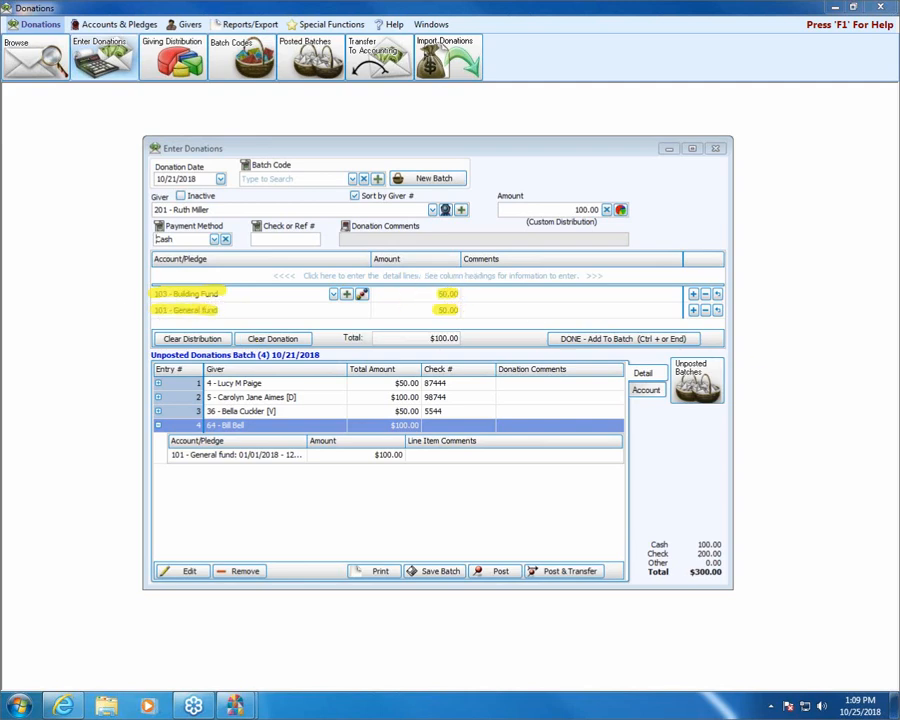
{"action": "key", "text": "Escape"}
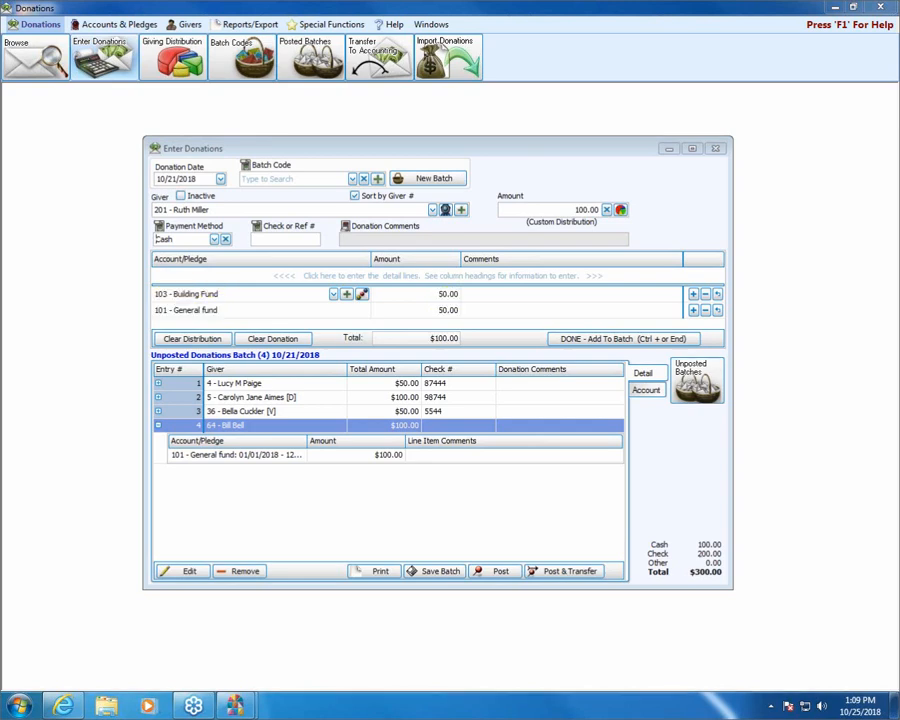
Set the donation's check or reference number to 5644 and add the donation to the batch
{"action": "left_click", "coordinate": [259, 238]}
{"action": "type", "text": "5644"}
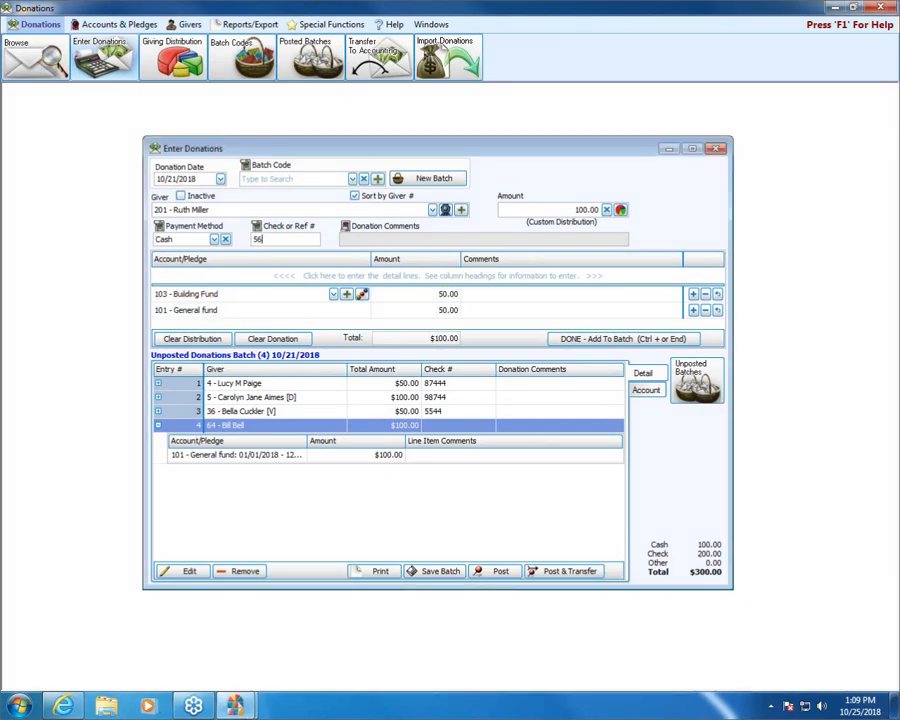
{"action": "left_click", "coordinate": [573, 340]}
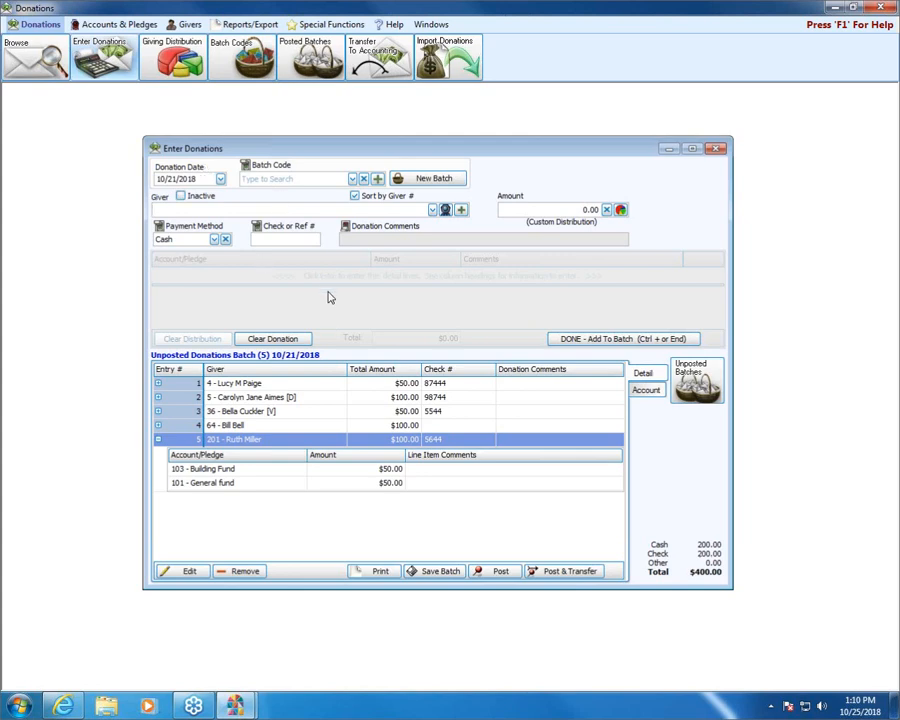
Change the giving distribution for donation entry to Manual Distribution and close the distribution settings
{"action": "left_click", "coordinate": [606, 210]}
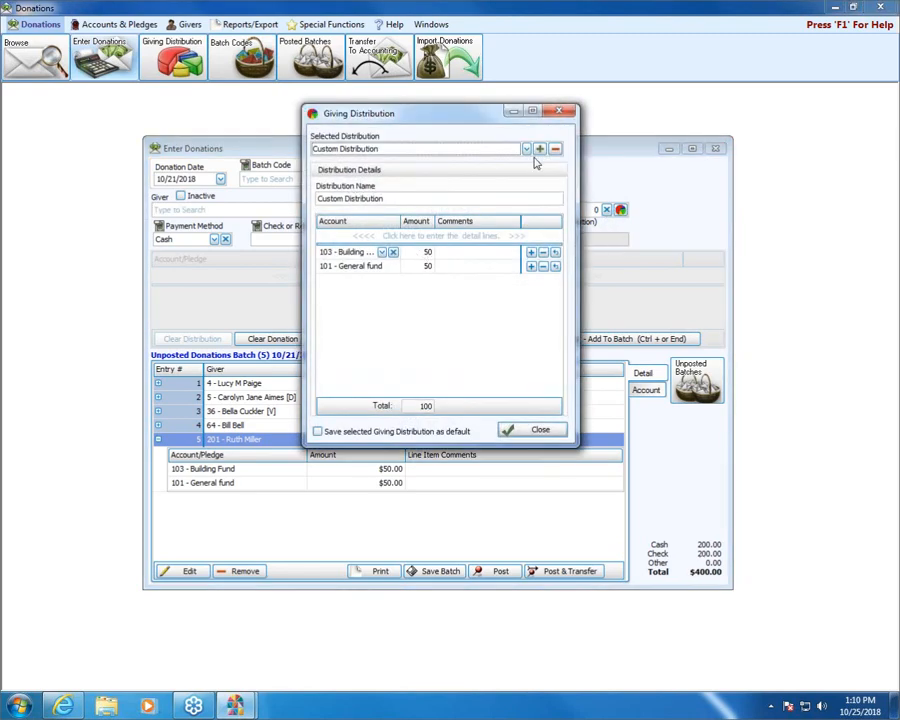
{"action": "left_click", "coordinate": [525, 149]}
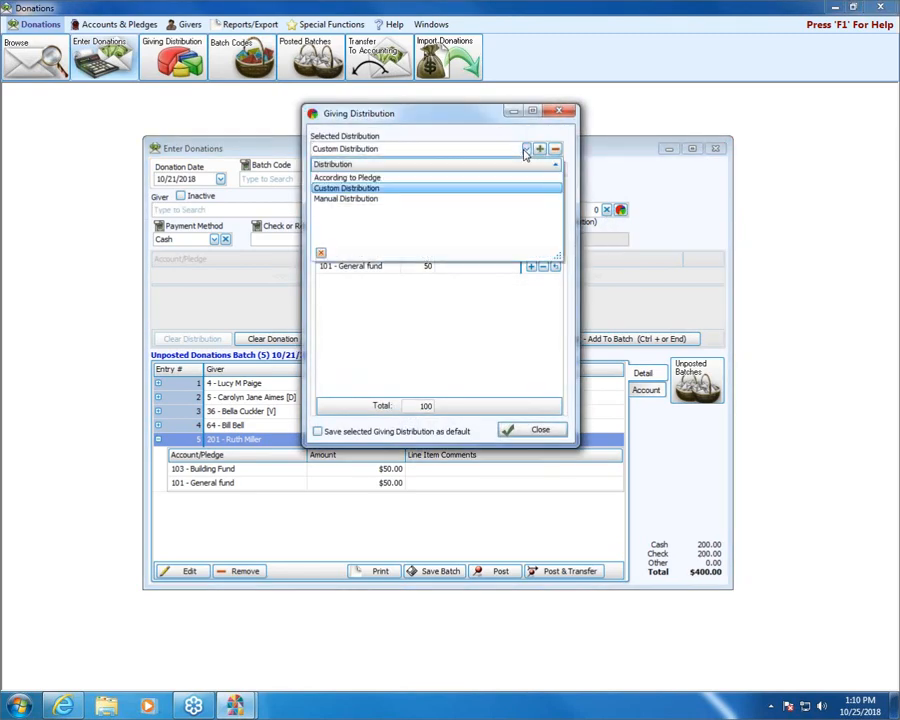
{"action": "left_click", "coordinate": [345, 198]}
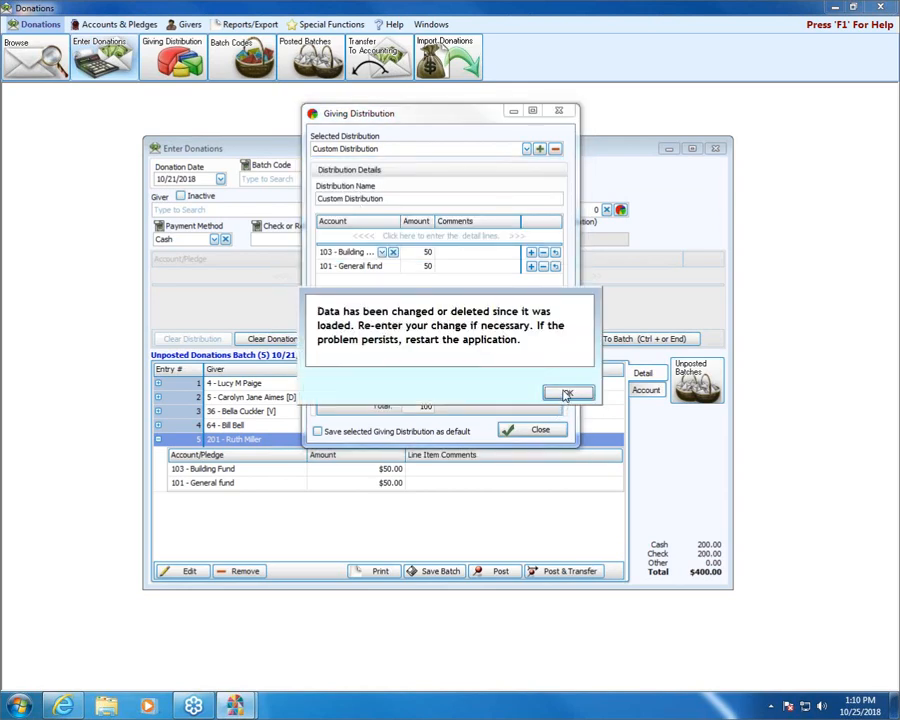
{"action": "left_click", "coordinate": [563, 393]}
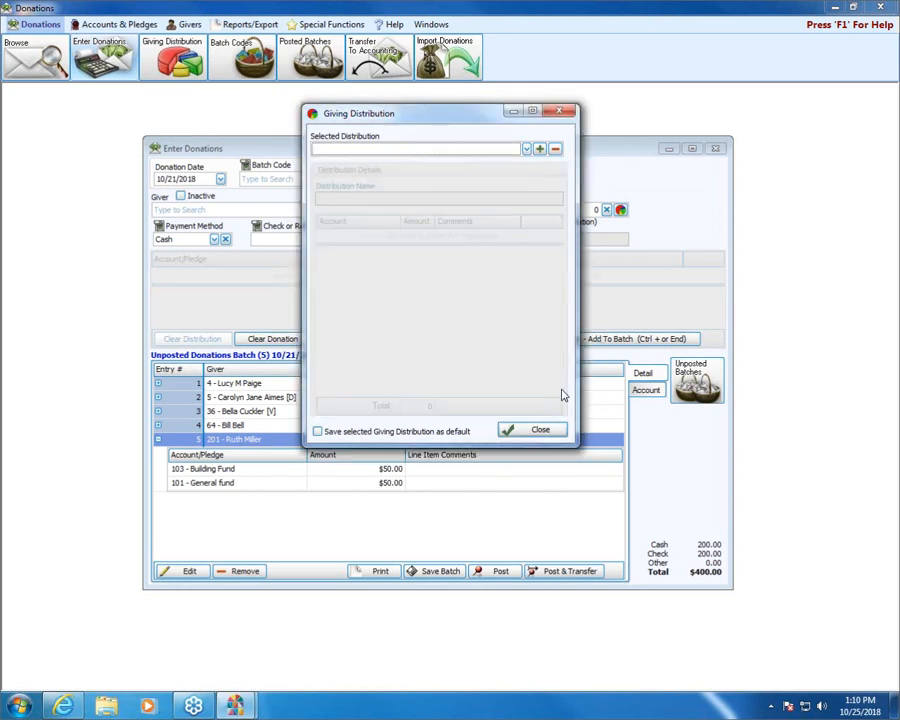
{"action": "left_click", "coordinate": [526, 149]}
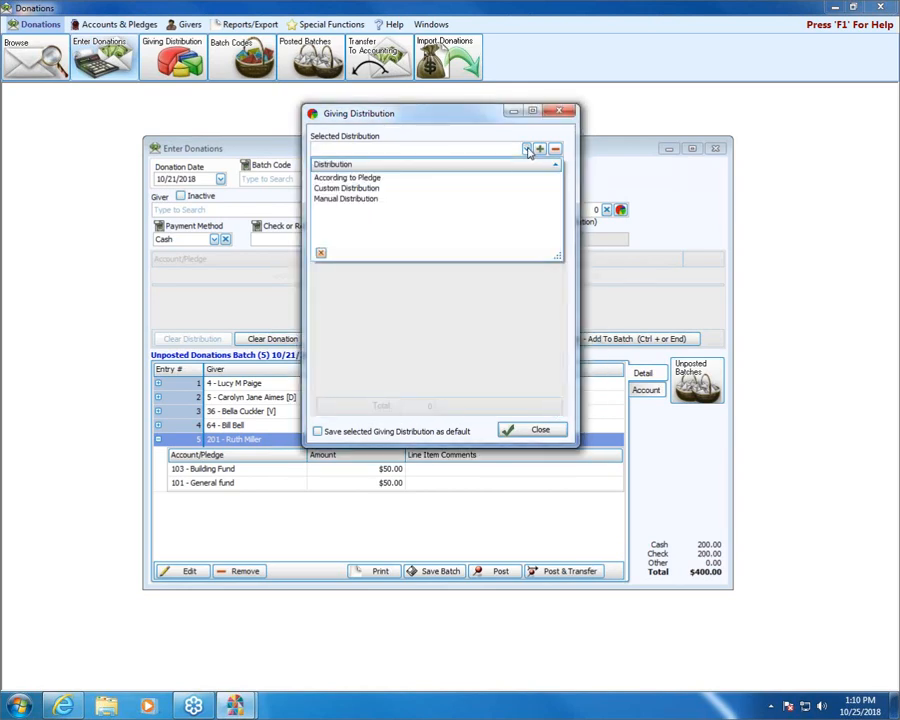
{"action": "left_click", "coordinate": [358, 198]}
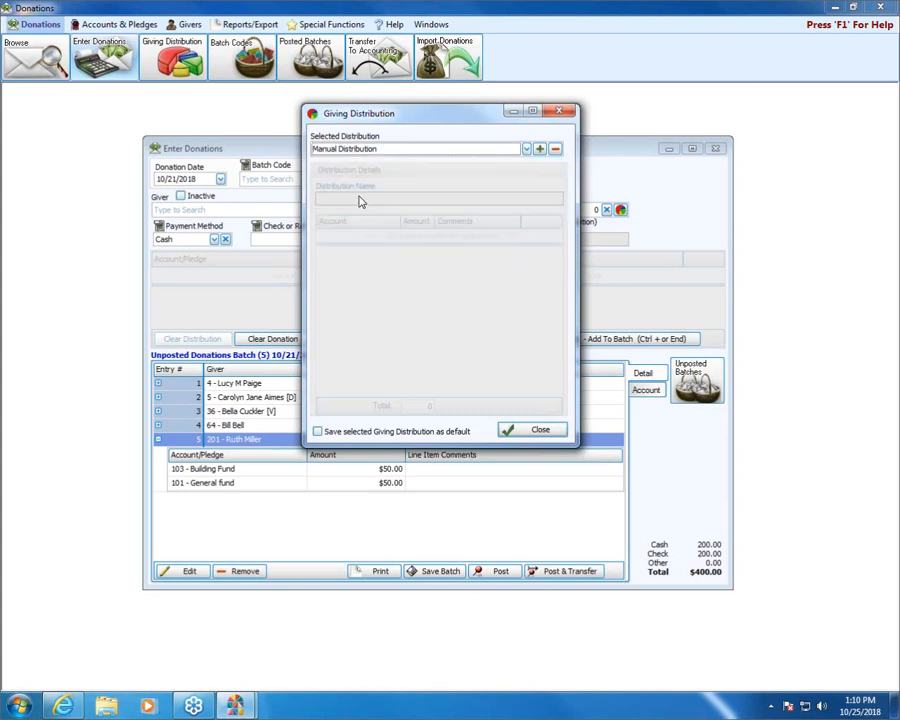
{"action": "left_click", "coordinate": [526, 433]}
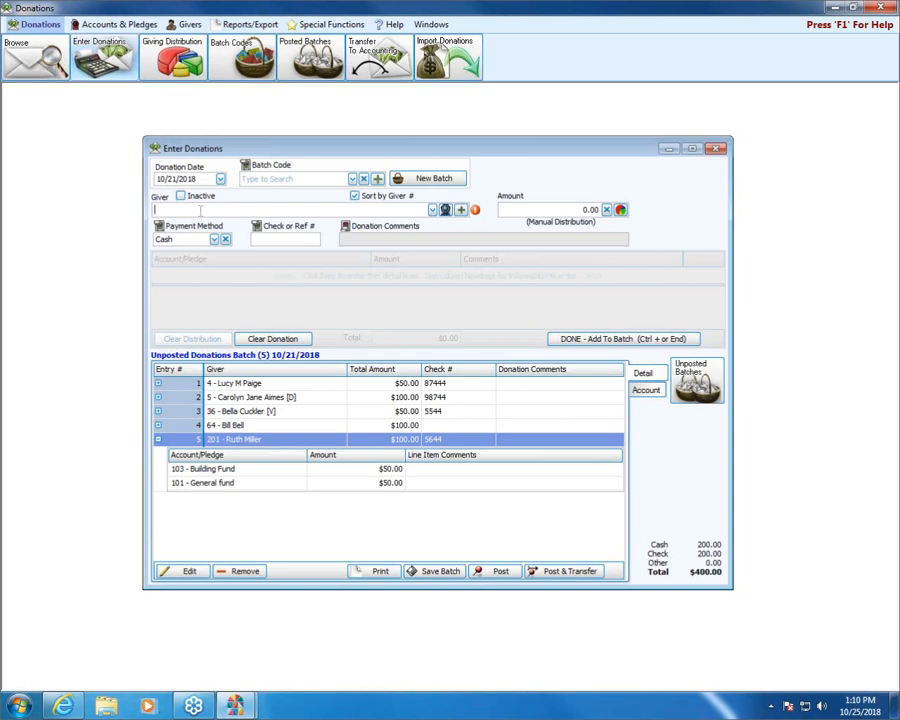
Look up the next giver by giver number and set the cash donation amount to 100
{"action": "type", "text": "15"}
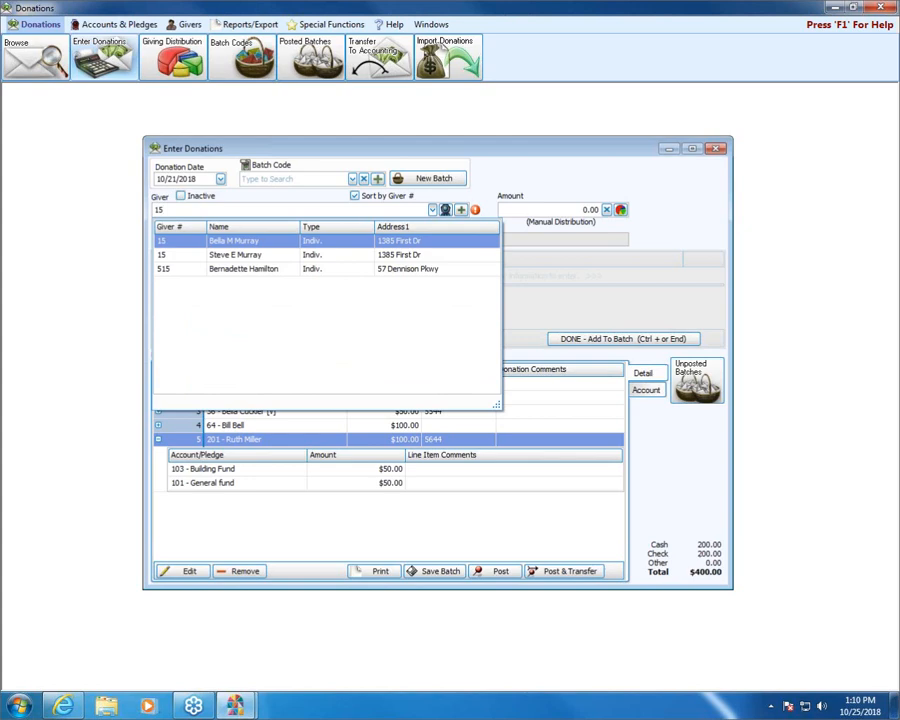
{"action": "key", "text": "Return"}
{"action": "type", "text": "100"}
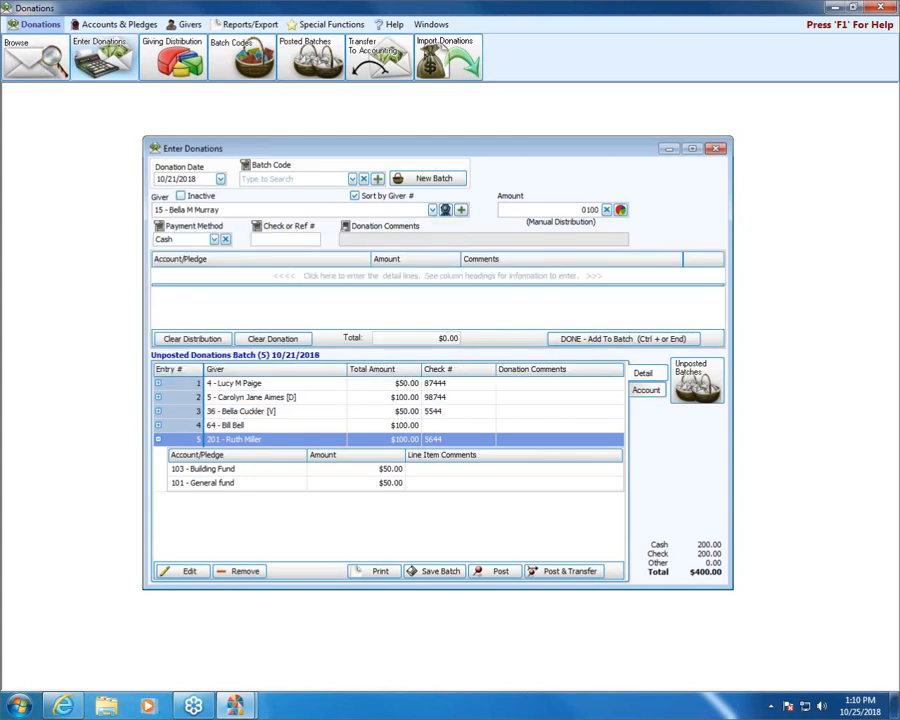
{"action": "key", "text": "Tab"}
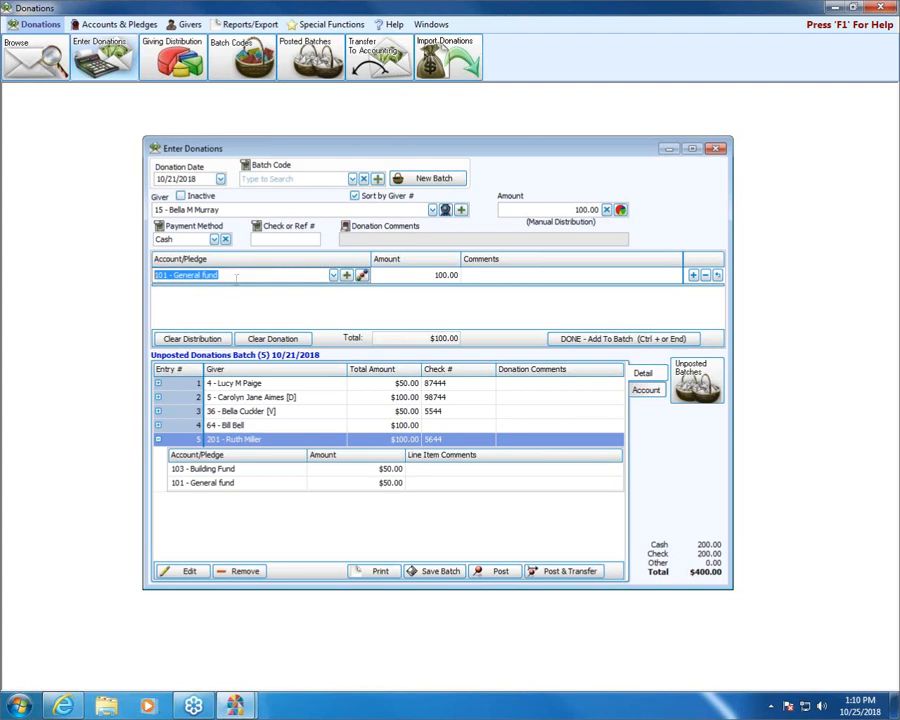
Assign the 100.00 donation to the 106 - Maintenance account and add it to the batch
{"action": "left_click", "coordinate": [236, 279]}
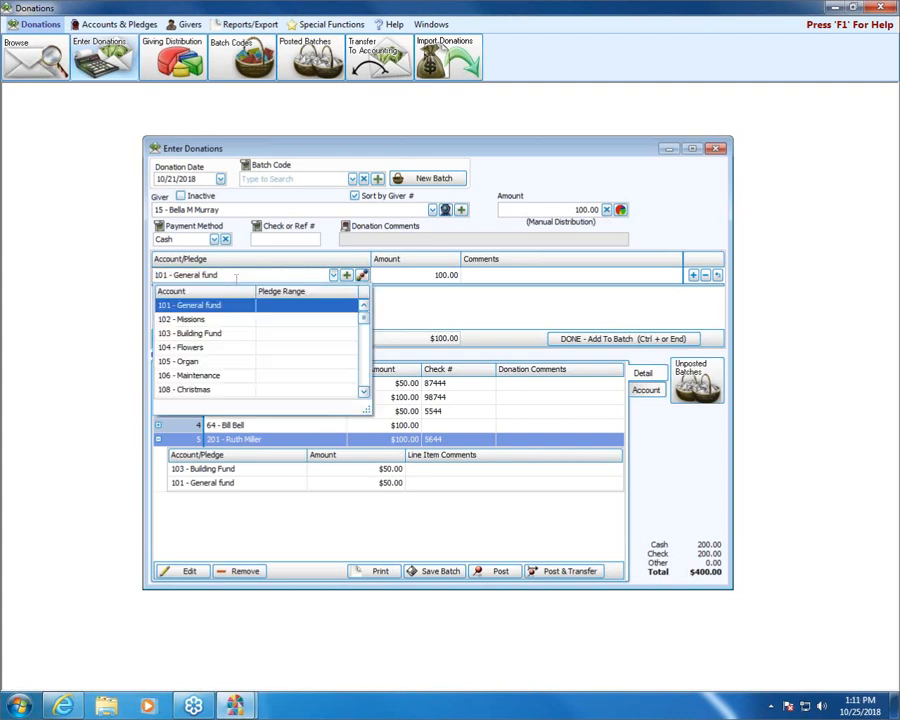
{"action": "key", "text": "Down"}
{"action": "key", "text": "Down"}
{"action": "key", "text": "Down"}
{"action": "key", "text": "Down"}
{"action": "key", "text": "Down"}
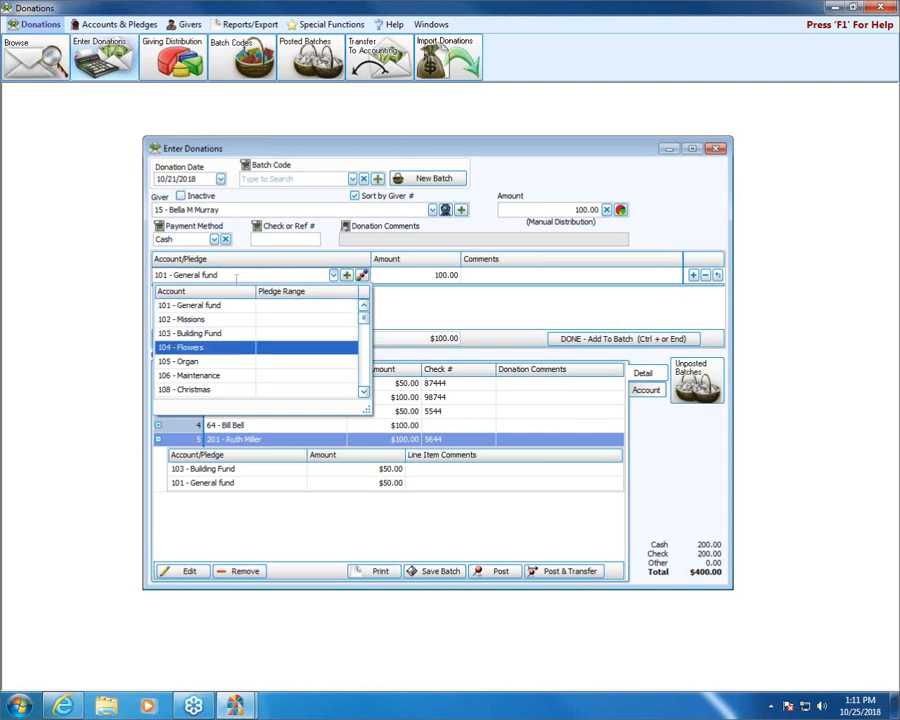
{"action": "key", "text": "Up"}
{"action": "key", "text": "Up"}
{"action": "key", "text": "Up"}
{"action": "key", "text": "Up"}
{"action": "key", "text": "Up"}
{"action": "key", "text": "Down"}
{"action": "key", "text": "Down"}
{"action": "key", "text": "Down"}
{"action": "key", "text": "Down"}
{"action": "key", "text": "Down"}
{"action": "key", "text": "Down"}
{"action": "key", "text": "Down"}
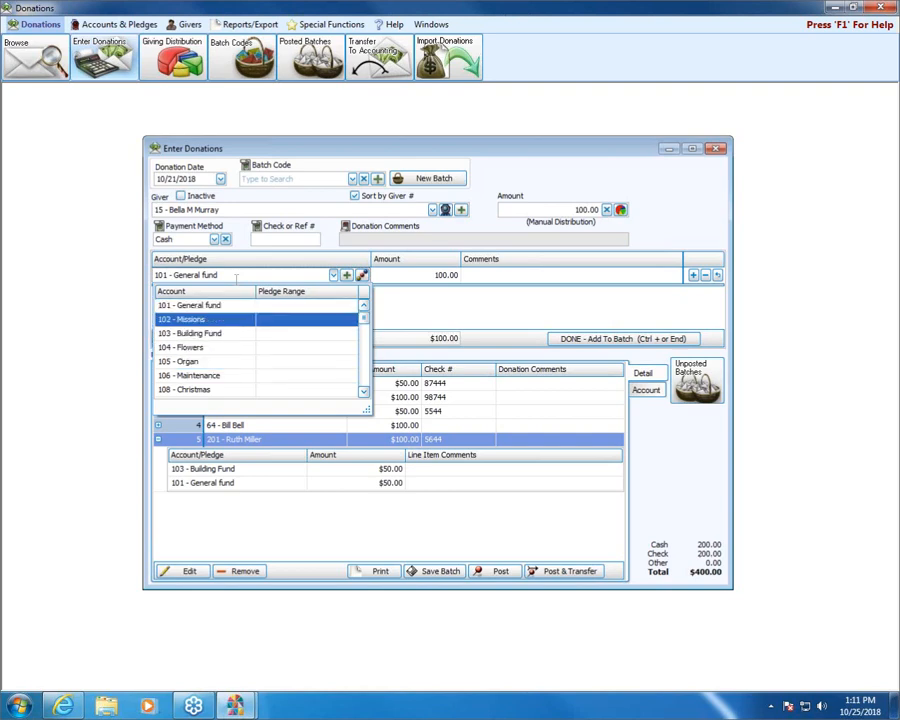
{"action": "key", "text": "Down"}
{"action": "key", "text": "Down"}
{"action": "key", "text": "Down"}
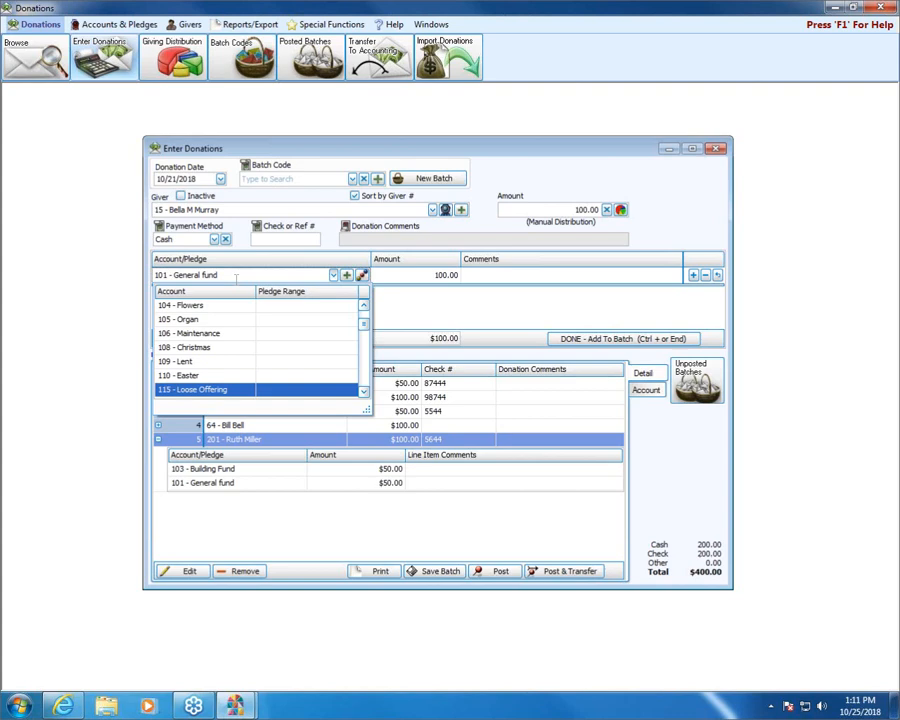
{"action": "key", "text": "Up"}
{"action": "key", "text": "Up"}
{"action": "key", "text": "Up"}
{"action": "key", "text": "Up"}
{"action": "key", "text": "Down"}
{"action": "key", "text": "Down"}
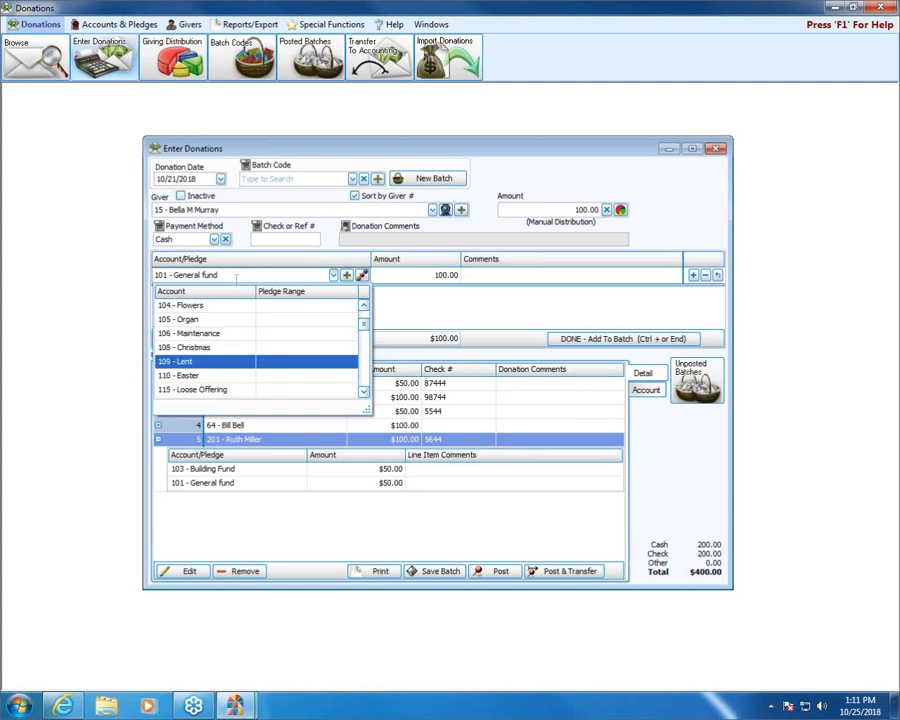
{"action": "key", "text": "Down"}
{"action": "key", "text": "Down"}
{"action": "key", "text": "Down"}
{"action": "key", "text": "Up"}
{"action": "key", "text": "Up"}
{"action": "key", "text": "Up"}
{"action": "key", "text": "Up"}
{"action": "key", "text": "Up"}
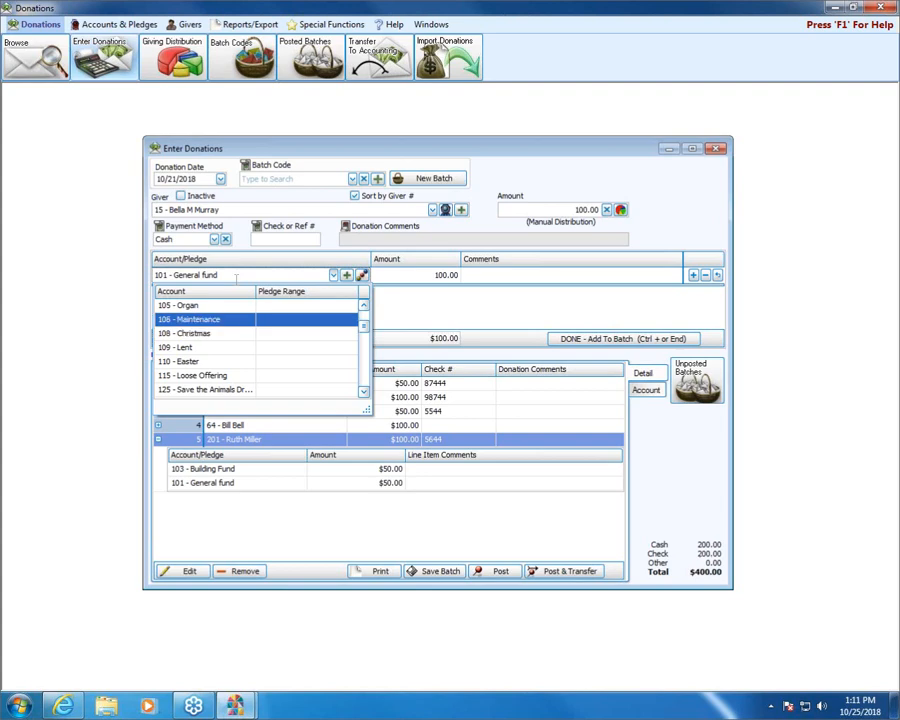
{"action": "key", "text": "Return"}
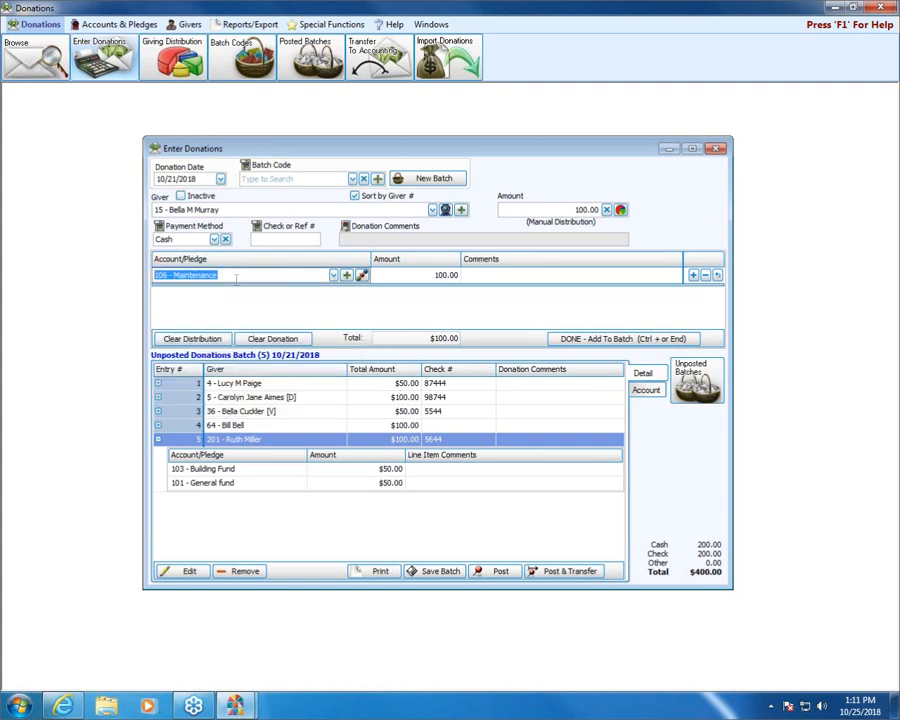
{"action": "key", "text": "End"}
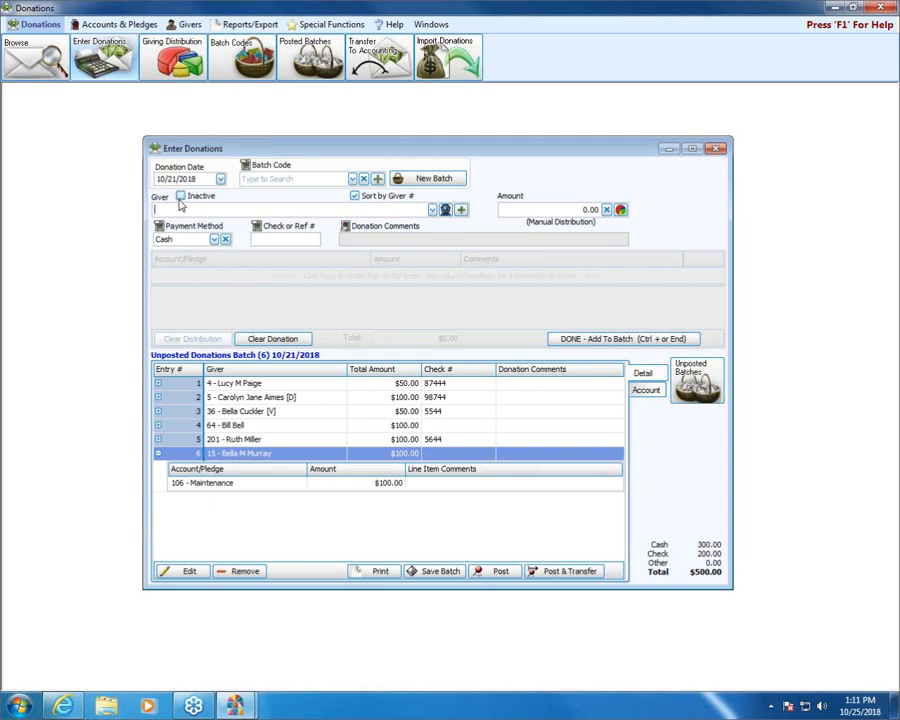
Start a manually distributed cash donation of 50 for another giver chosen from the giver list
{"action": "left_click", "coordinate": [432, 209]}
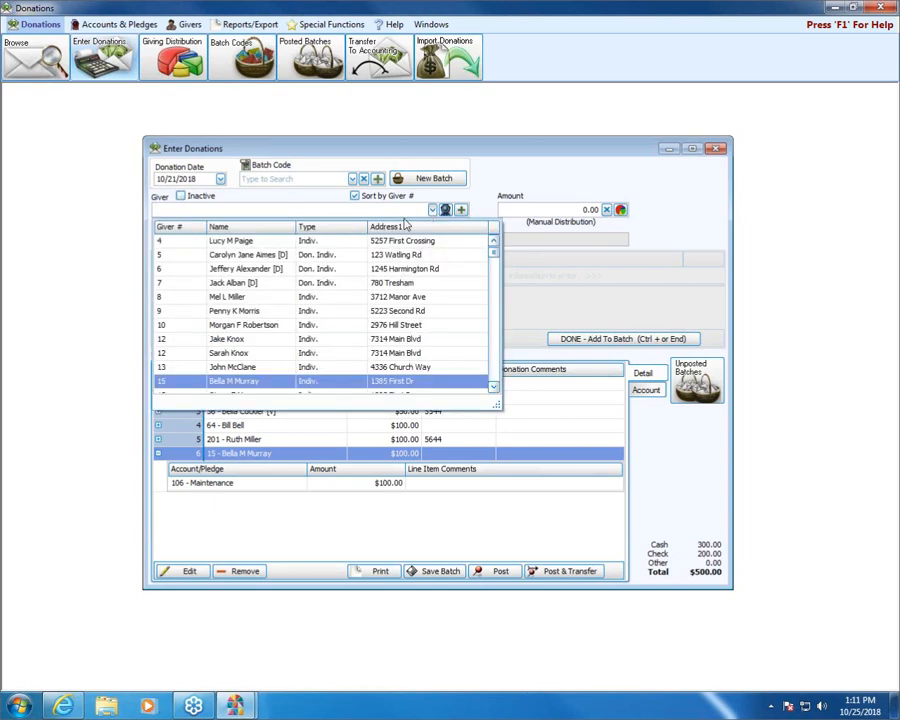
{"action": "scroll", "coordinate": [290, 345], "scroll_direction": "down", "scroll_amount": 2}
{"action": "left_click", "coordinate": [301, 340]}
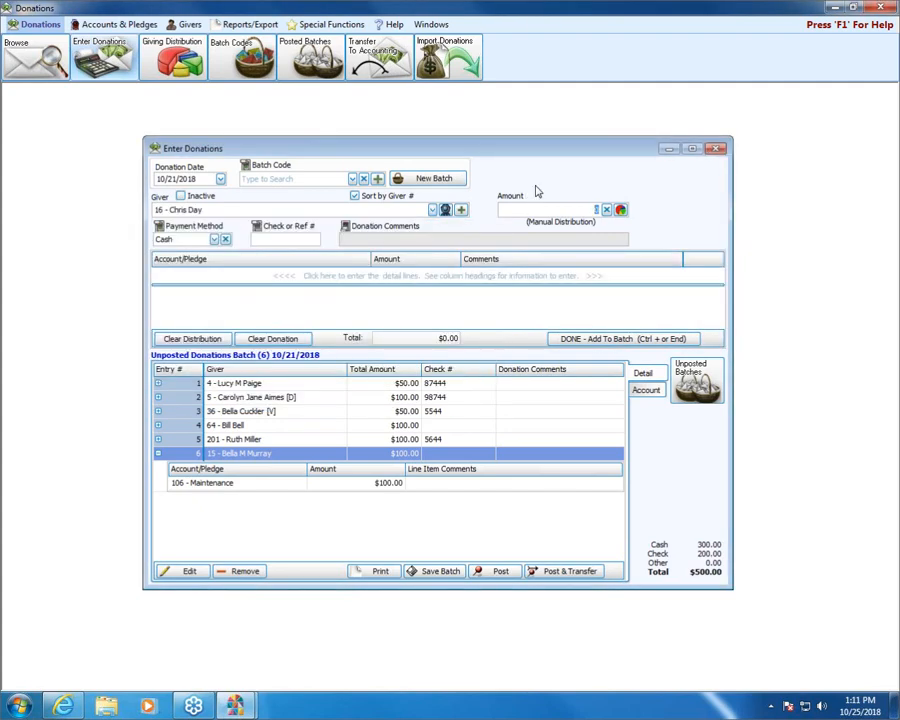
{"action": "type", "text": "50"}
{"action": "key", "text": "Tab"}
{"action": "key", "text": "Tab"}
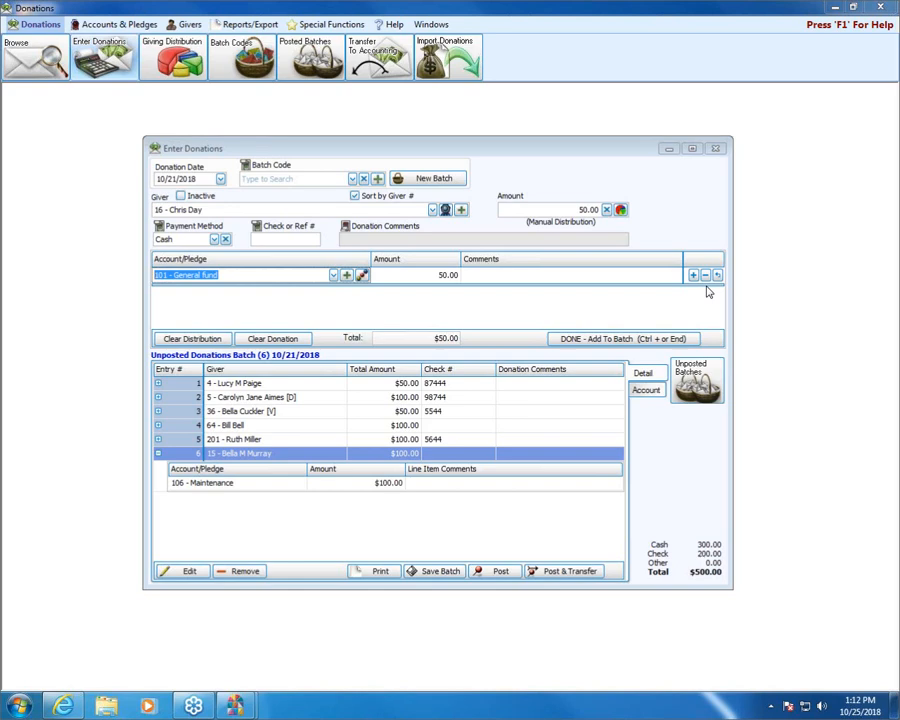
Open the giving account order settings for donation entry and move the dialog clear of the batch list
{"action": "left_click", "coordinate": [110, 25]}
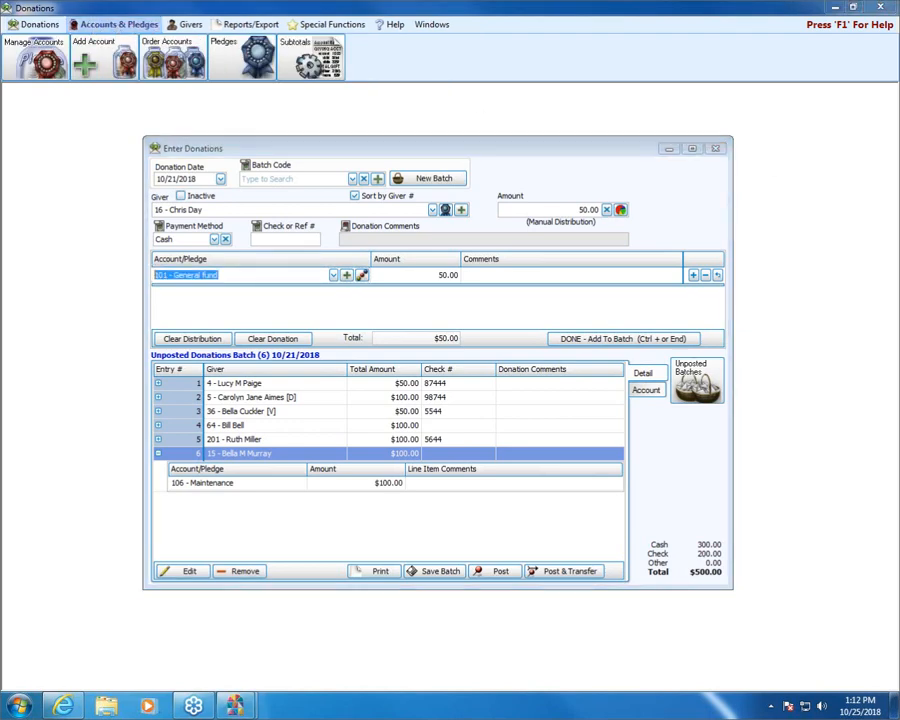
{"action": "mouse_move", "coordinate": [139, 38]}
{"action": "left_mouse_down"}
{"action": "mouse_move", "coordinate": [145, 76]}
{"action": "mouse_move", "coordinate": [145, 40]}
{"action": "left_mouse_up"}
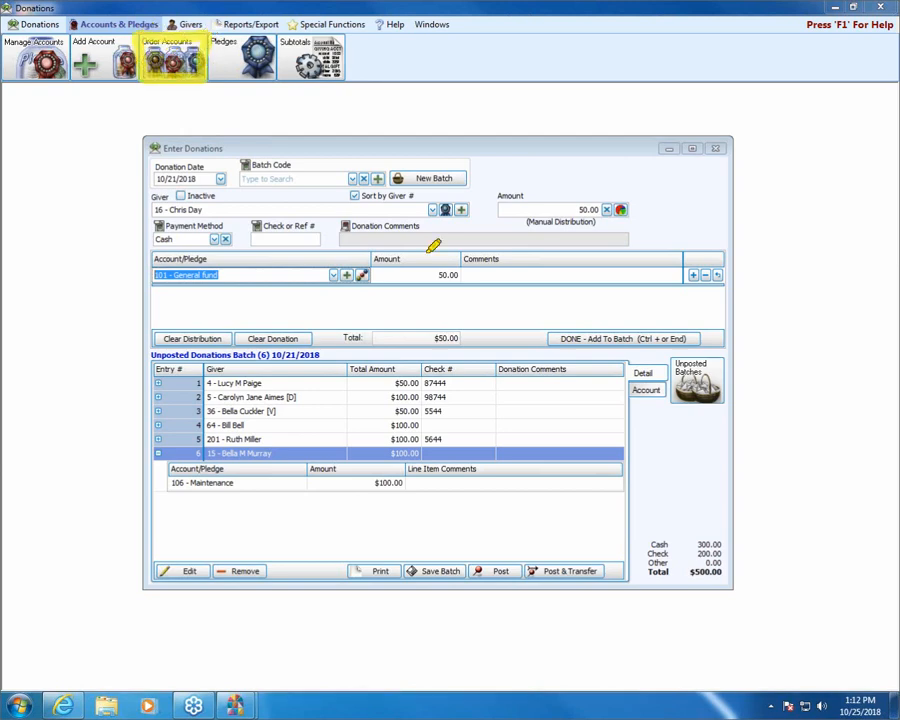
{"action": "left_click_drag", "start_coordinate": [366, 270], "coordinate": [358, 278]}
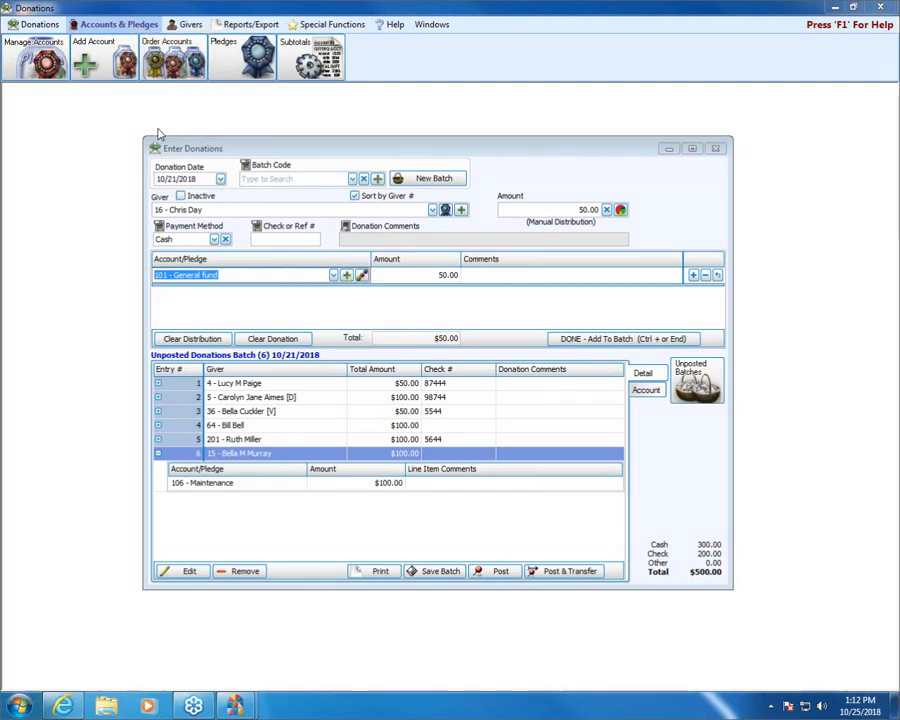
{"action": "left_click", "coordinate": [163, 55]}
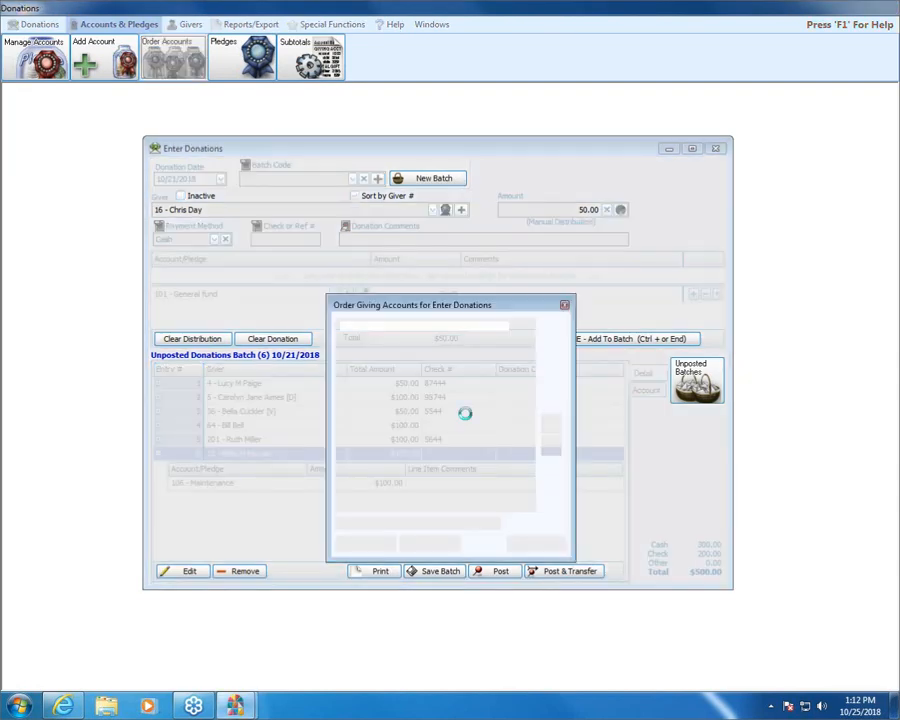
{"action": "left_click_drag", "start_coordinate": [451, 298], "coordinate": [432, 194]}
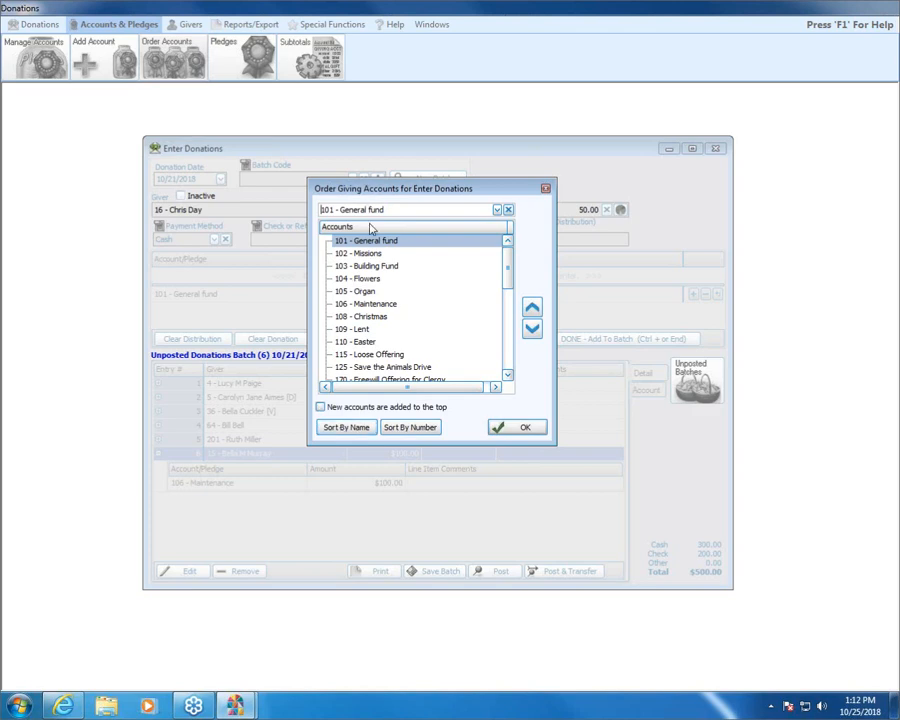
Sort the giving accounts by name and then by number, and have new accounts added to the top
{"action": "left_click", "coordinate": [346, 427]}
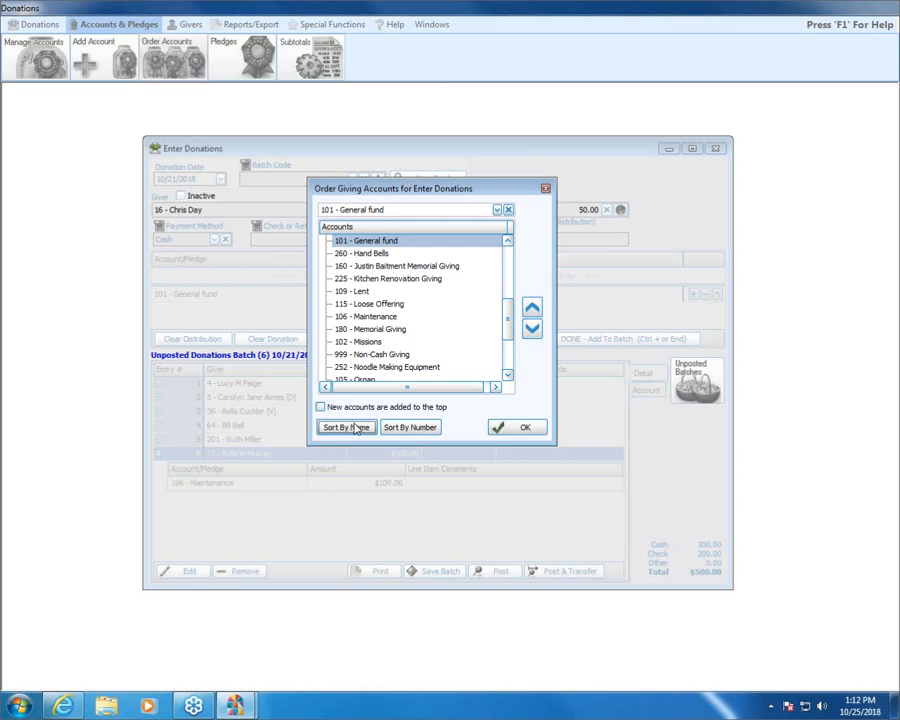
{"action": "left_click", "coordinate": [398, 430]}
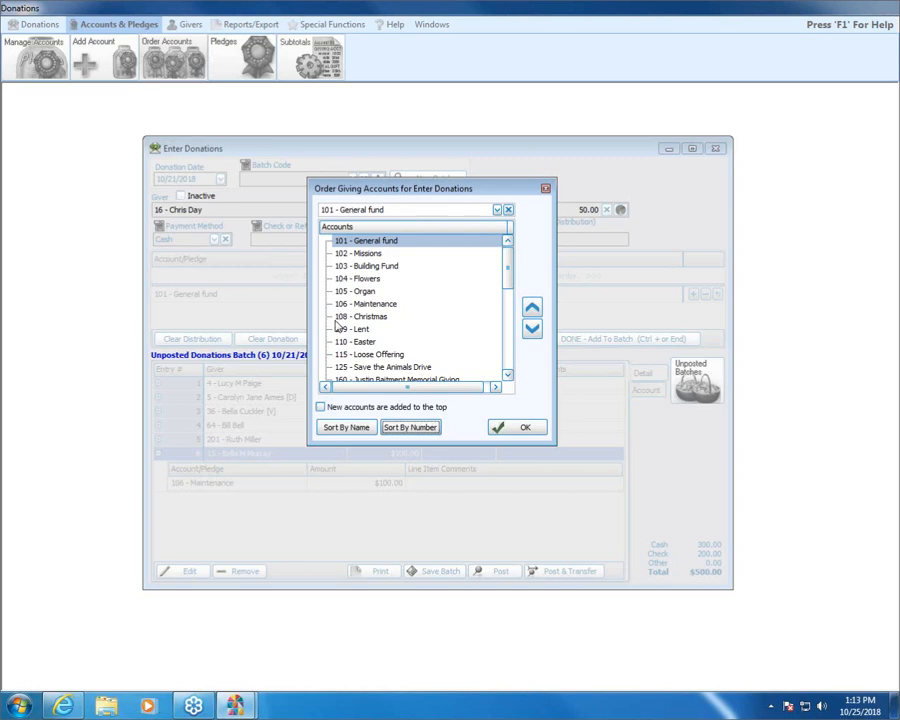
{"action": "left_click", "coordinate": [337, 410]}
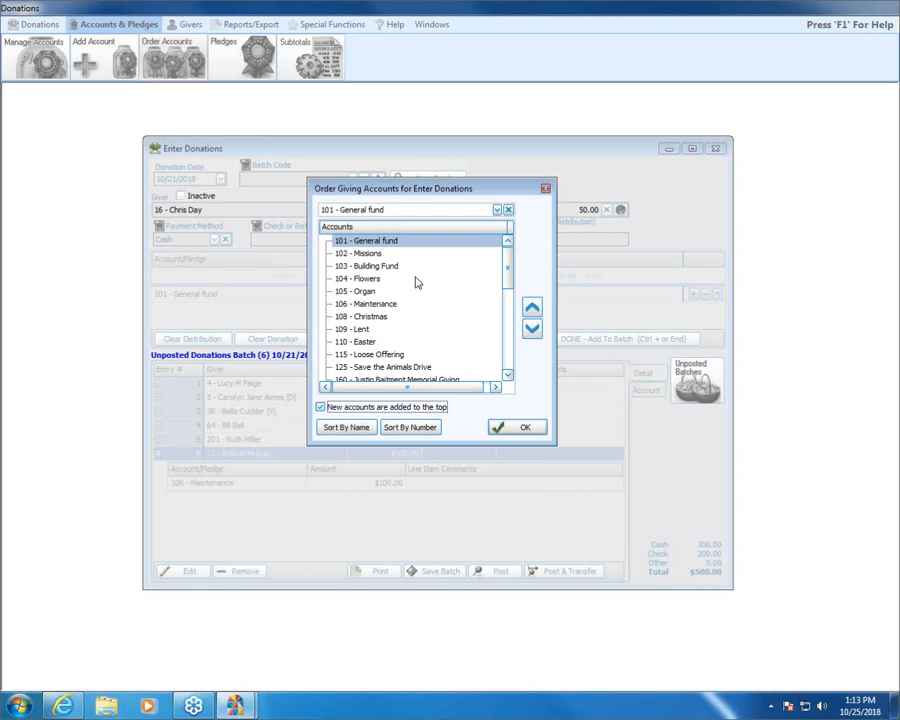
Move the 110 - Easter account to the top of the giving account order and accept the new order
{"action": "left_click", "coordinate": [398, 342]}
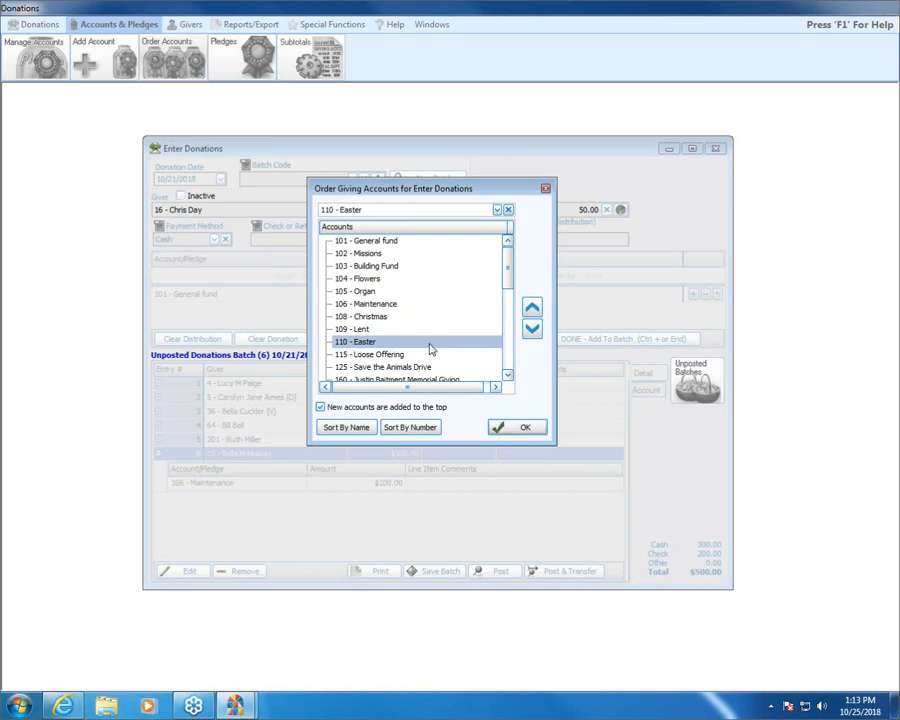
{"action": "left_click", "coordinate": [533, 310]}
{"action": "left_click", "coordinate": [533, 310]}
{"action": "left_click", "coordinate": [533, 310]}
{"action": "left_click", "coordinate": [533, 310]}
{"action": "left_click", "coordinate": [533, 310]}
{"action": "left_click", "coordinate": [533, 310]}
{"action": "left_click", "coordinate": [533, 310]}
{"action": "left_click", "coordinate": [533, 310]}
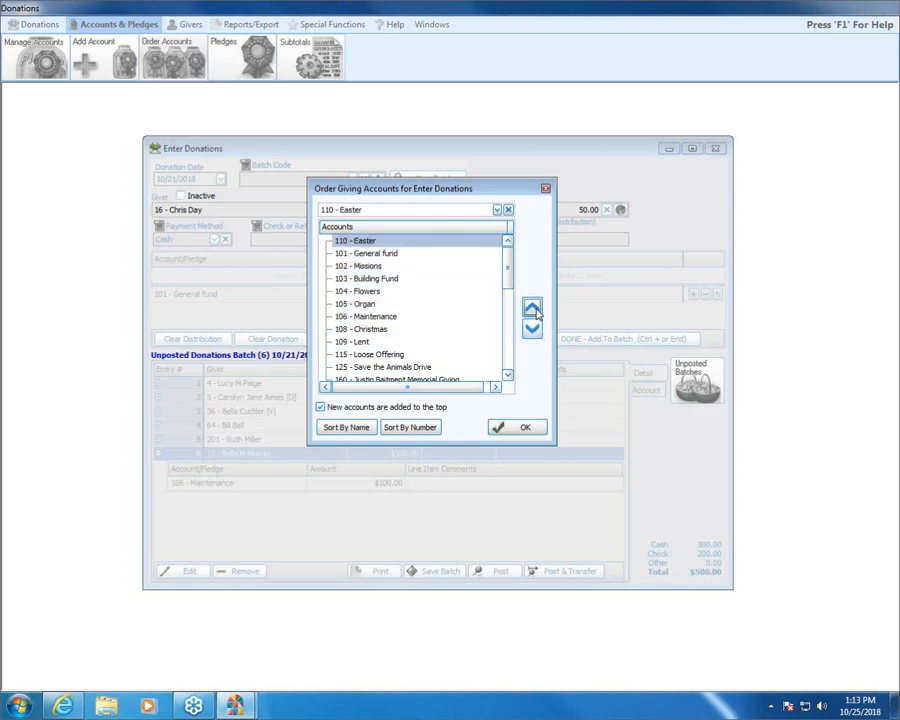
{"action": "left_click", "coordinate": [522, 428]}
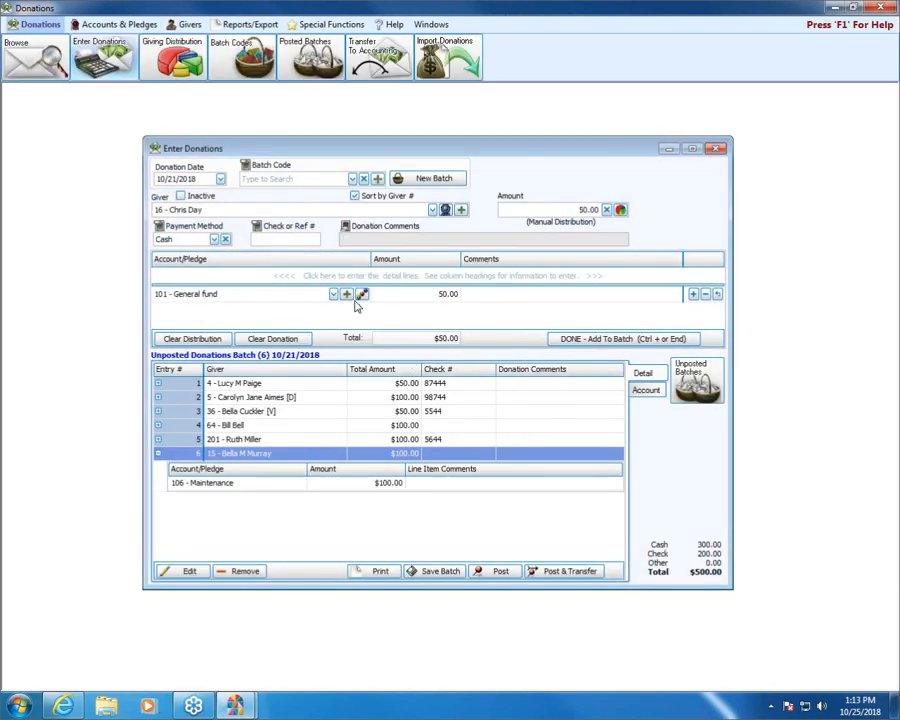
Add the 50.00 General fund donation to the batch and start a cash donation of 25 for another giver looked up by number
{"action": "left_click", "coordinate": [628, 339]}
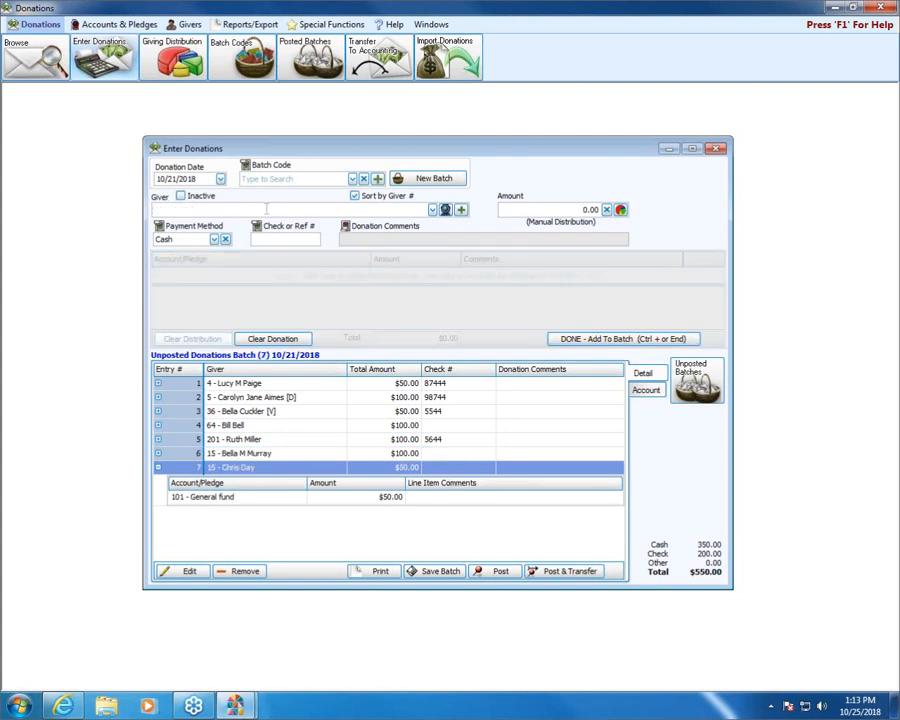
{"action": "type", "text": "25"}
{"action": "key", "text": "Tab"}
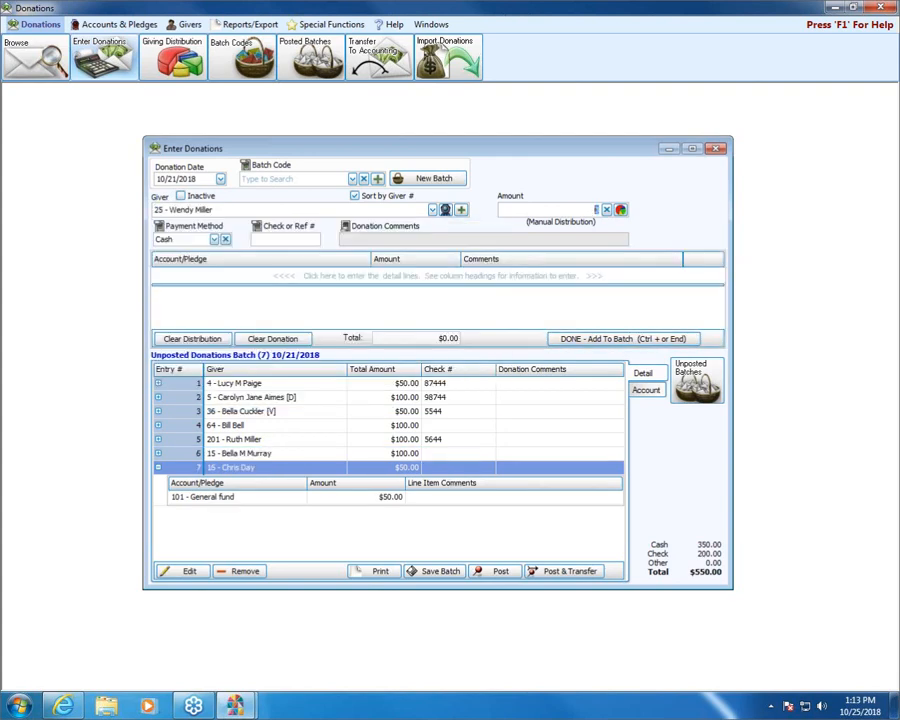
{"action": "type", "text": "25"}
{"action": "key", "text": "Tab"}
{"action": "key", "text": "Tab"}
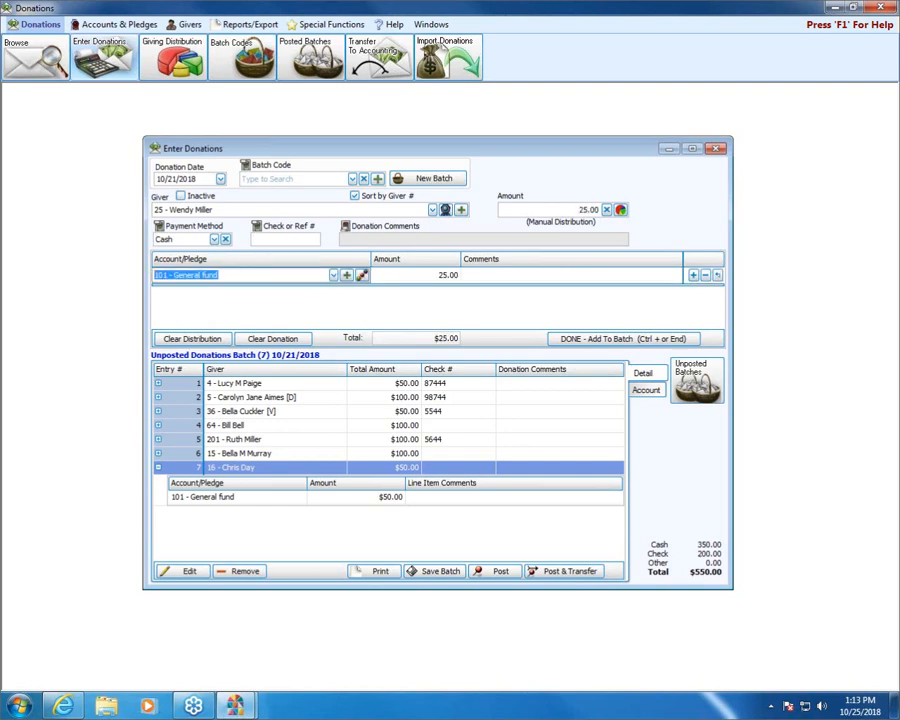
Assign the 25.00 donation to the 110 - Easter account
{"action": "key", "text": "Down"}
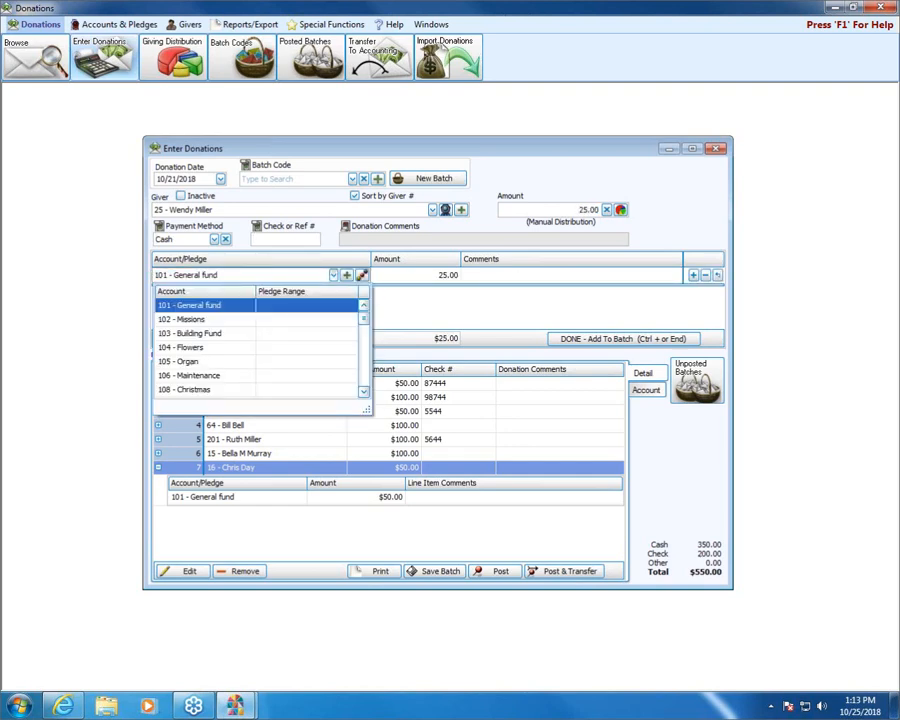
{"action": "key", "text": "Down"}
{"action": "key", "text": "Down"}
{"action": "key", "text": "Down"}
{"action": "key", "text": "Down"}
{"action": "key", "text": "Down"}
{"action": "key", "text": "Down"}
{"action": "key", "text": "Down"}
{"action": "key", "text": "Down"}
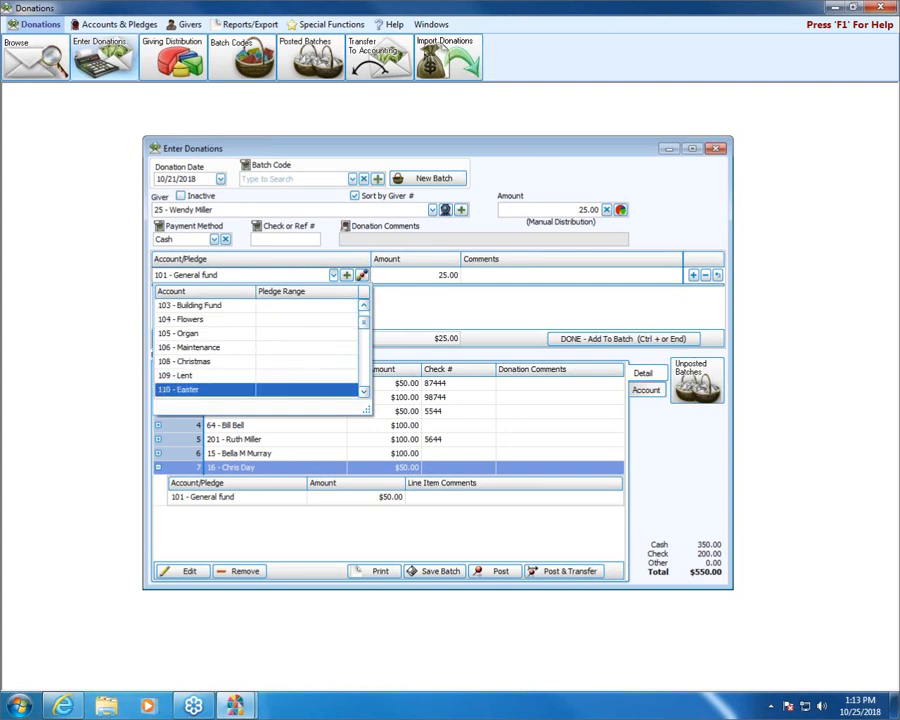
{"action": "key", "text": "Up"}
{"action": "key", "text": "Down"}
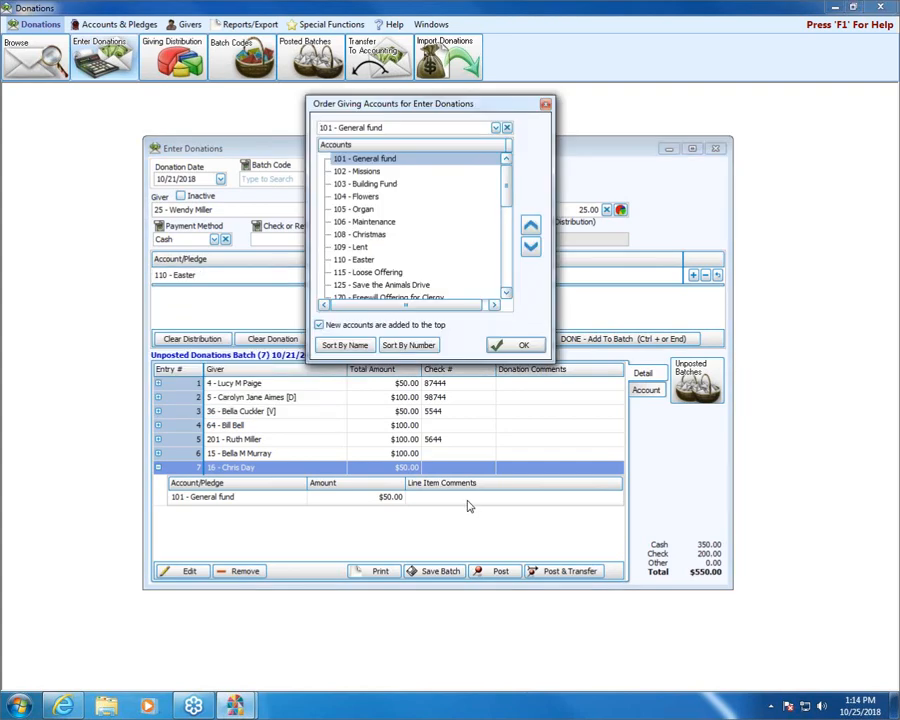
Try again to move 110 - Easter to the top of the account order, check the reloaded list and accept it
{"action": "left_click", "coordinate": [352, 259]}
{"action": "left_click", "coordinate": [531, 226]}
{"action": "left_click", "coordinate": [531, 226]}
{"action": "left_click", "coordinate": [531, 226]}
{"action": "left_click", "coordinate": [531, 226]}
{"action": "left_click", "coordinate": [531, 226]}
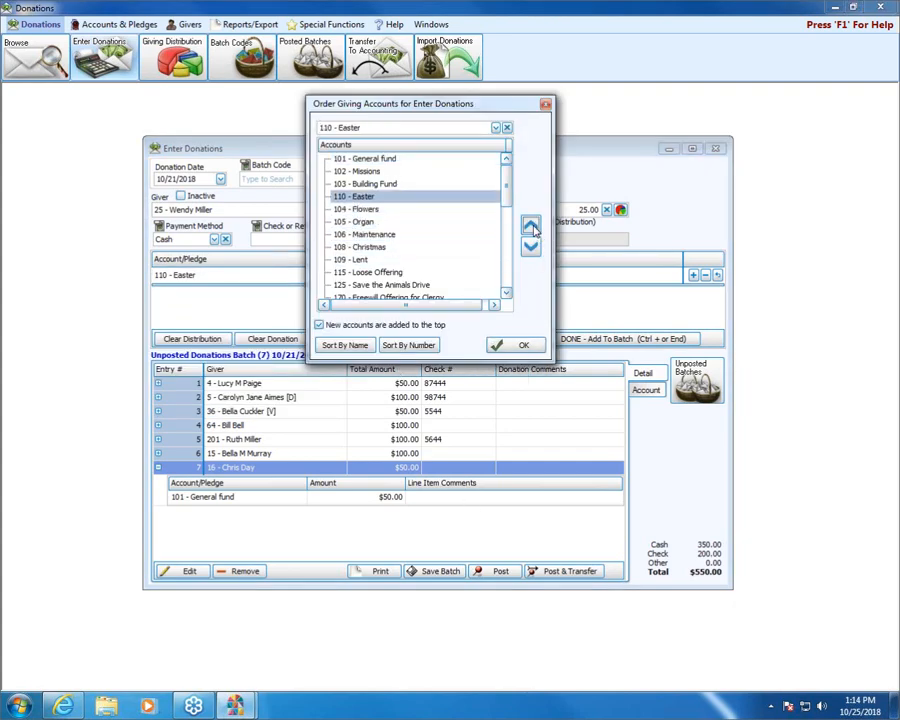
{"action": "left_click", "coordinate": [531, 226]}
{"action": "left_click", "coordinate": [531, 226]}
{"action": "left_click", "coordinate": [531, 226]}
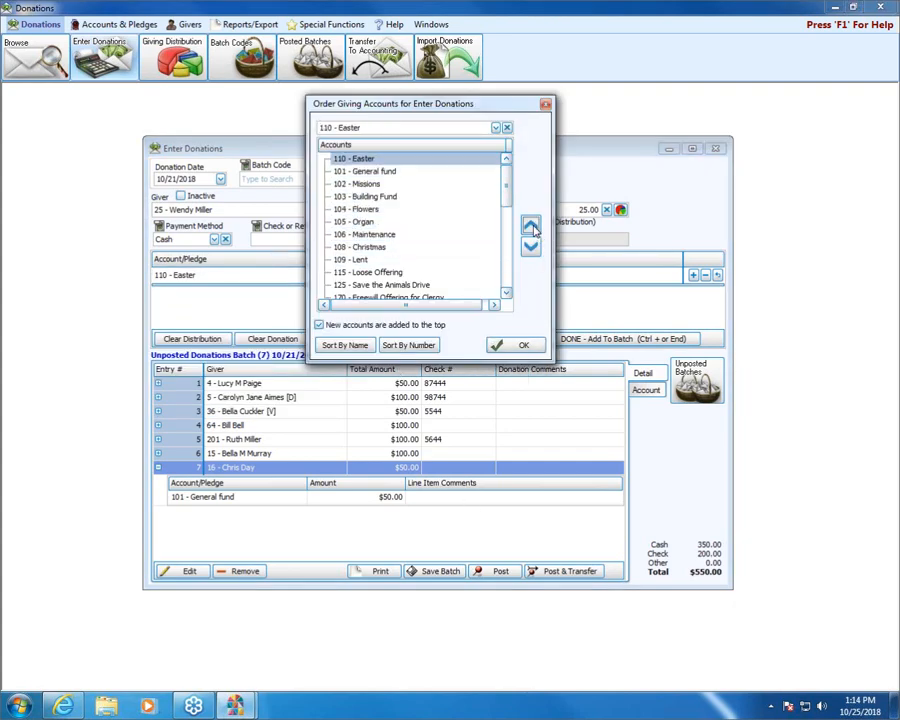
{"action": "left_click", "coordinate": [521, 347]}
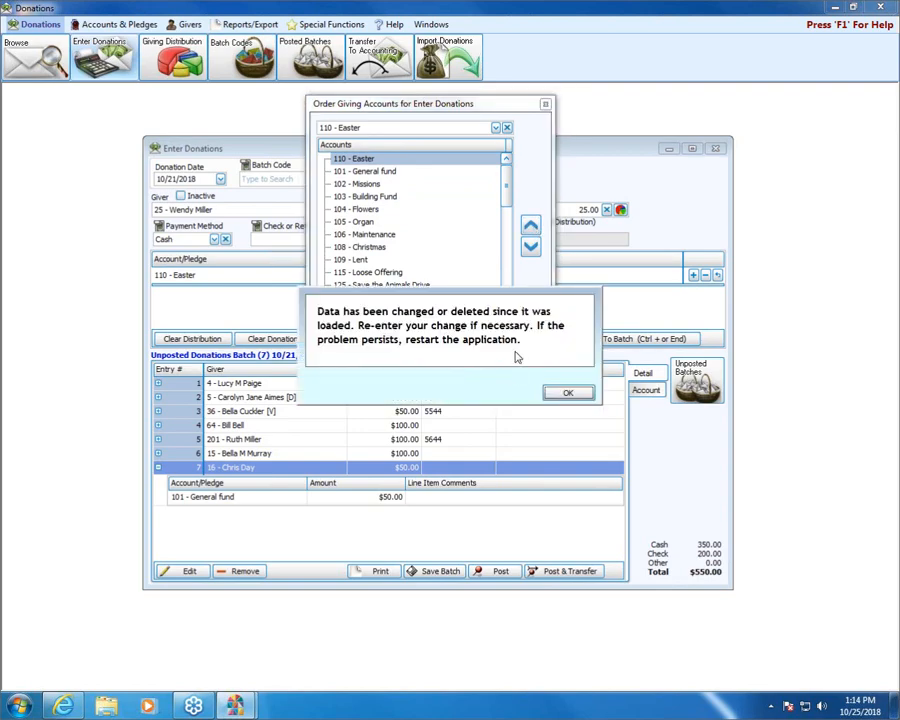
{"action": "left_click", "coordinate": [572, 395]}
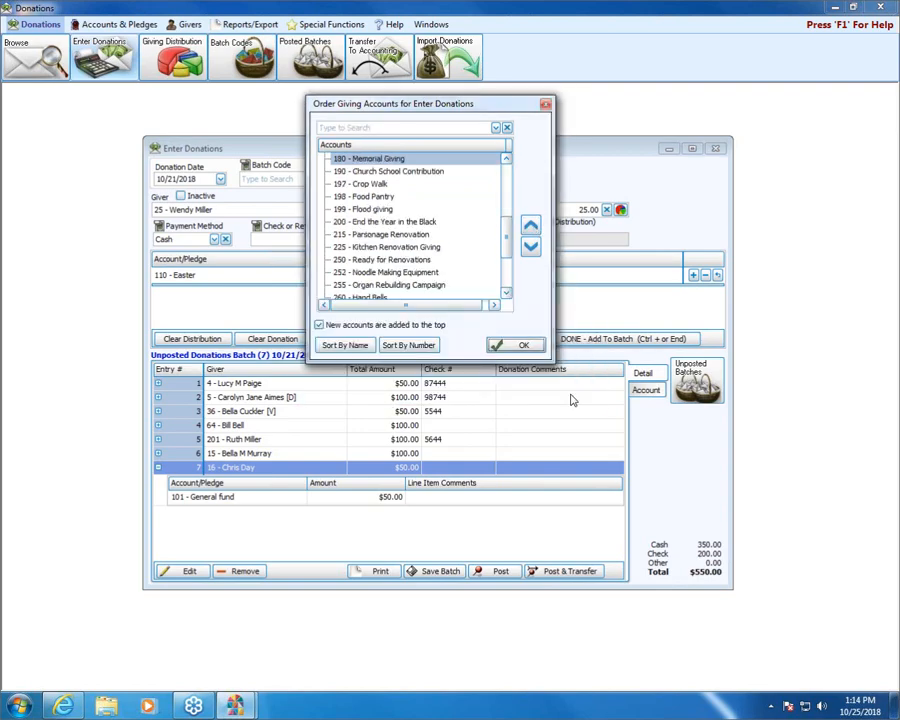
{"action": "left_click_drag", "start_coordinate": [507, 240], "coordinate": [503, 140]}
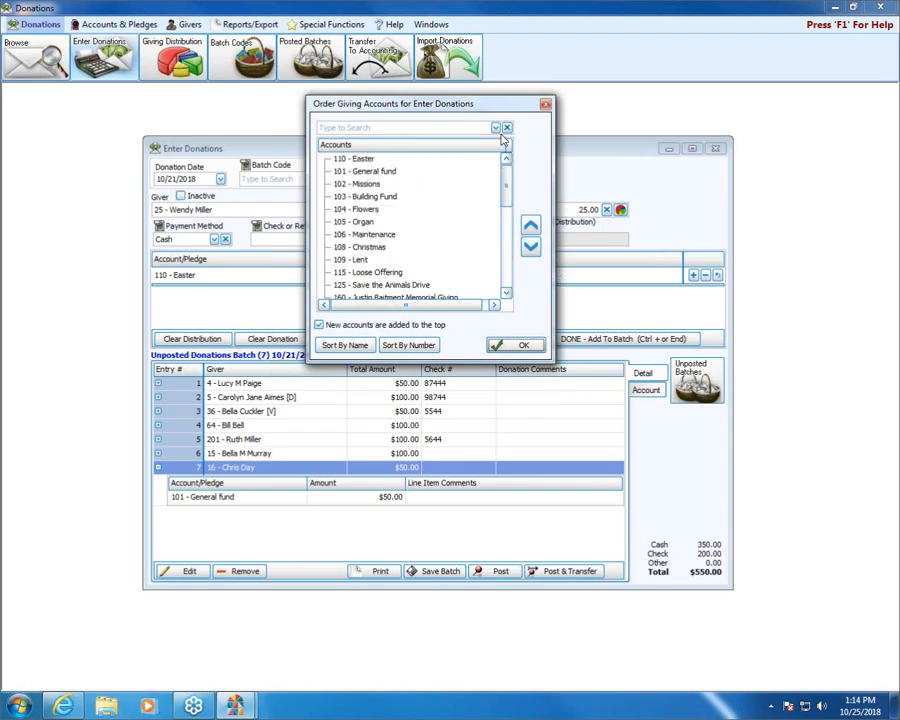
{"action": "left_click", "coordinate": [521, 345]}
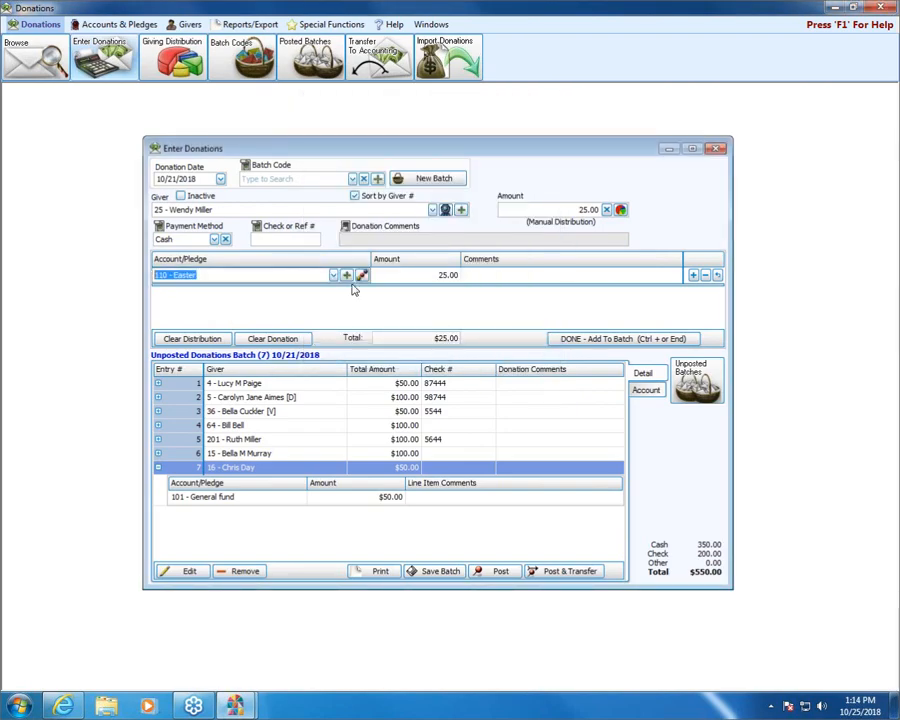
Add the 25.00 Easter donation to the batch and start a cash donation of 150 for another giver from the giver list
{"action": "key", "text": "End"}
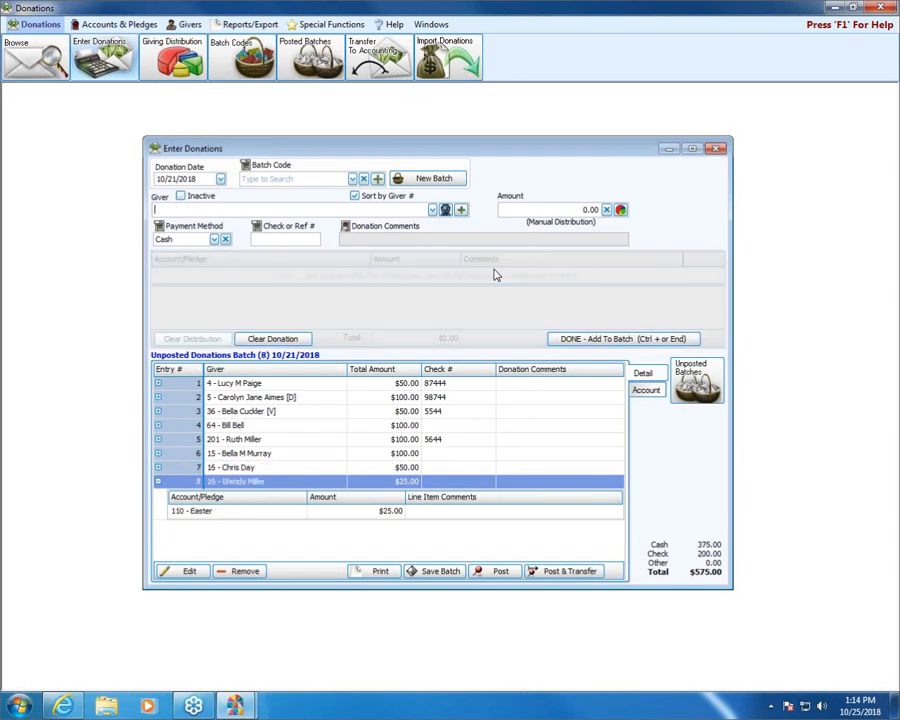
{"action": "left_click", "coordinate": [433, 210]}
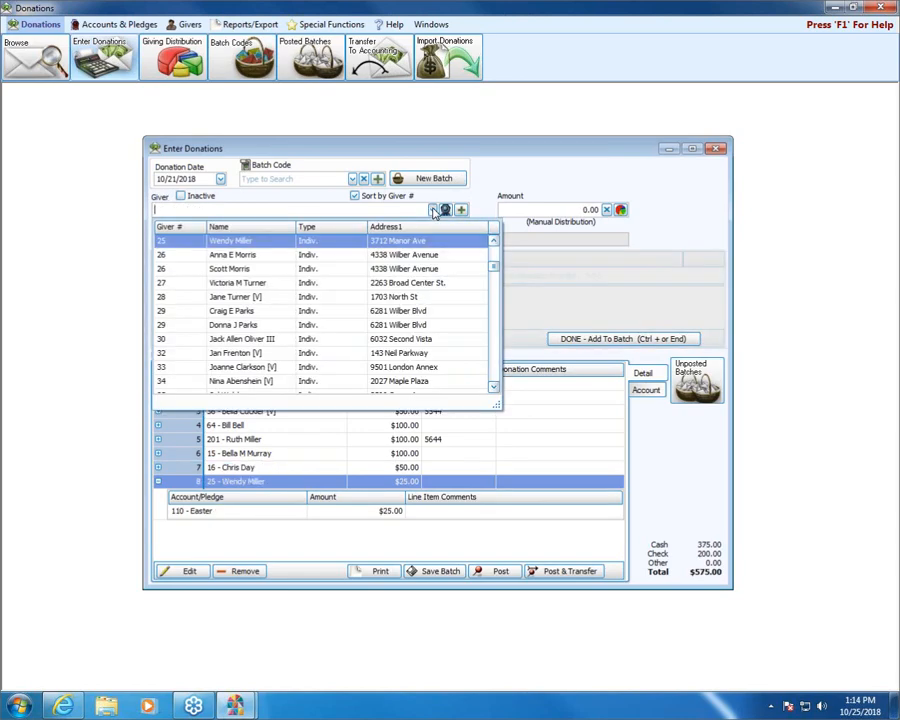
{"action": "left_click", "coordinate": [236, 367]}
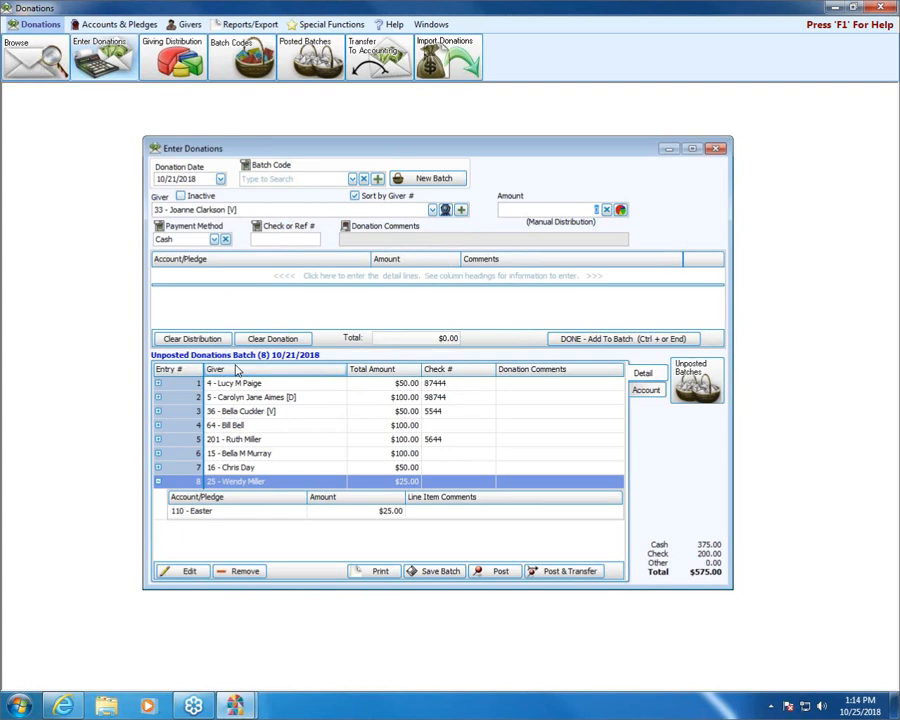
{"action": "type", "text": "150"}
{"action": "key", "text": "Tab"}
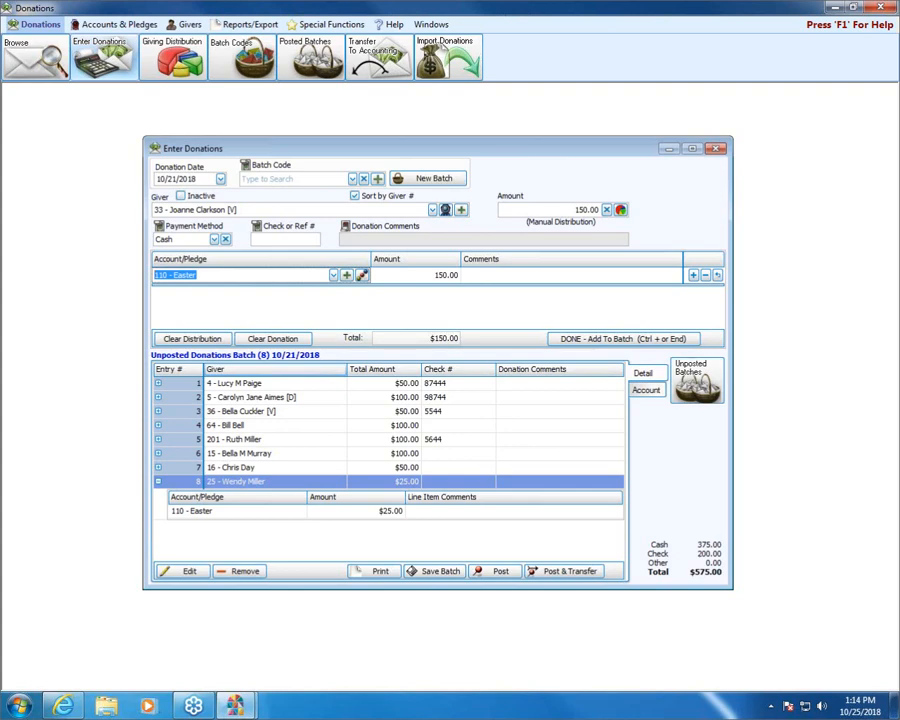
Examine the order of the giving accounts offered for the 150.00 donation line
{"action": "key", "text": "alt+Down"}
{"action": "key", "text": "Down"}
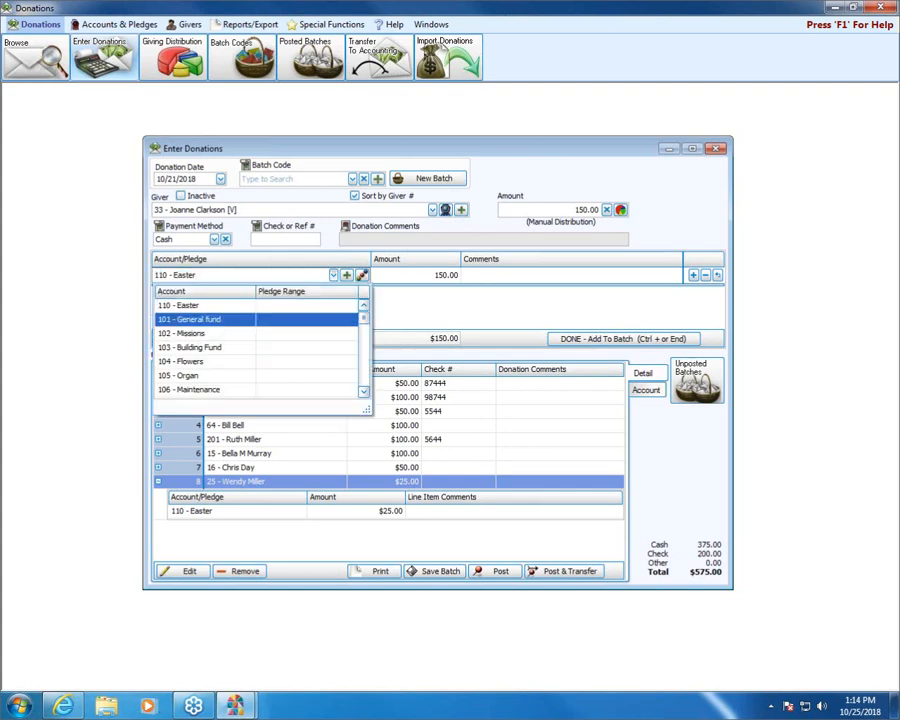
{"action": "key", "text": "Up"}
{"action": "key", "text": "Down"}
{"action": "key", "text": "Down"}
{"action": "key", "text": "Down"}
{"action": "key", "text": "Down"}
{"action": "key", "text": "Up"}
{"action": "key", "text": "Up"}
{"action": "key", "text": "Up"}
{"action": "key", "text": "Up"}
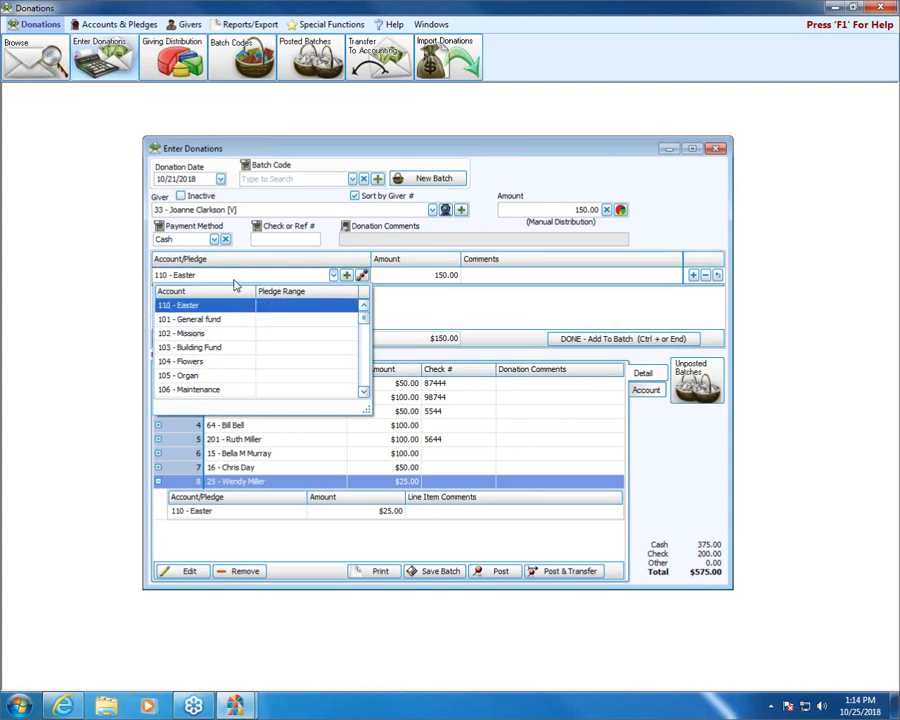
{"action": "left_click", "coordinate": [235, 276]}
{"action": "left_click_drag", "start_coordinate": [235, 276], "coordinate": [57, 270]}
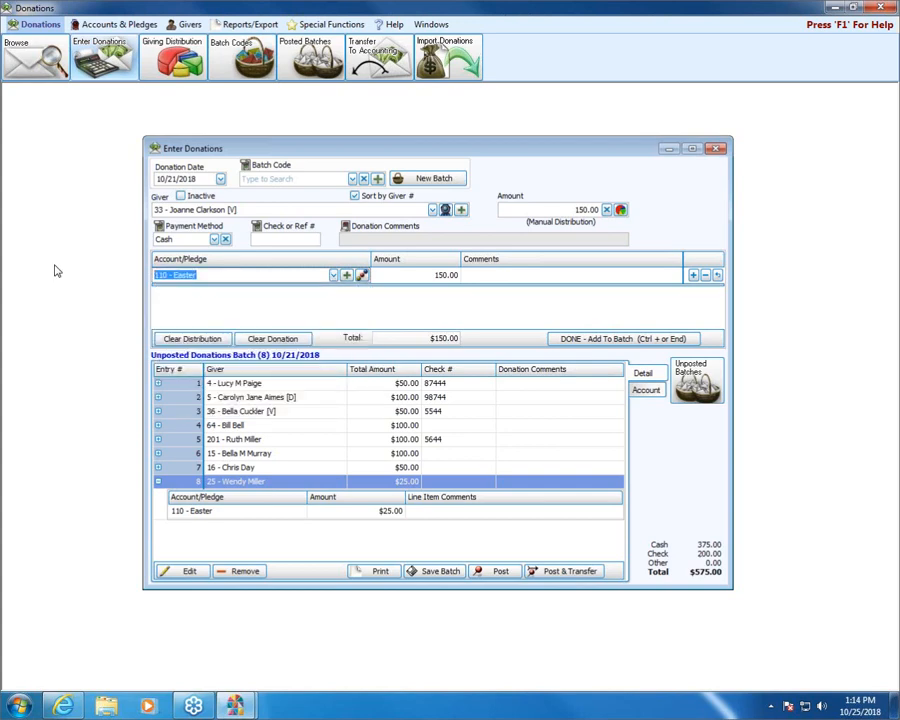
Search the donation line's accounts for 106 and clear the search
{"action": "type", "text": "106"}
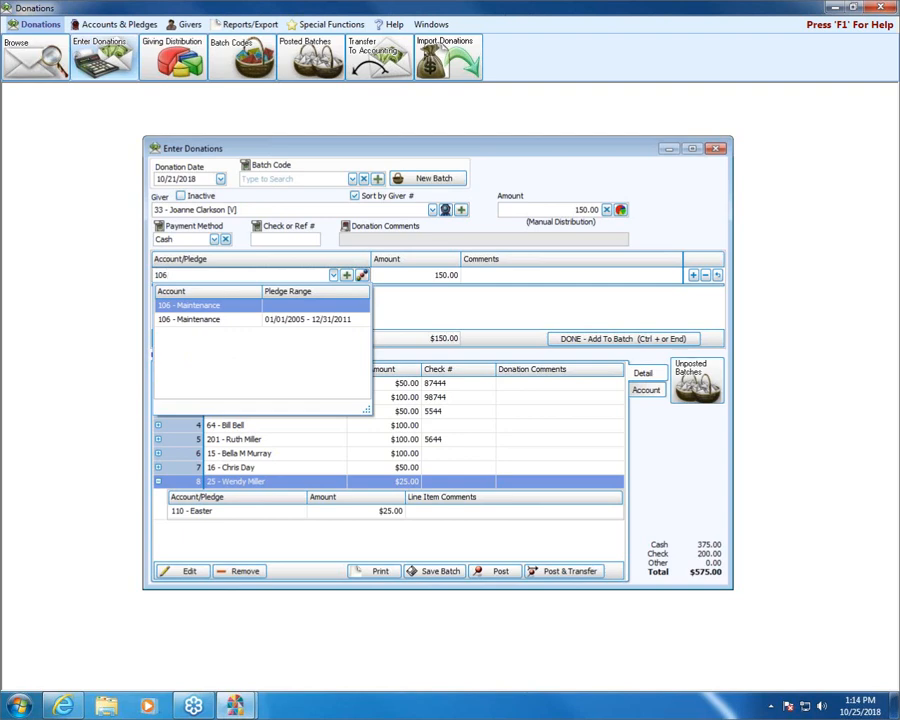
{"action": "key", "text": "BackSpace"}
{"action": "key", "text": "BackSpace"}
{"action": "key", "text": "BackSpace"}
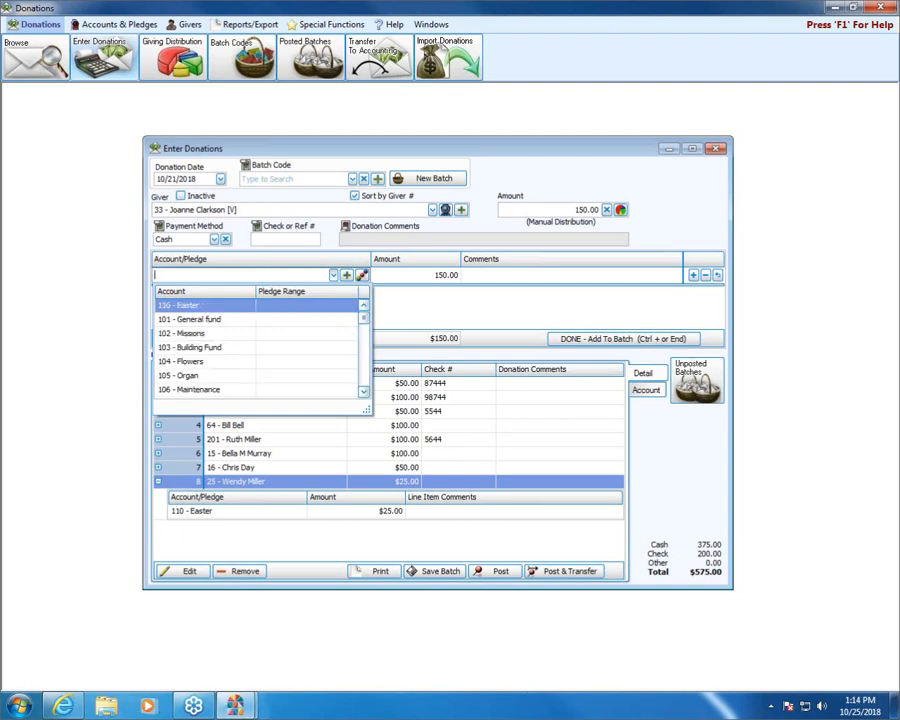
Assign the 150.00 donation to the 110 - Easter account and add it to the batch
{"action": "key", "text": "Down"}
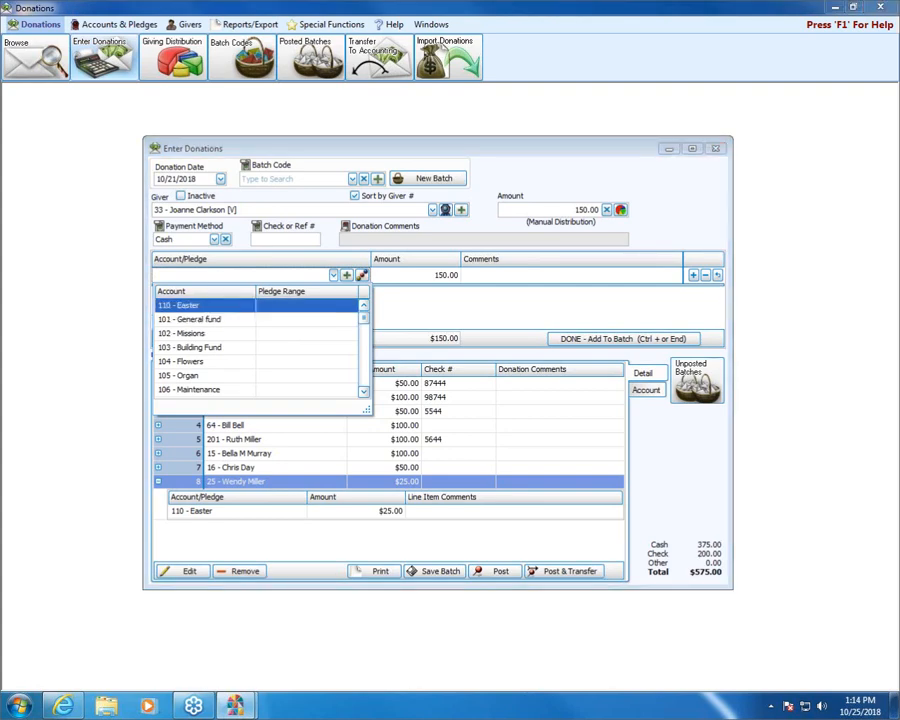
{"action": "key", "text": "Return"}
{"action": "key", "text": "End"}
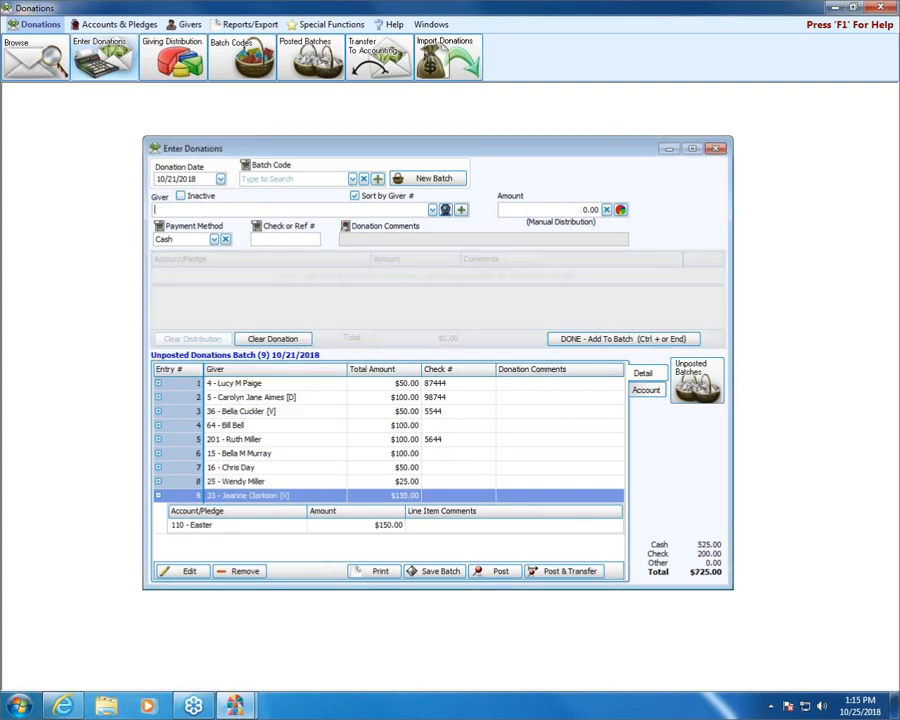
Start a cash donation of 25 for another giver from the giver list and assign it to the 110 - Easter account
{"action": "left_click", "coordinate": [432, 209]}
{"action": "scroll", "coordinate": [240, 343], "scroll_direction": "down", "scroll_amount": 2}
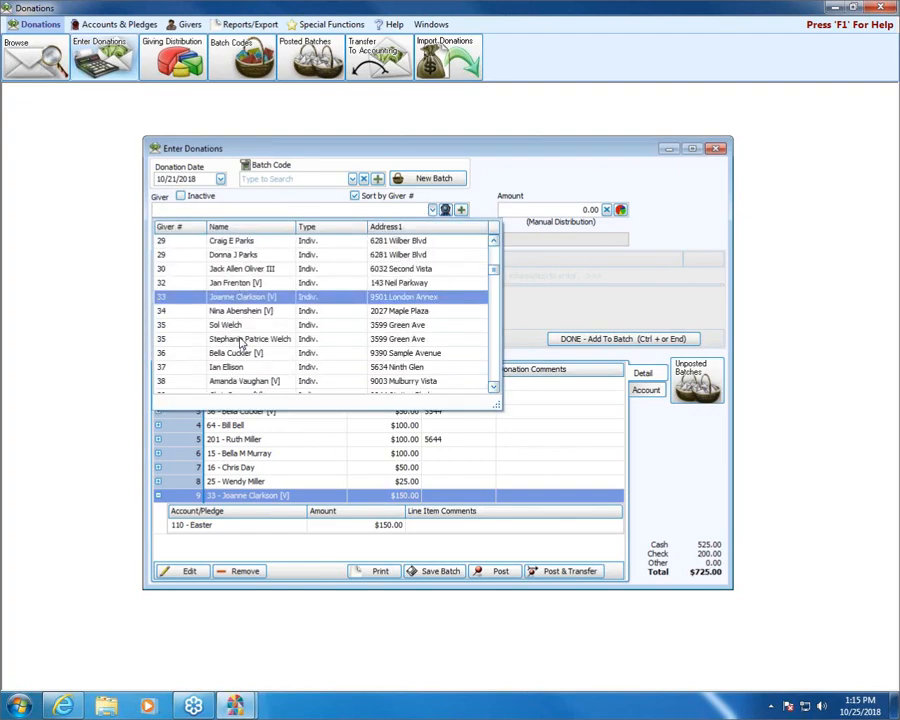
{"action": "left_click", "coordinate": [245, 283]}
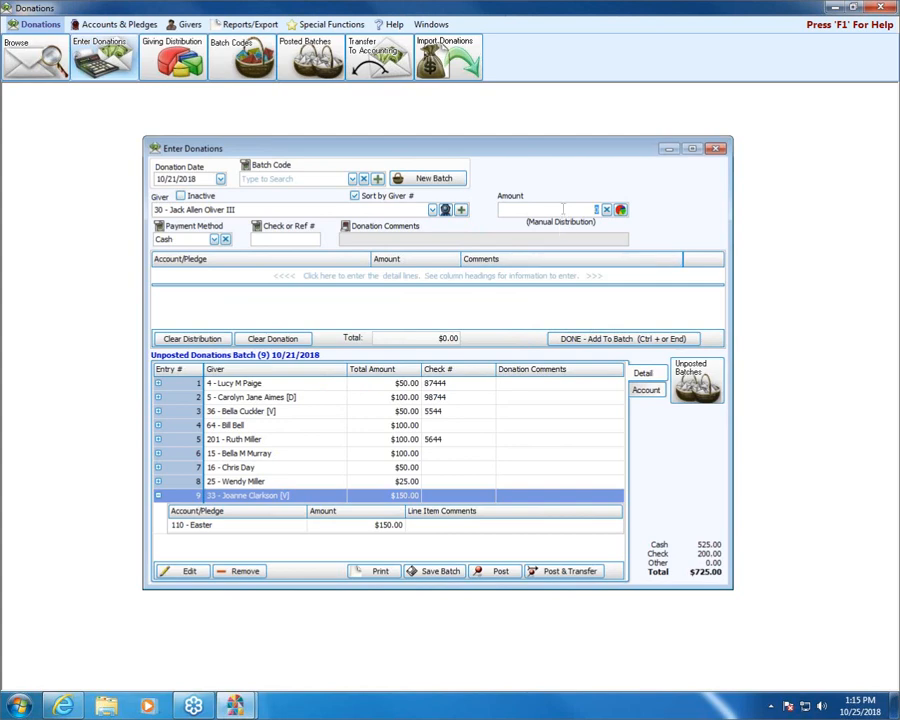
{"action": "type", "text": "25"}
{"action": "key", "text": "Tab"}
{"action": "key", "text": "Tab"}
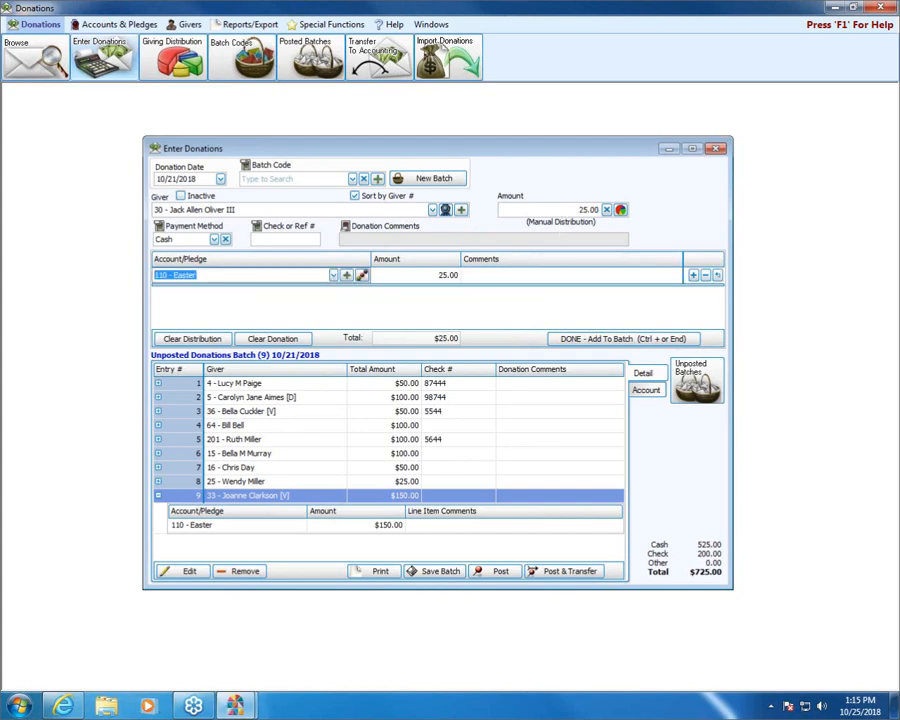
View the giving account order and the blank new giving account form from the donation line, closing both without changes
{"action": "left_click", "coordinate": [362, 274]}
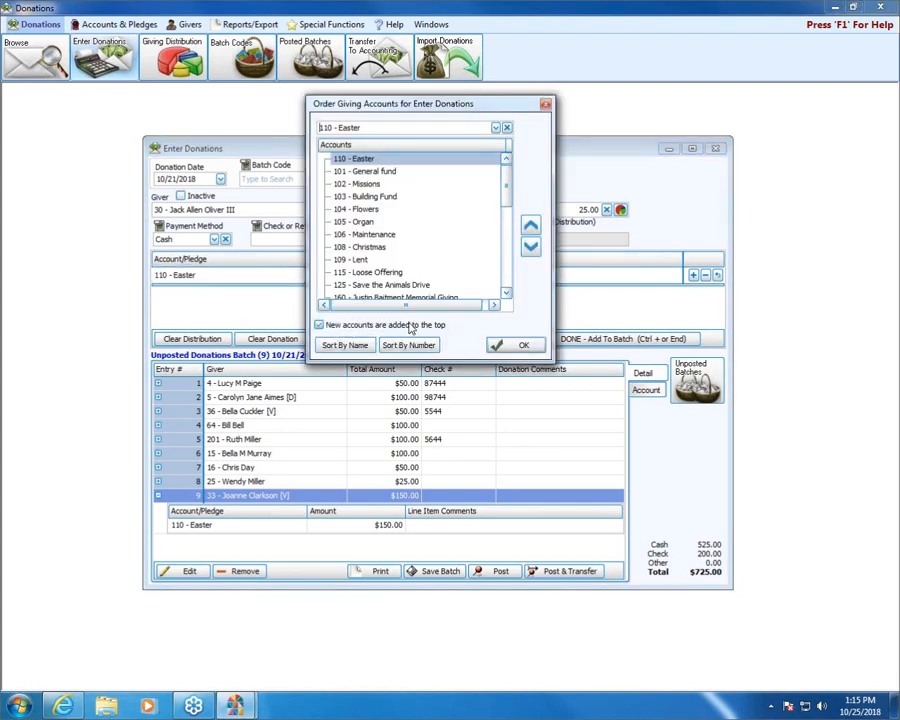
{"action": "left_click", "coordinate": [545, 106]}
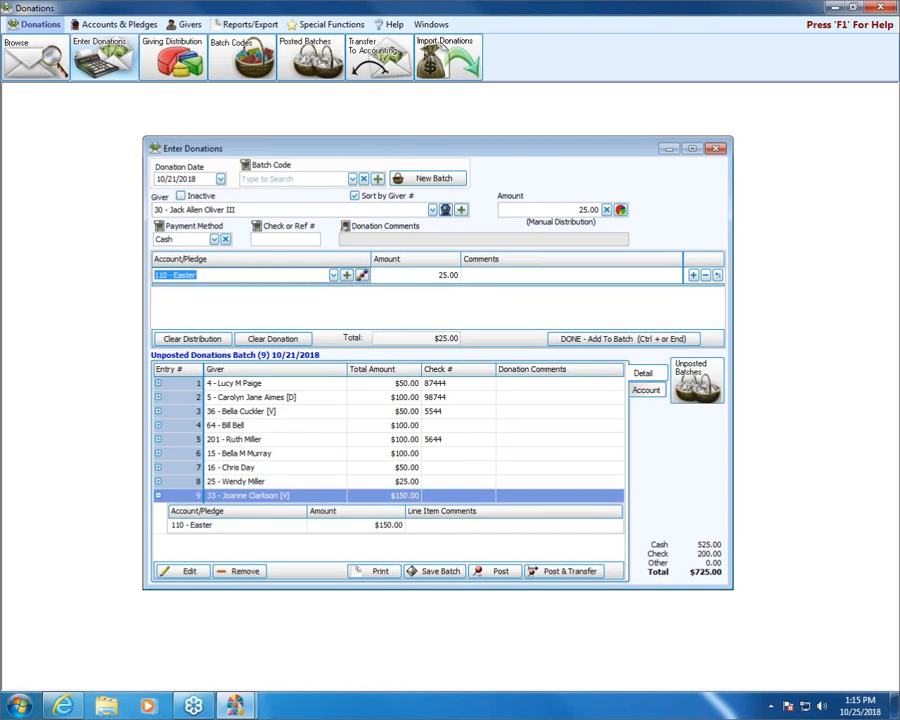
{"action": "left_click", "coordinate": [522, 312]}
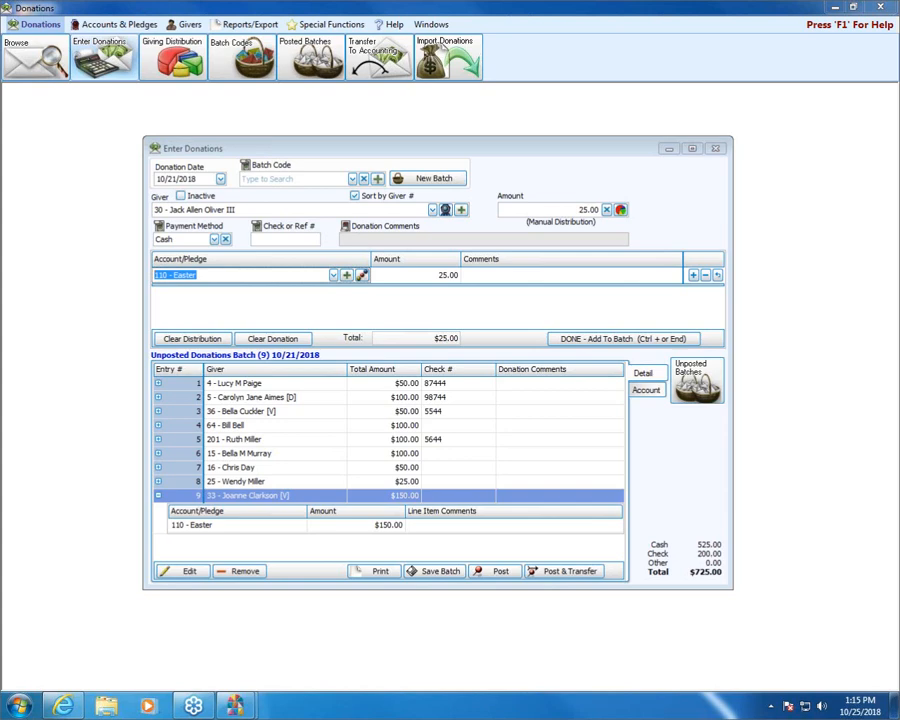
{"action": "left_click", "coordinate": [346, 276]}
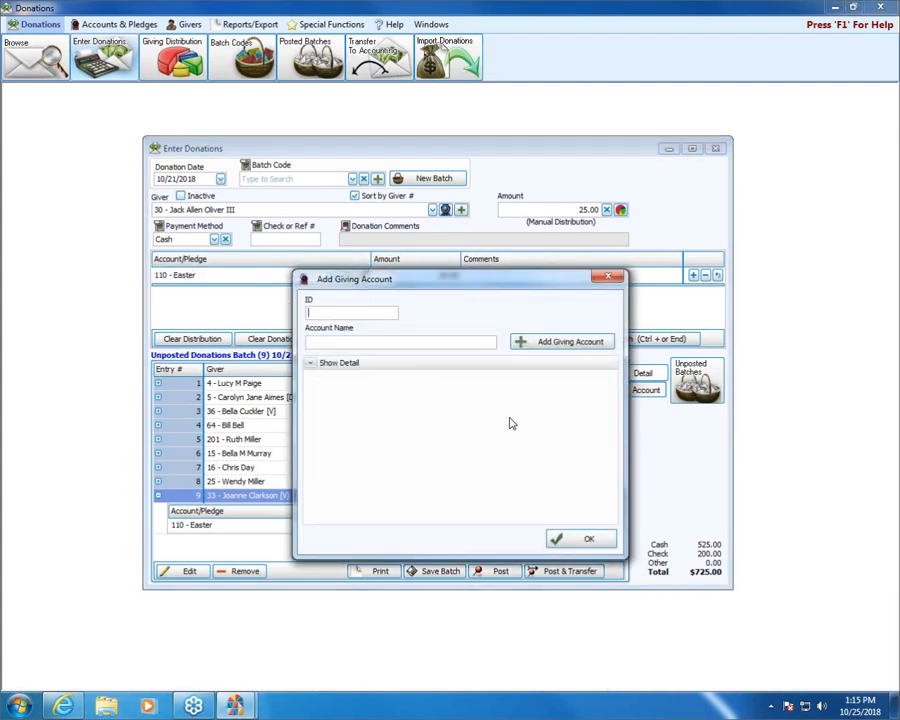
{"action": "left_click", "coordinate": [608, 278]}
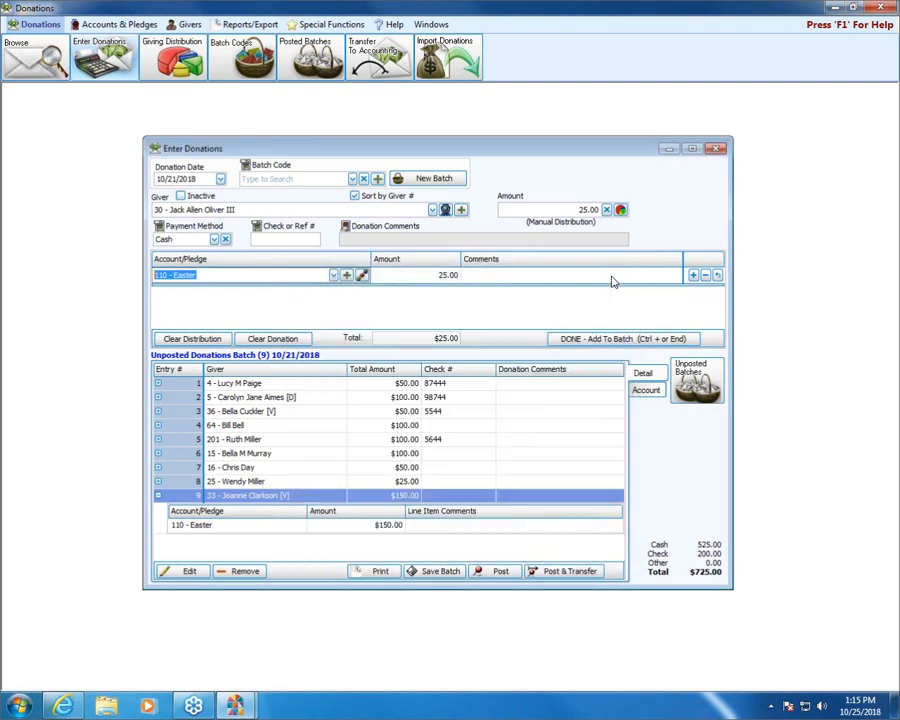
Add giving account 222 named "New Training class giving account!" and check for it in the donation line's account list
{"action": "left_click", "coordinate": [115, 25]}
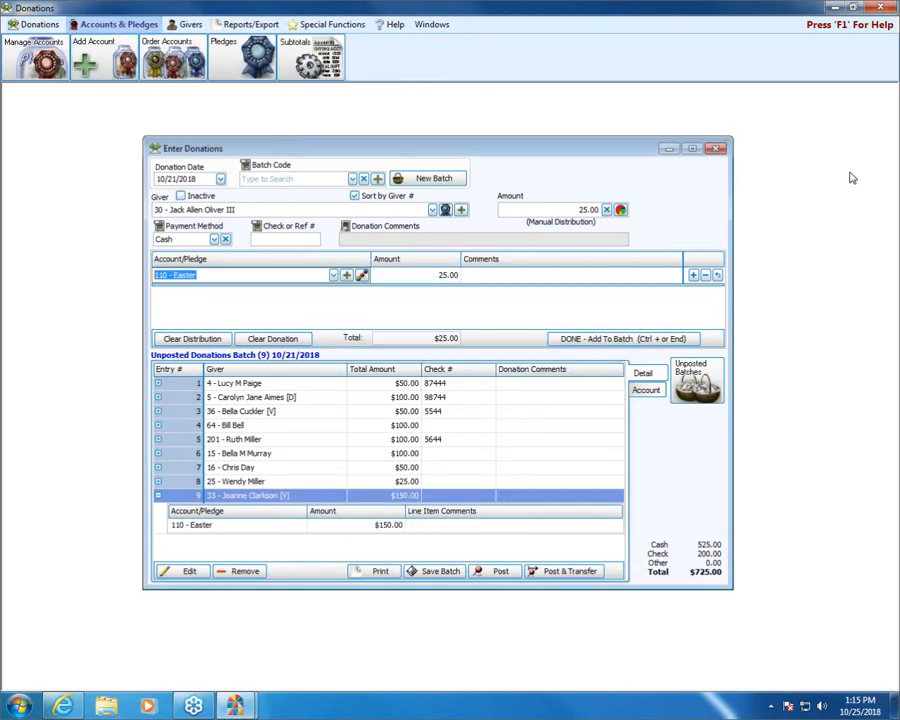
{"action": "left_click", "coordinate": [36, 60]}
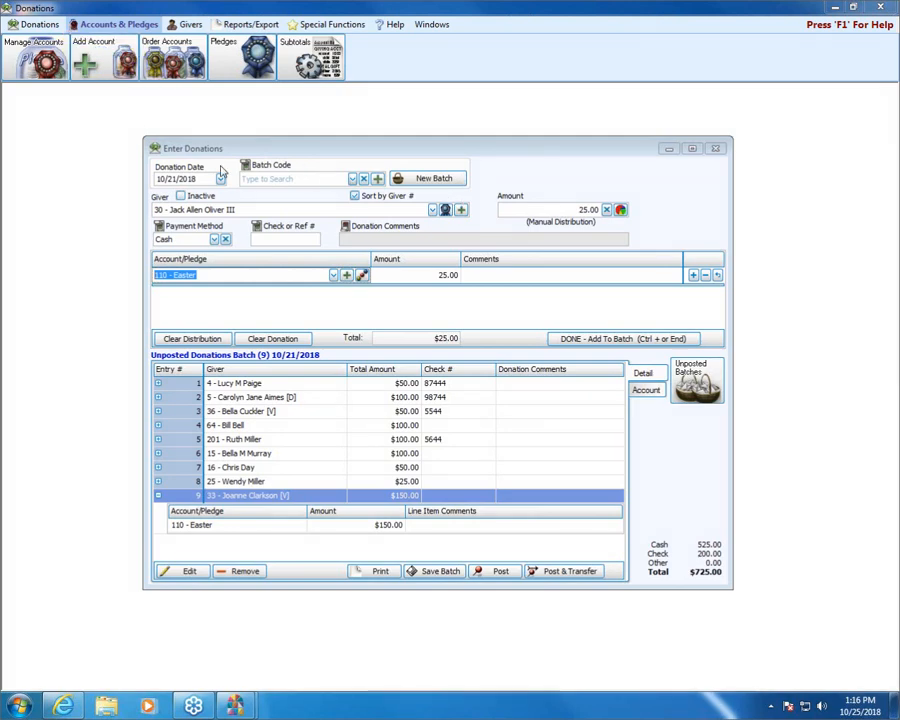
{"action": "left_click", "coordinate": [86, 60]}
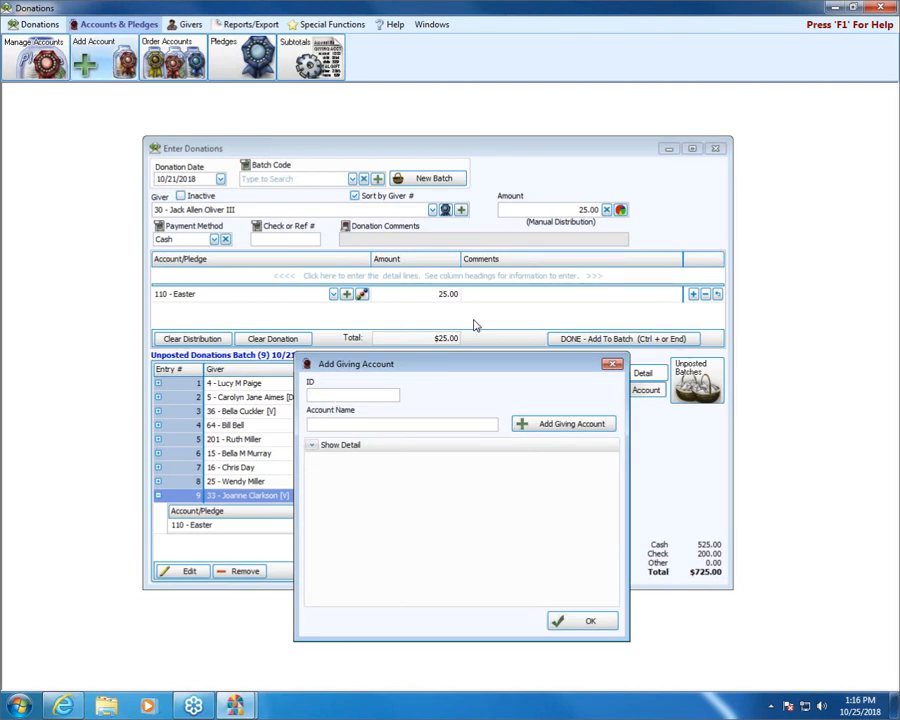
{"action": "type", "text": "222"}
{"action": "key", "text": "Tab"}
{"action": "type", "text": "New Training class giving"}
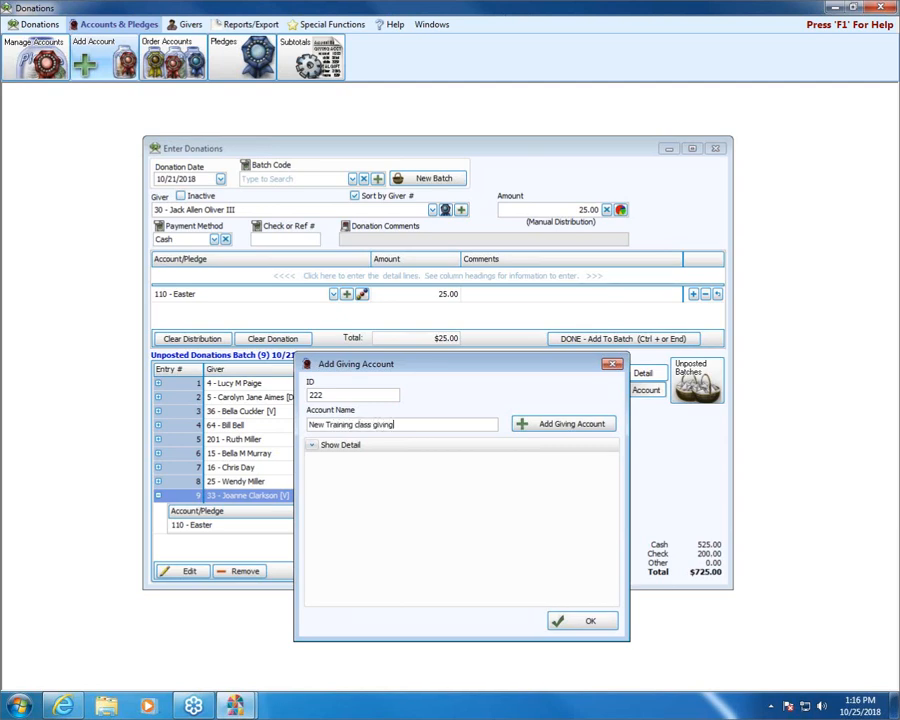
{"action": "type", "text": " account!"}
{"action": "left_click", "coordinate": [583, 428]}
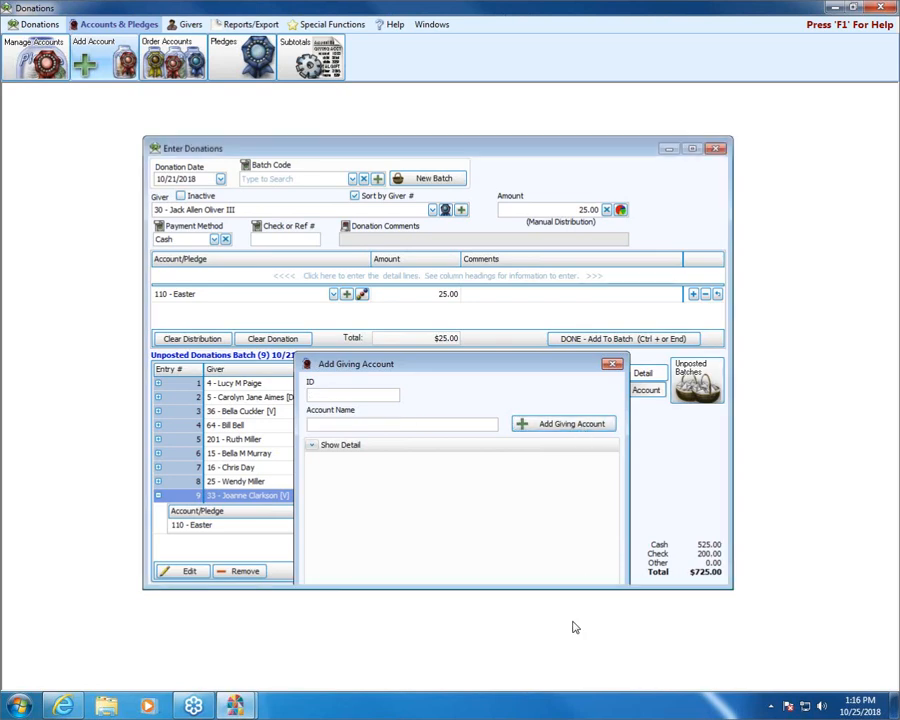
{"action": "left_click", "coordinate": [574, 622]}
{"action": "left_click", "coordinate": [334, 293]}
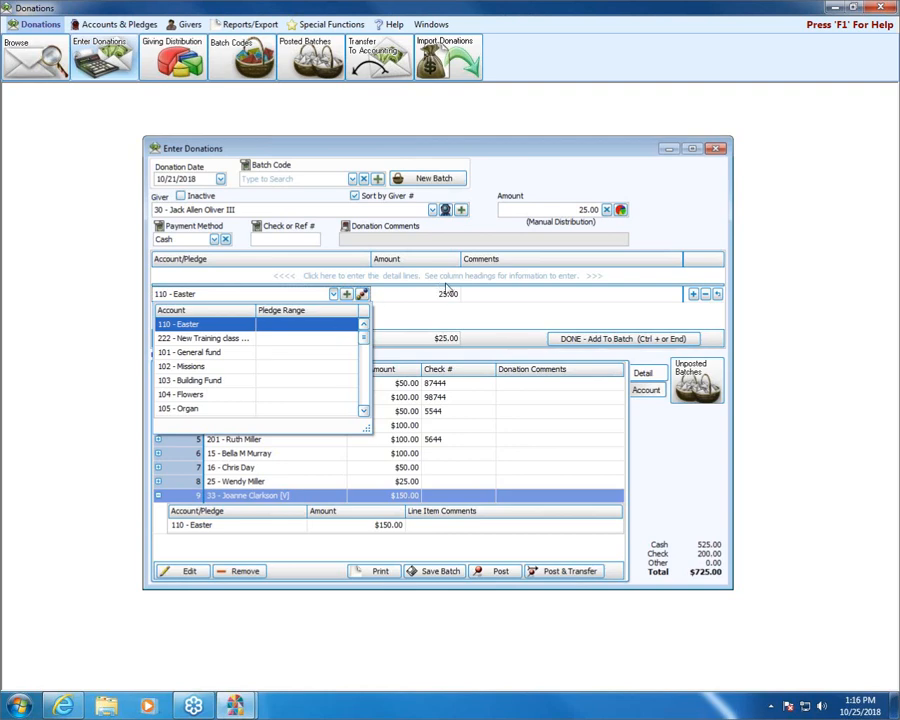
{"action": "left_click", "coordinate": [685, 217]}
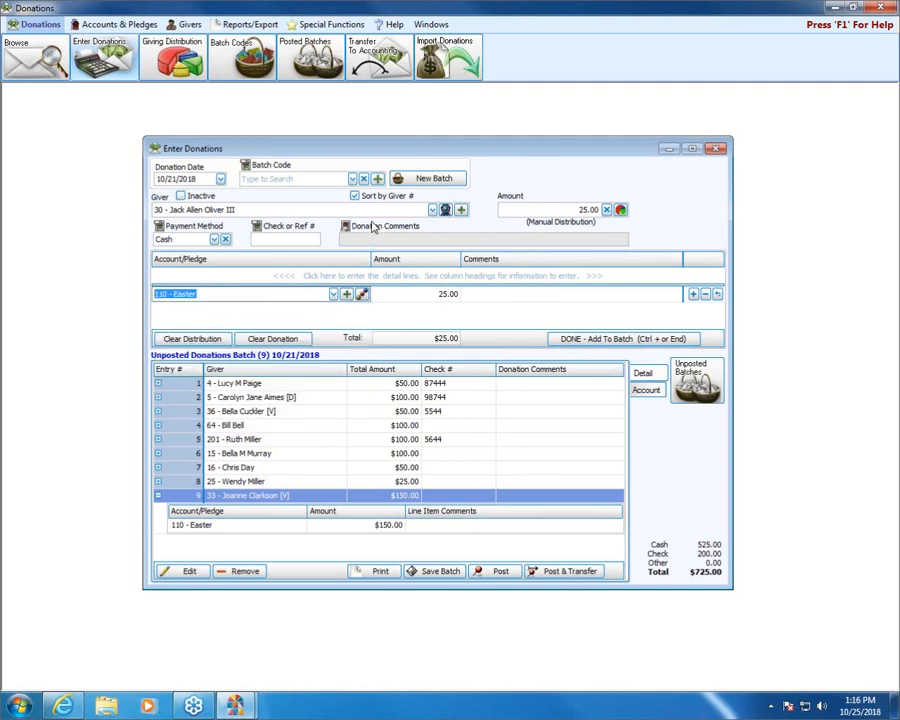
Search the donation's givers by the new giver's last name, first among active givers and again with inactive givers included
{"action": "left_click_drag", "start_coordinate": [380, 211], "coordinate": [91, 215]}
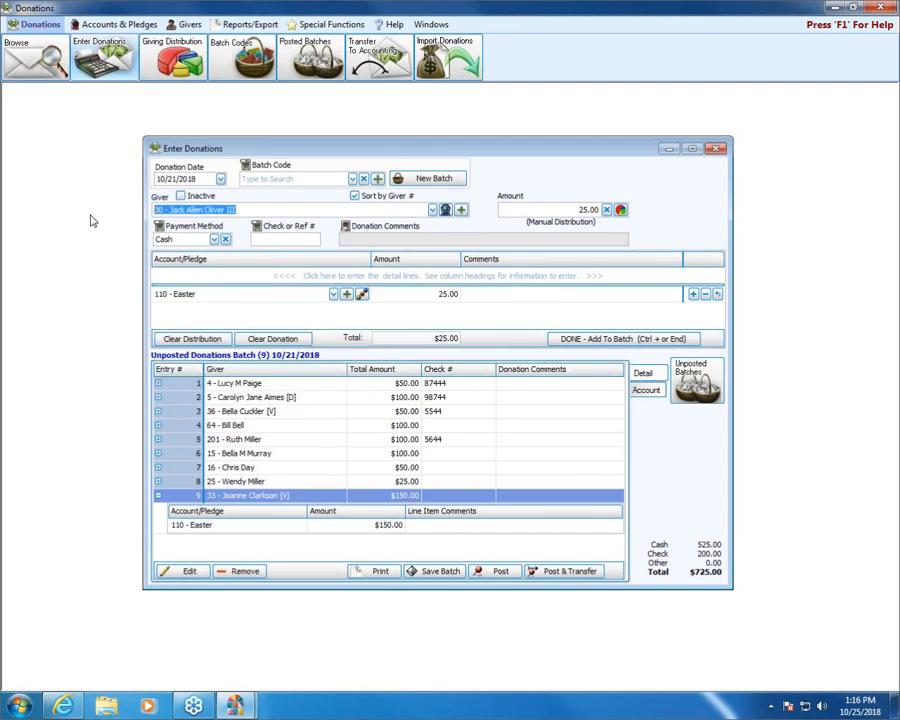
{"action": "type", "text": "parker"}
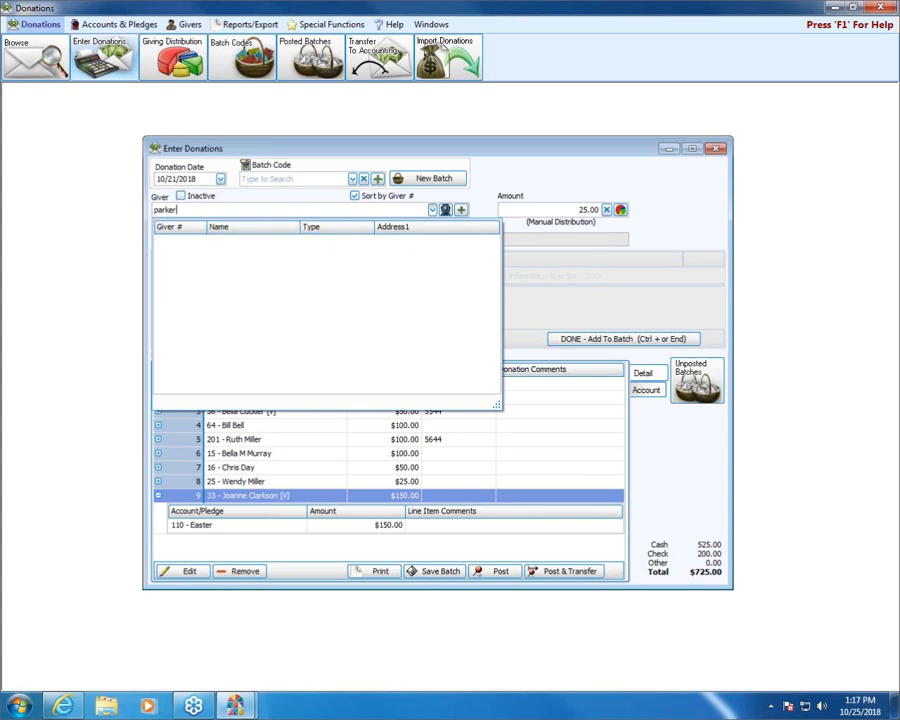
{"action": "key", "text": "Tab"}
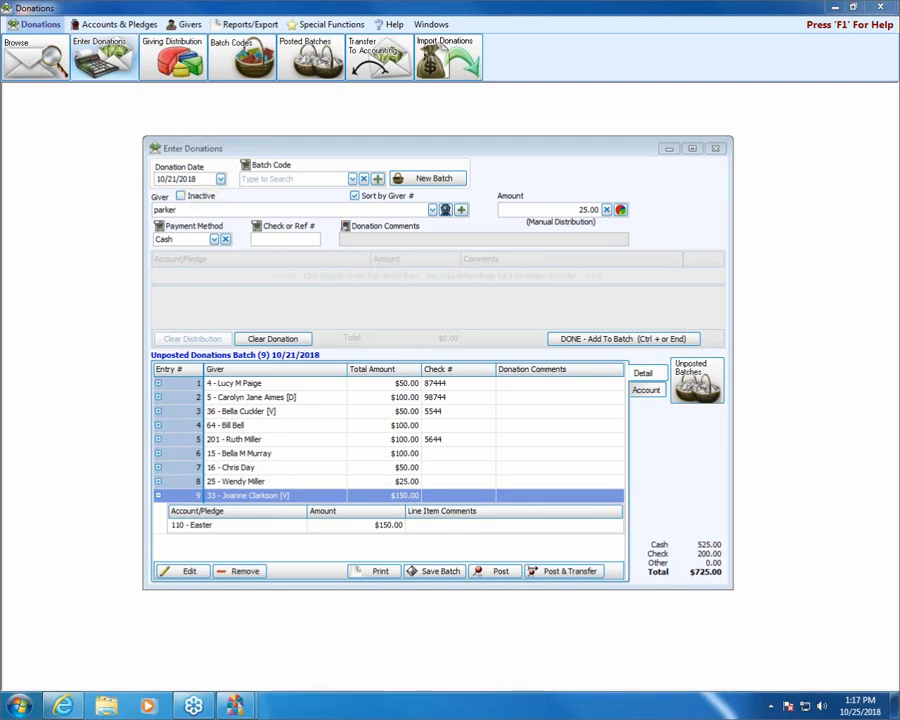
{"action": "left_click", "coordinate": [180, 196]}
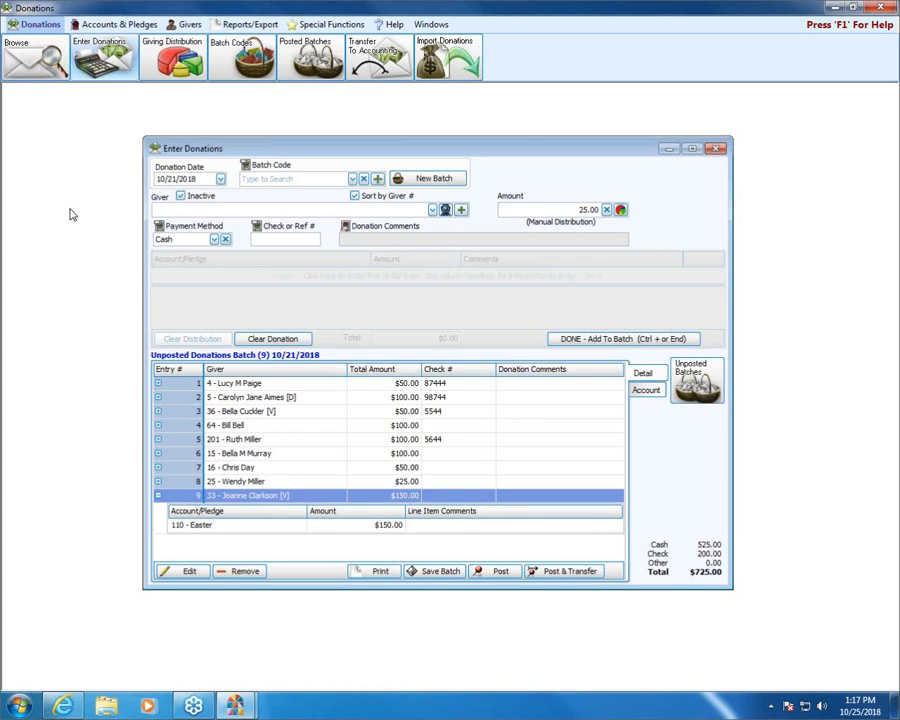
{"action": "type", "text": "parker"}
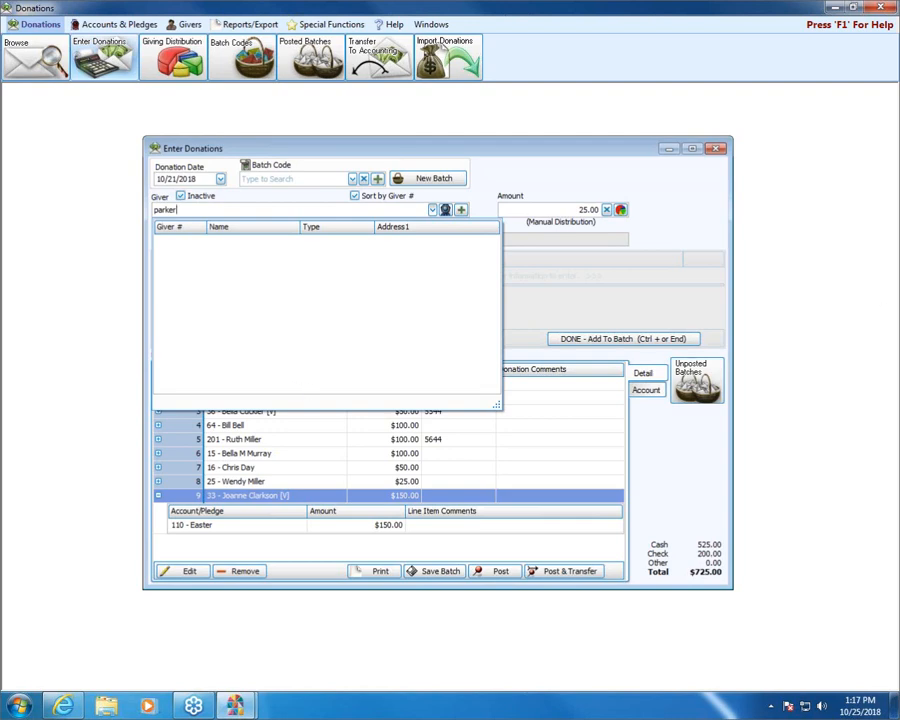
{"action": "key", "text": "Tab"}
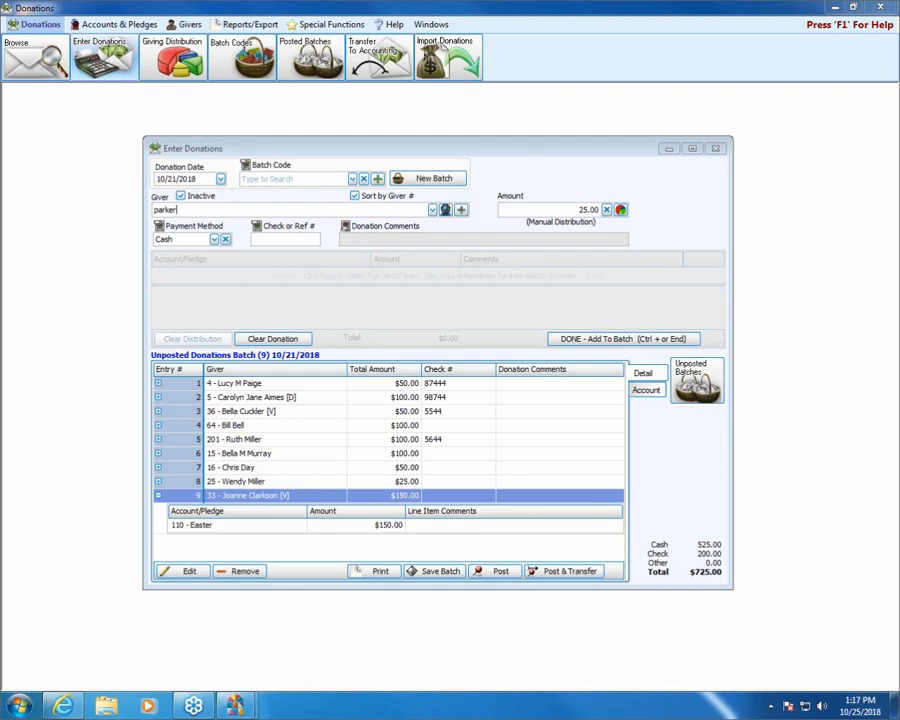
Start adding the missing giver as a membership individual in a new family with the Visitors category
{"action": "left_click", "coordinate": [461, 210]}
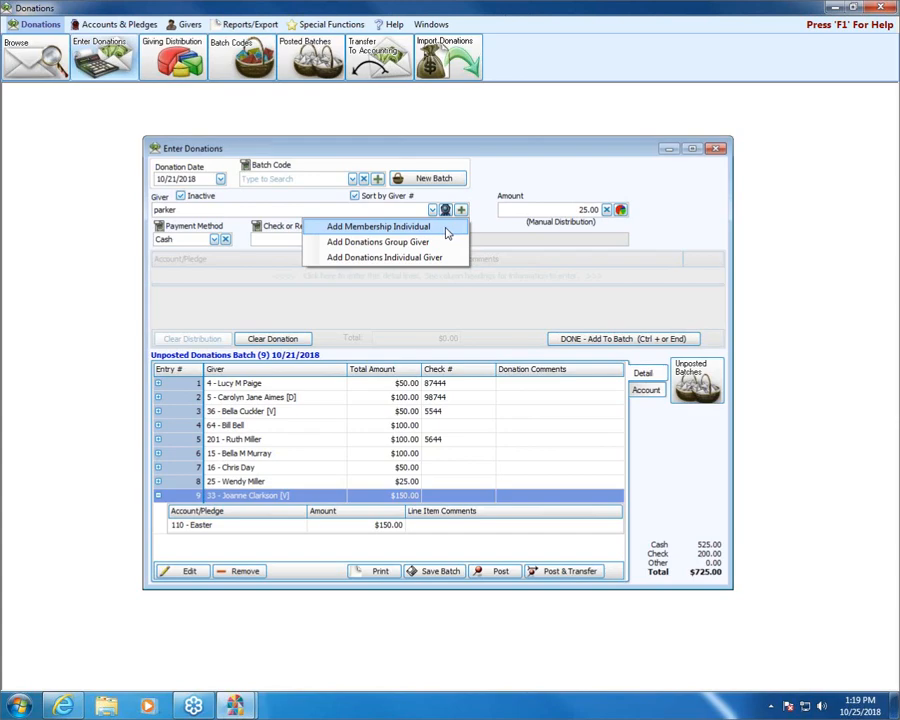
{"action": "left_click", "coordinate": [446, 232]}
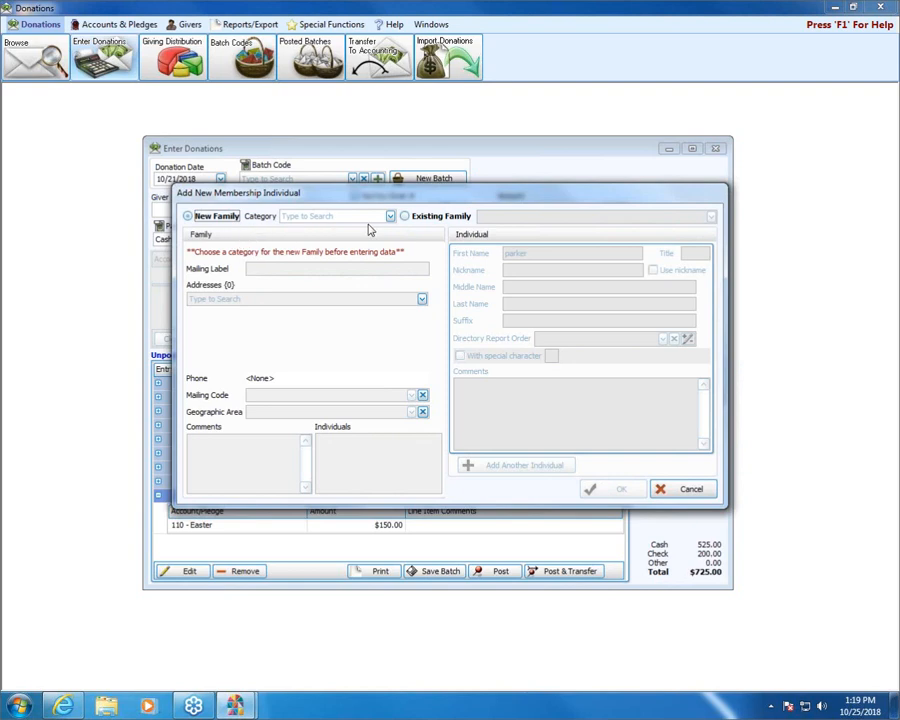
{"action": "left_click", "coordinate": [405, 217]}
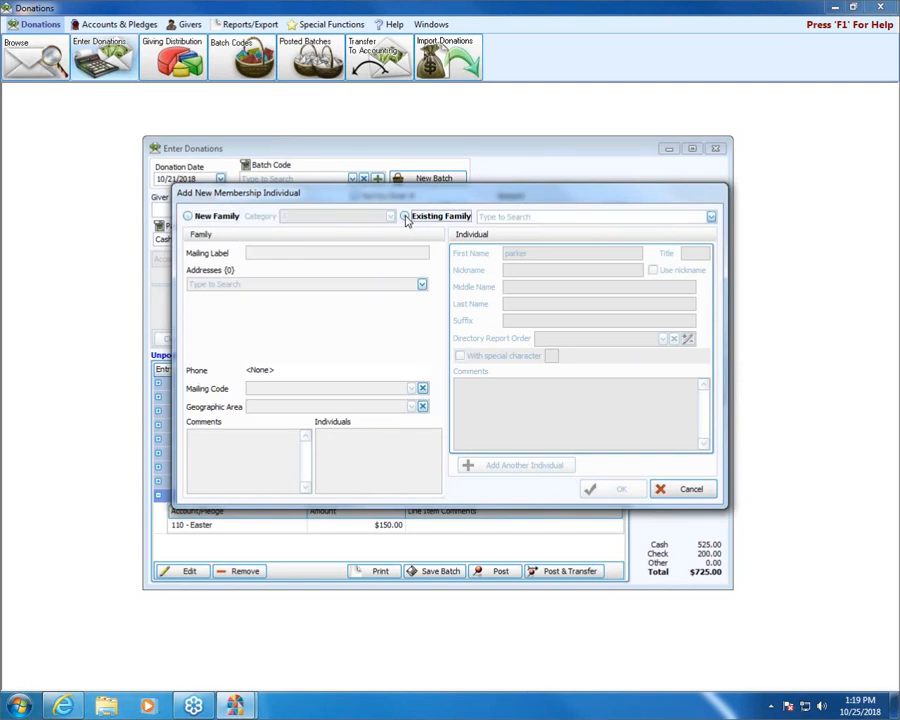
{"action": "left_click", "coordinate": [711, 217]}
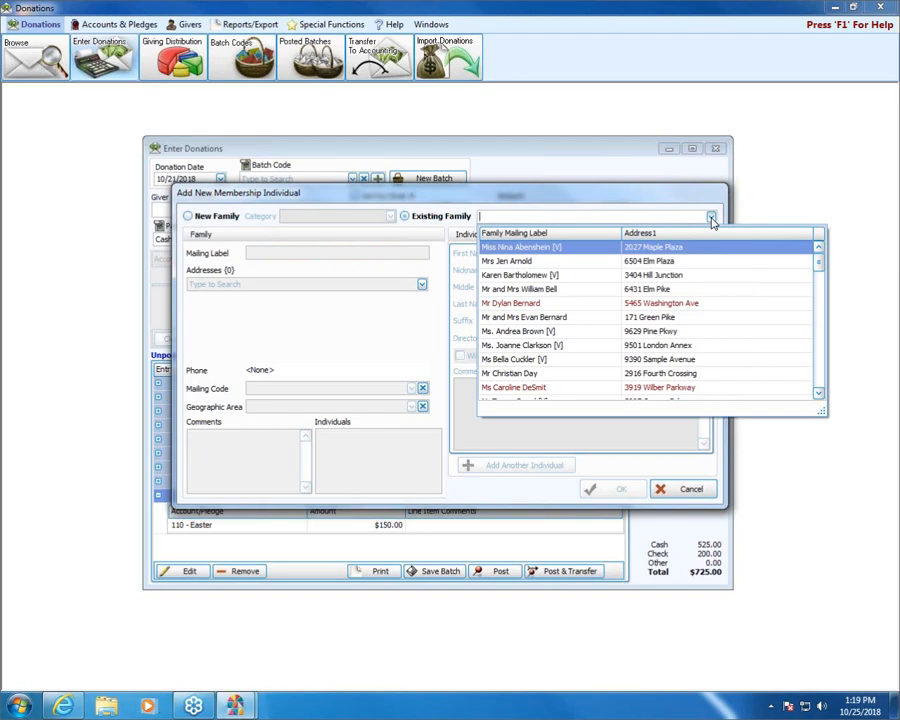
{"action": "left_click", "coordinate": [189, 216]}
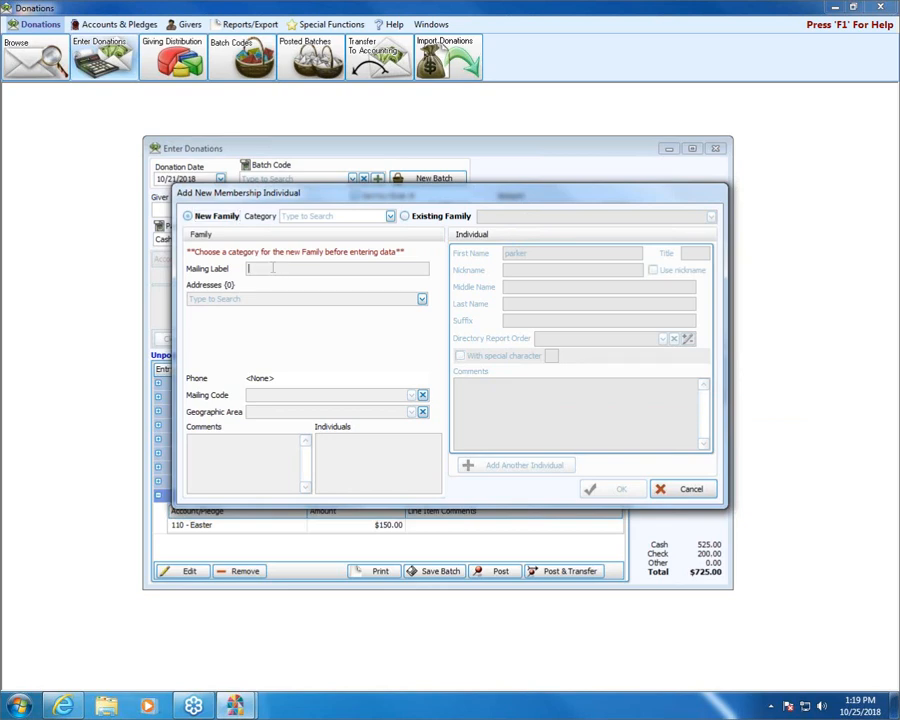
{"action": "left_click", "coordinate": [390, 216]}
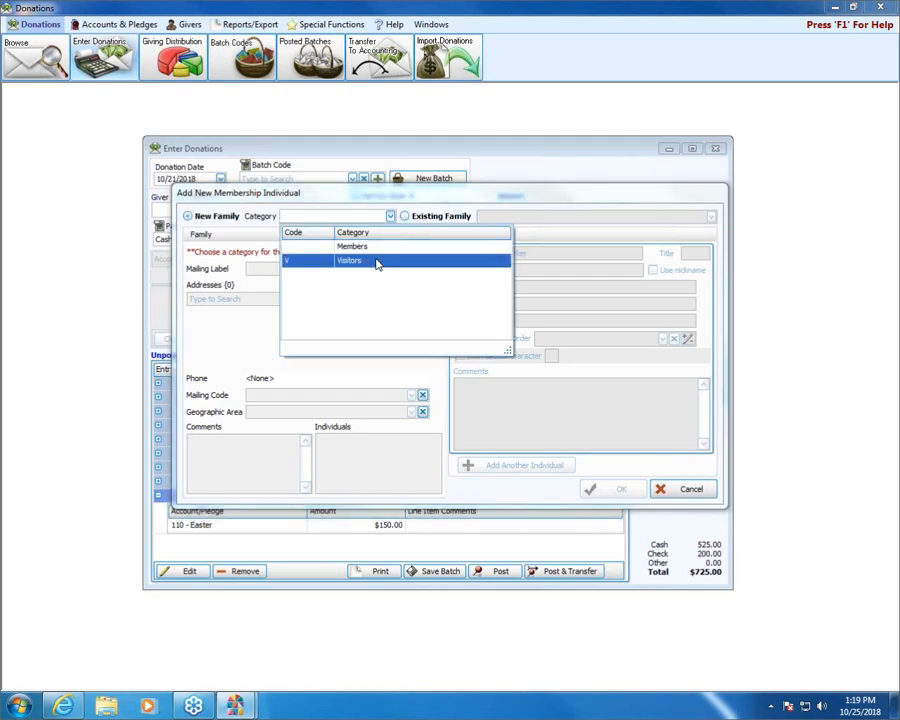
{"action": "left_click", "coordinate": [377, 260]}
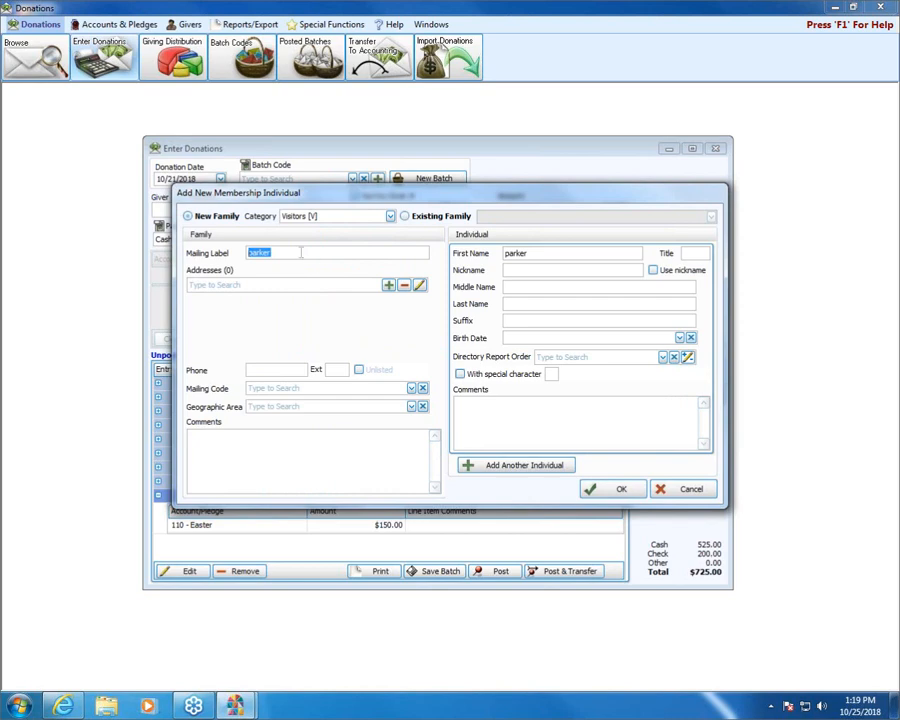
Enter the giver's full name as the family mailing label and add the family's main street address and zip code
{"action": "type", "text": "Peter Parker"}
{"action": "left_click", "coordinate": [389, 286]}
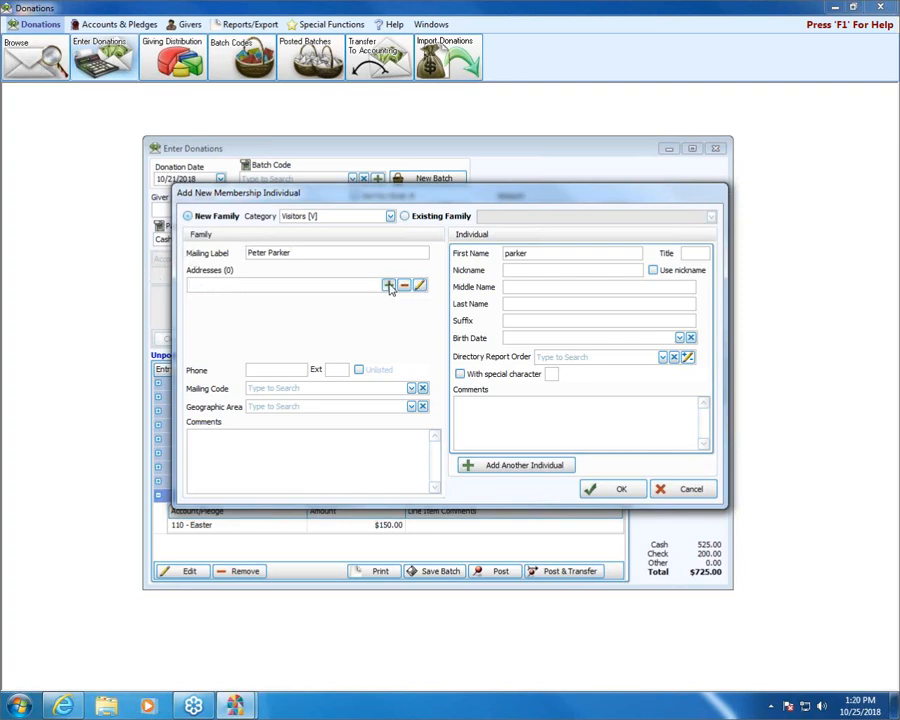
{"action": "type", "text": "1"}
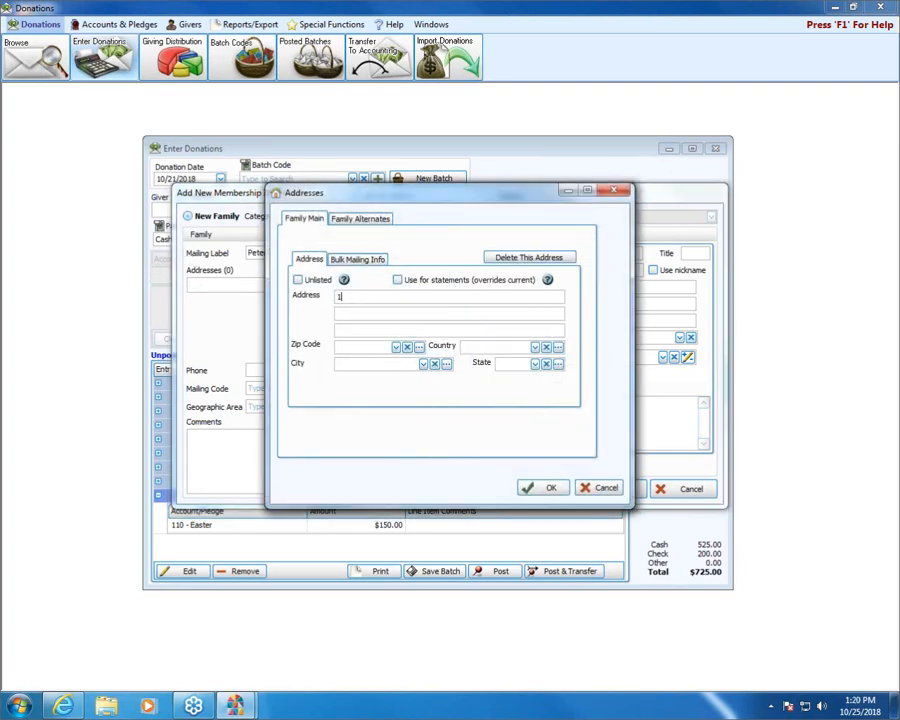
{"action": "type", "text": "234 main st"}
{"action": "left_click", "coordinate": [389, 346]}
{"action": "type", "text": "43230"}
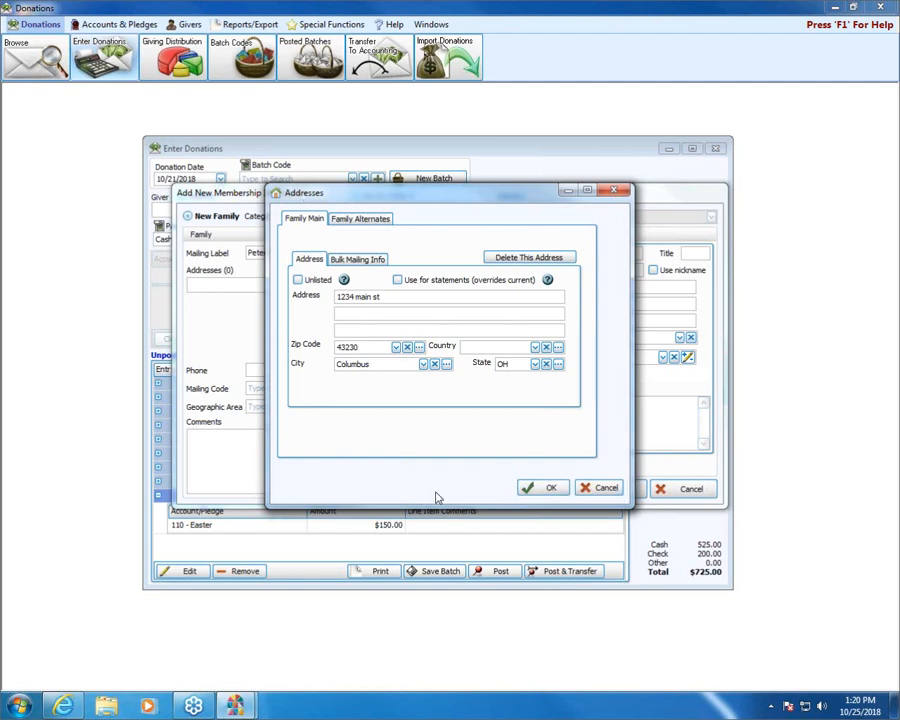
{"action": "left_click", "coordinate": [549, 488]}
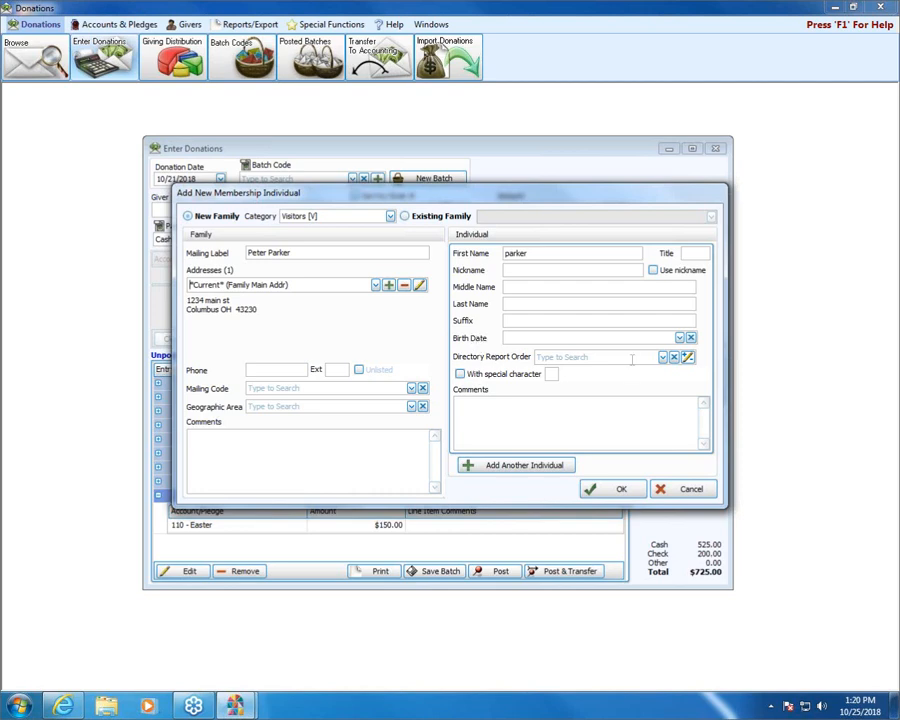
Fill in the individual's last name and set the directory report order to 1 - Primary
{"action": "left_click", "coordinate": [662, 356]}
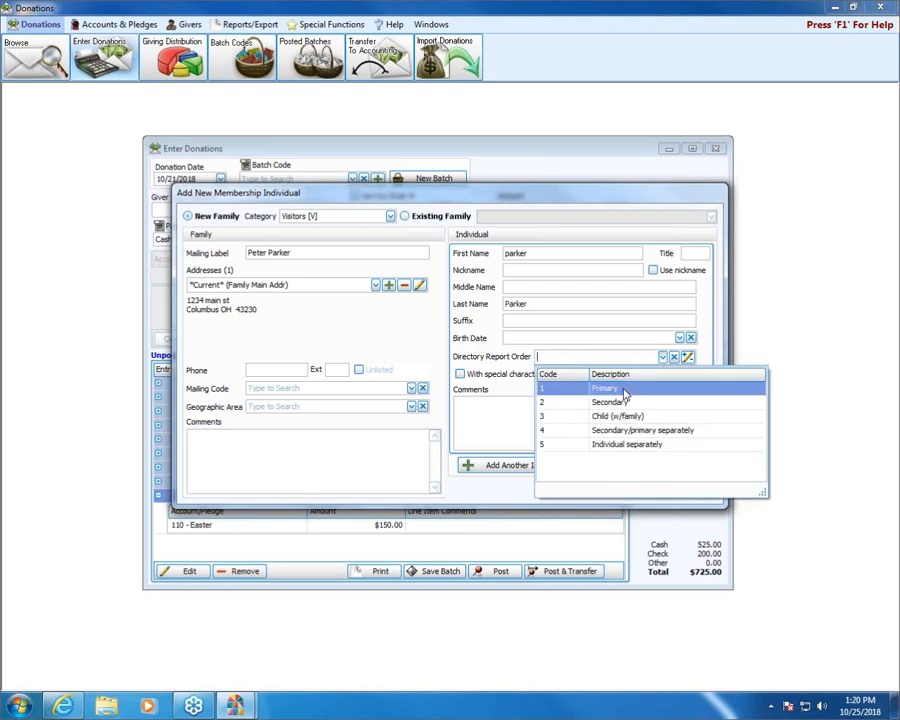
{"action": "left_click", "coordinate": [624, 389]}
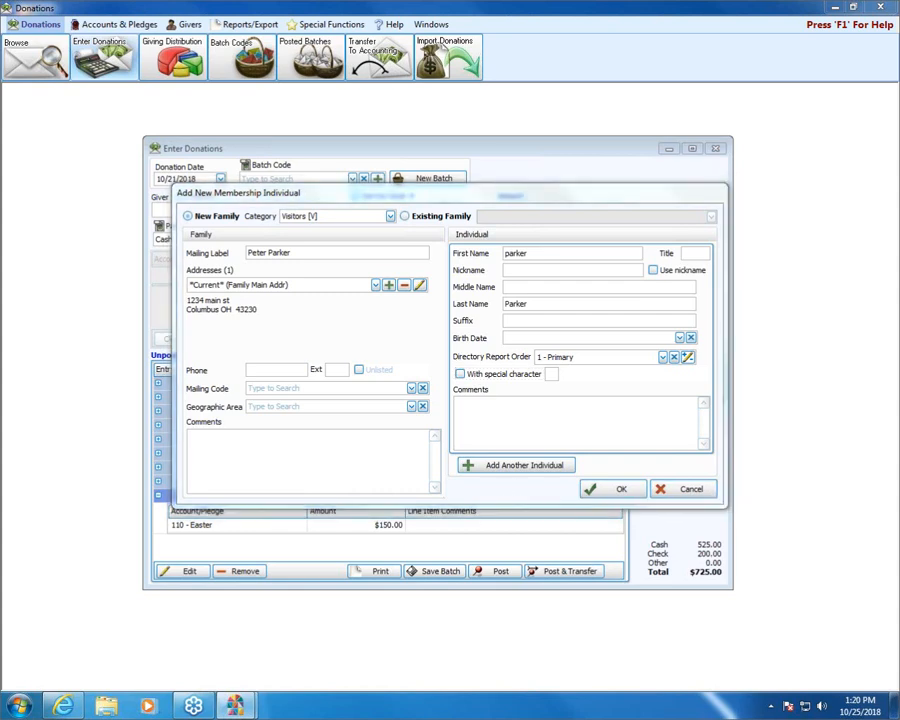
{"action": "mouse_move", "coordinate": [460, 461]}
{"action": "left_mouse_down"}
{"action": "mouse_move", "coordinate": [538, 460]}
{"action": "mouse_move", "coordinate": [466, 463]}
{"action": "left_mouse_up"}
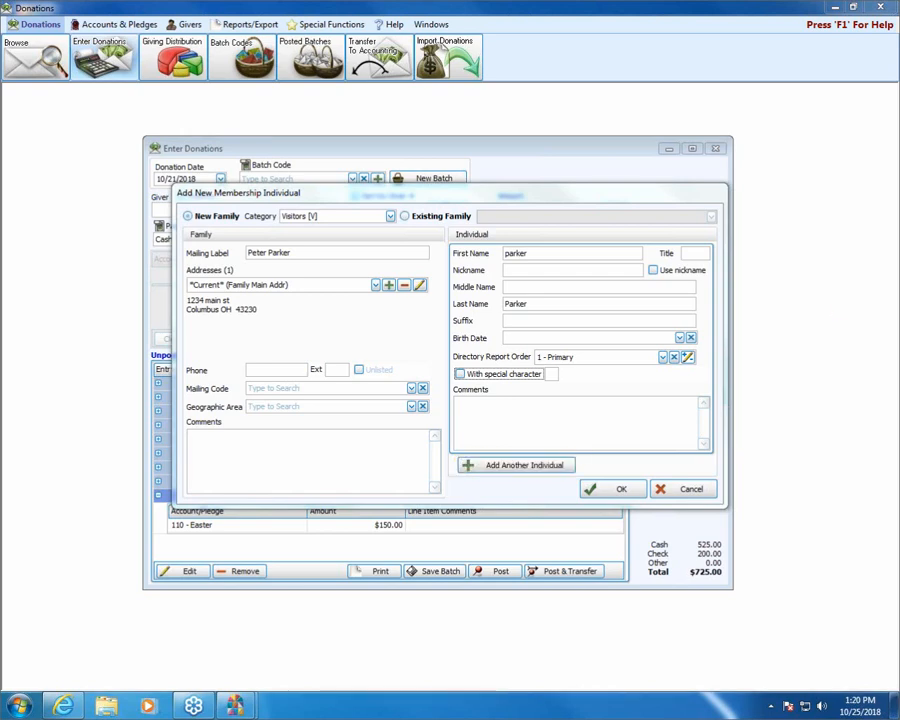
Save the new individual and add their $25.00 cash donation to the 110 - Easter account to the batch
{"action": "left_click", "coordinate": [606, 494]}
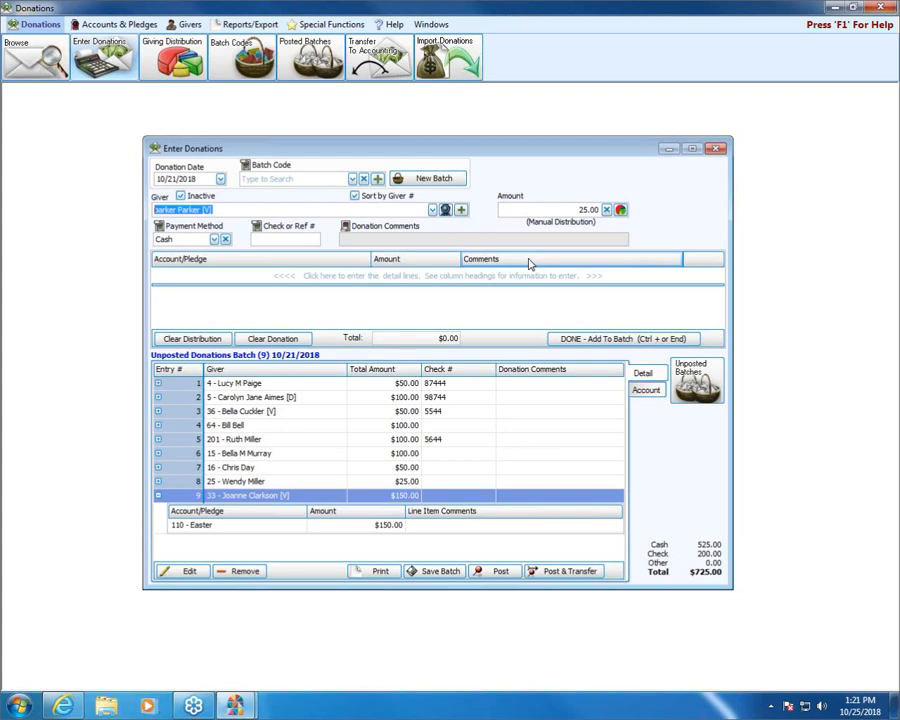
{"action": "key", "text": "Tab"}
{"action": "key", "text": "Tab"}
{"action": "key", "text": "Tab"}
{"action": "key", "text": "Tab"}
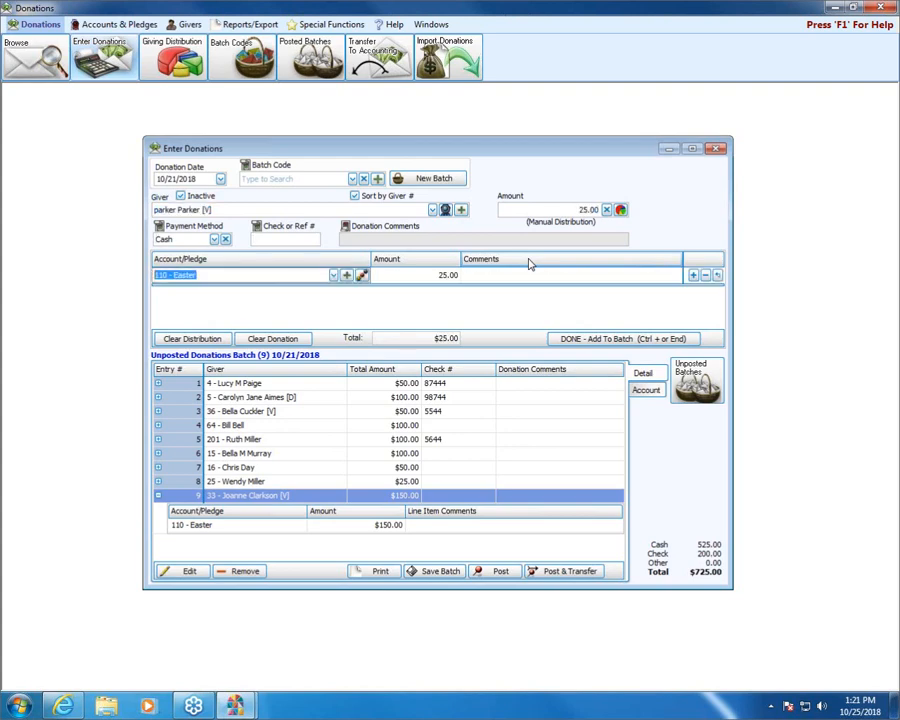
{"action": "key", "text": "End"}
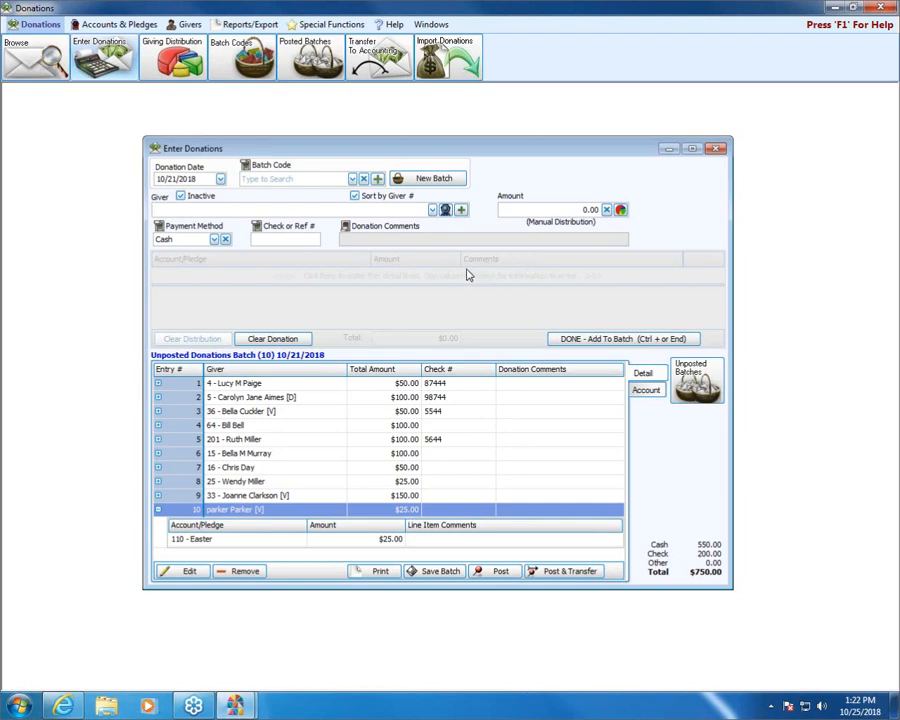
In the giving accounts list, clear the Lent account's ID, assign it the ID 107, and close the list
{"action": "left_click", "coordinate": [115, 25]}
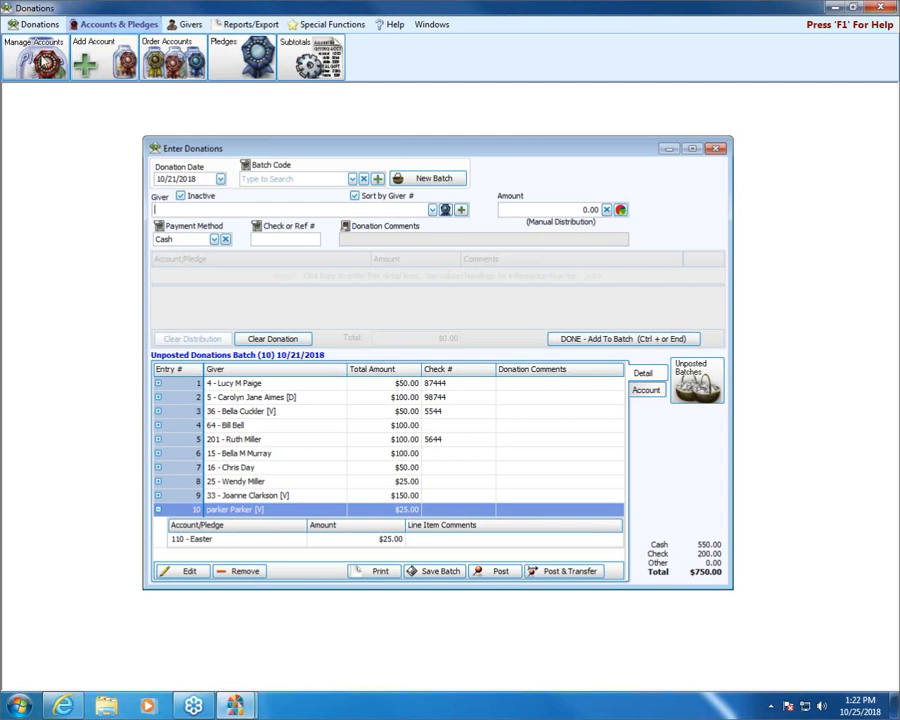
{"action": "left_click", "coordinate": [45, 60]}
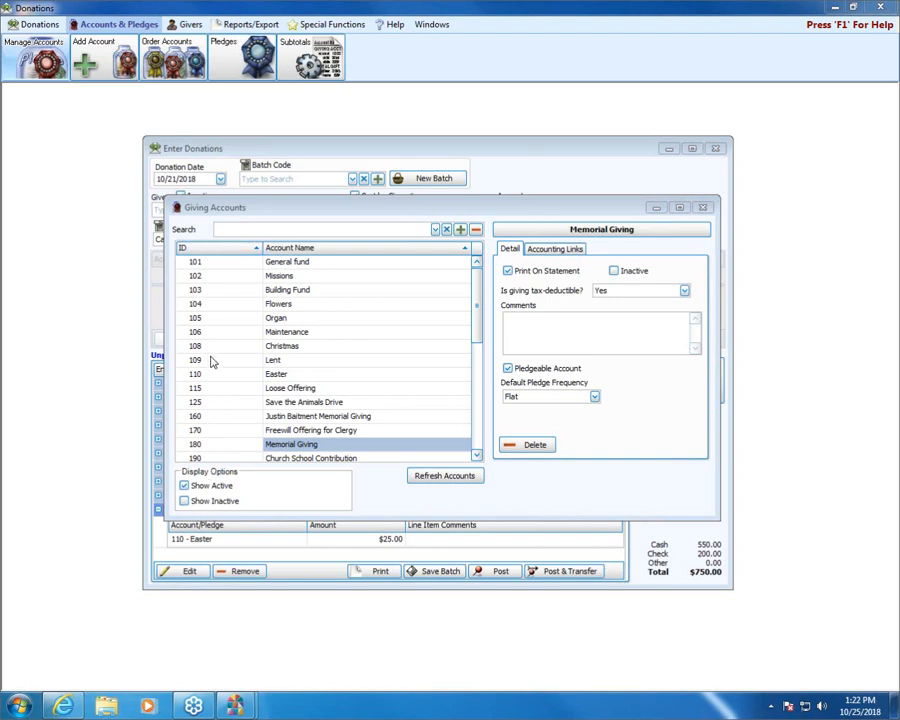
{"action": "left_click", "coordinate": [182, 365]}
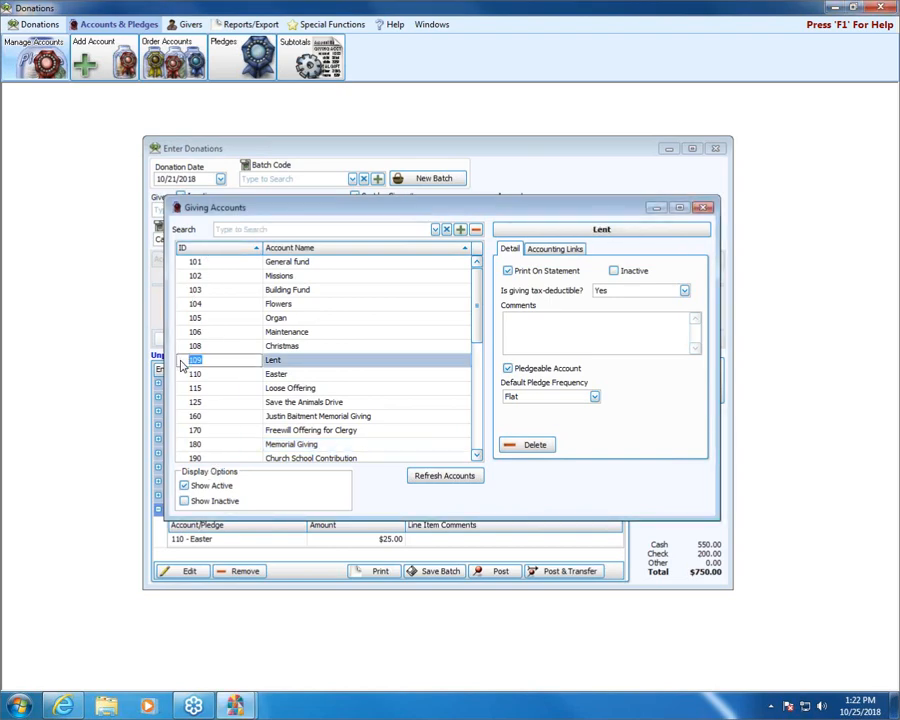
{"action": "key", "text": "Delete"}
{"action": "left_click", "coordinate": [333, 416]}
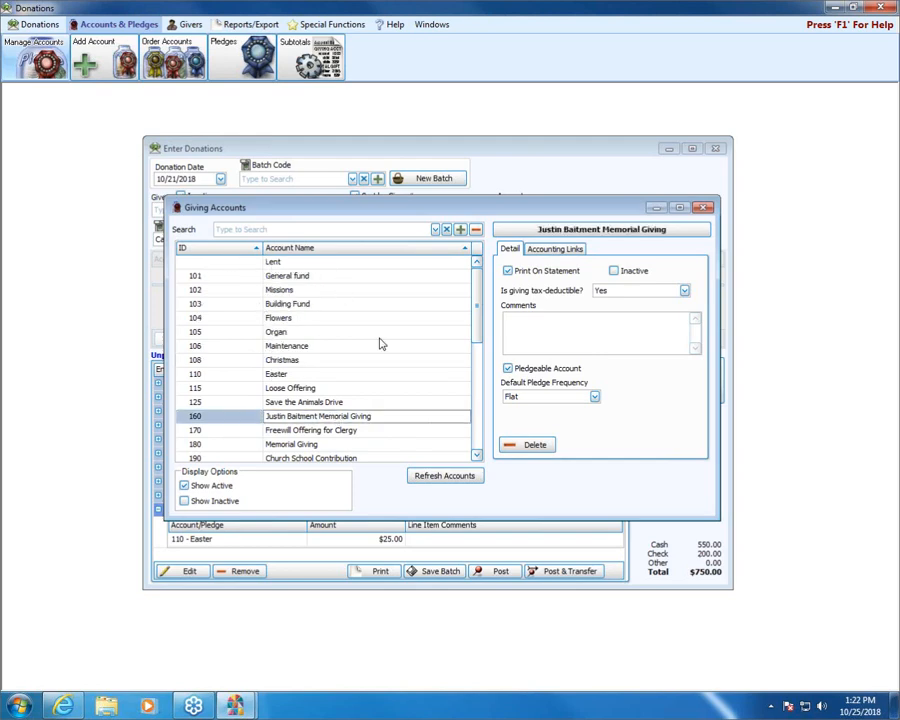
{"action": "left_click", "coordinate": [219, 261]}
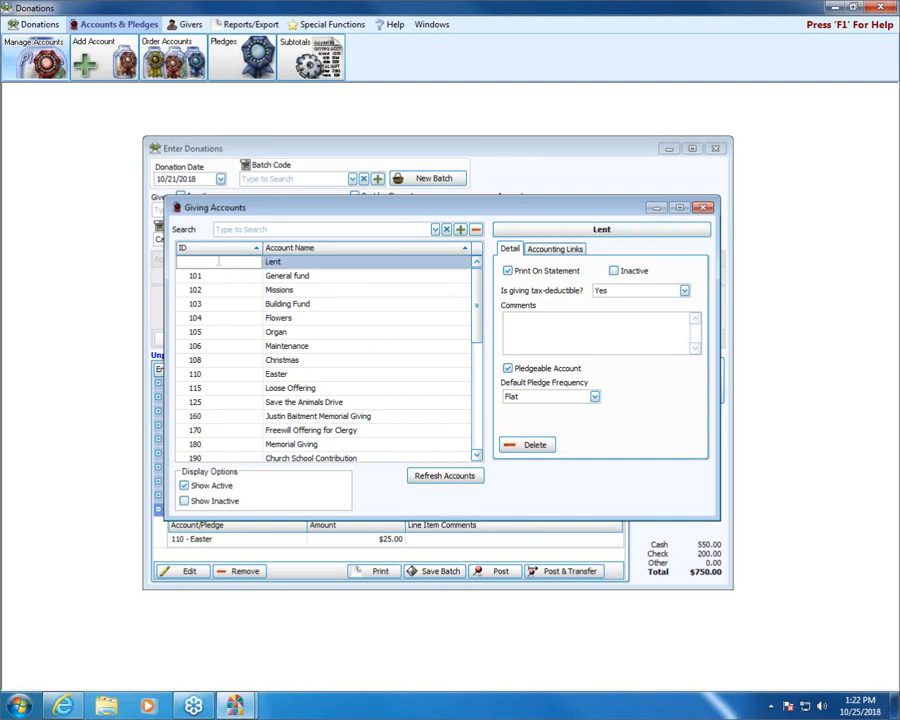
{"action": "type", "text": "107"}
{"action": "key", "text": "Tab"}
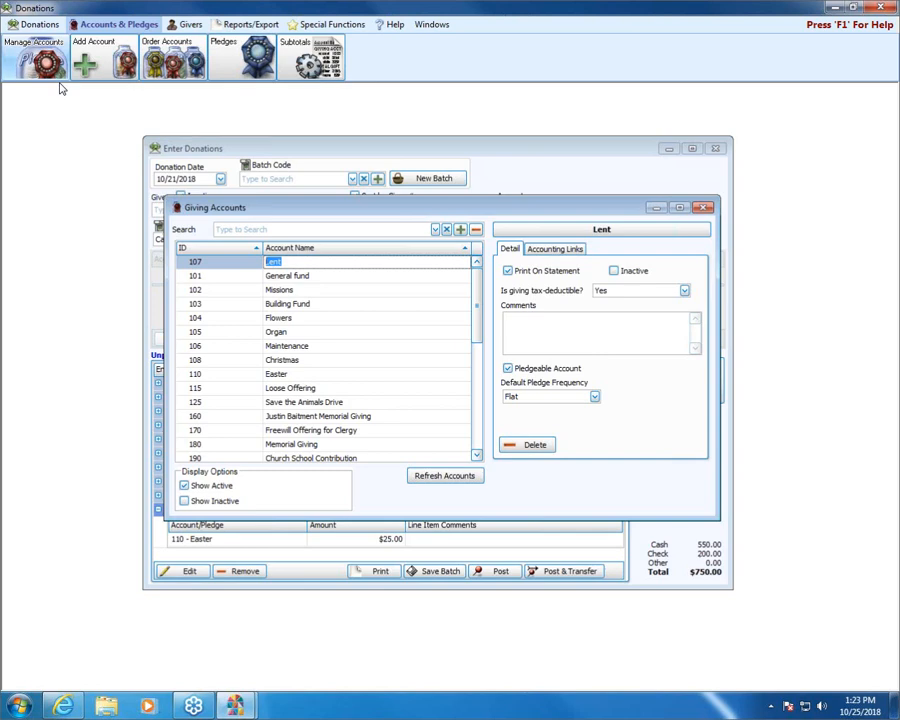
{"action": "left_click", "coordinate": [704, 209]}
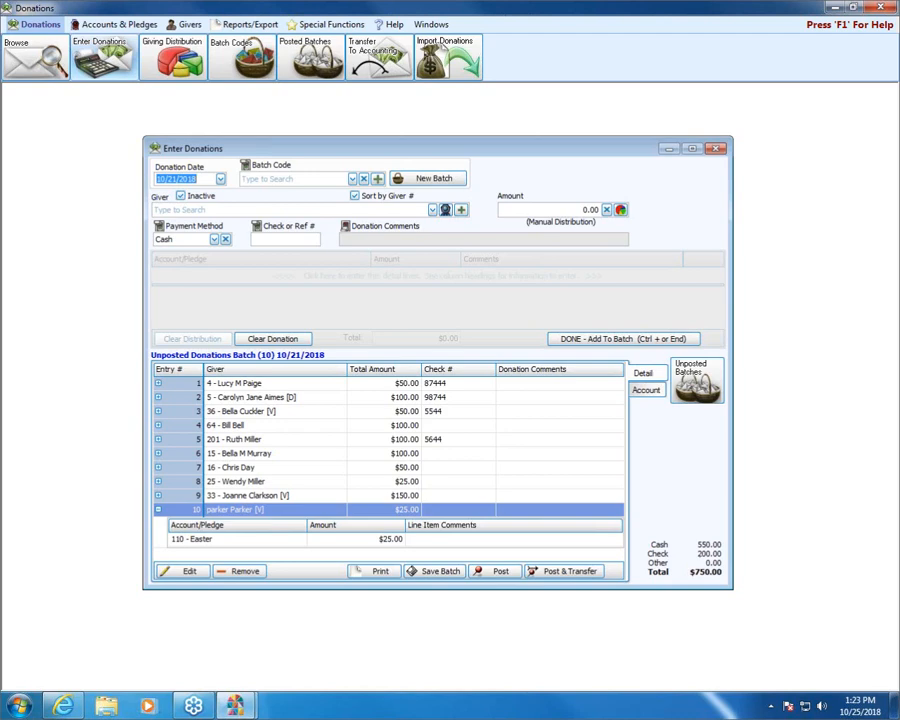
Reopen the giving accounts list to check where Lent is sorted by ID, and close it
{"action": "left_click", "coordinate": [100, 24]}
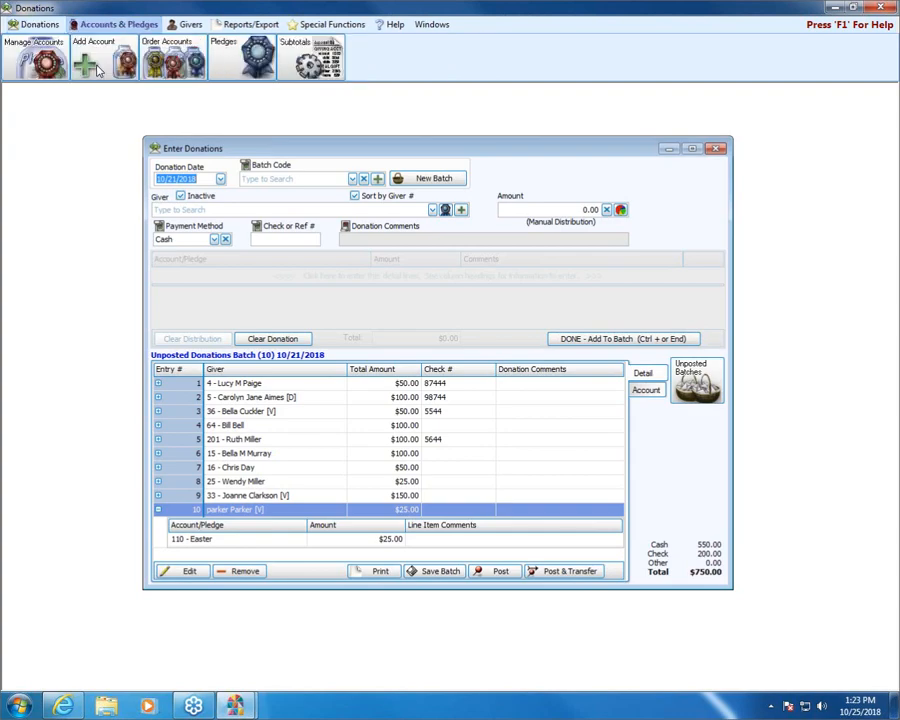
{"action": "left_click", "coordinate": [33, 50]}
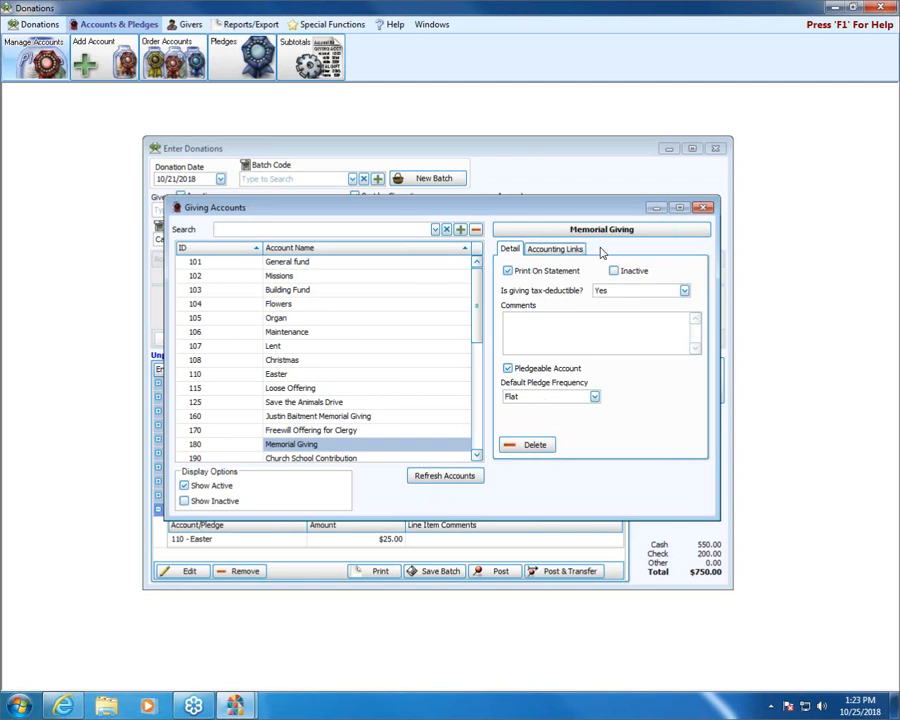
{"action": "left_click", "coordinate": [703, 207]}
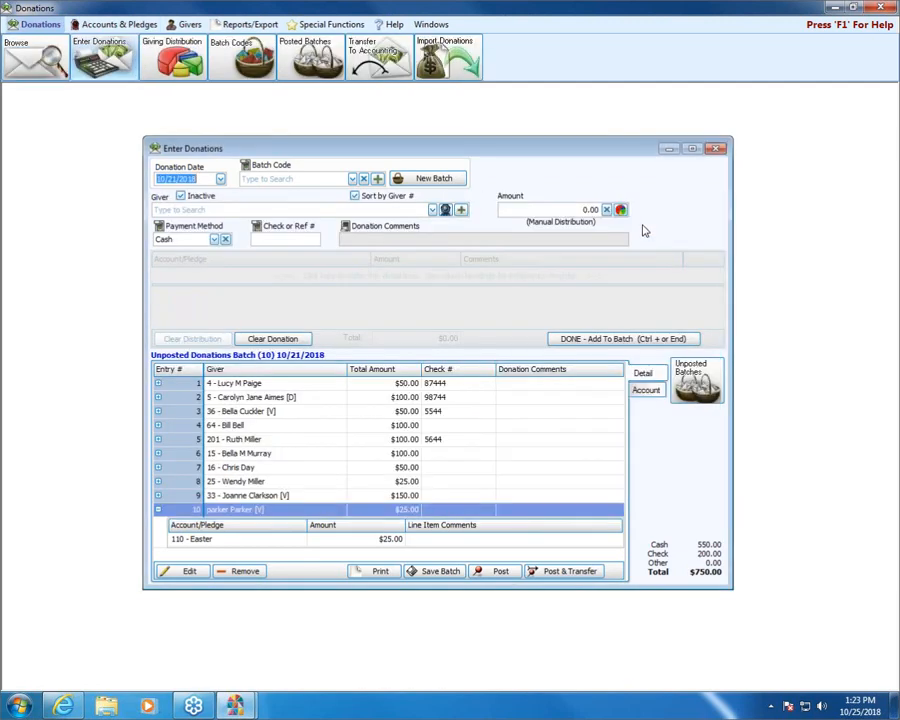
Look through the available reports and examine the visible columns of the List Account Balances report, closing it without printing
{"action": "left_click", "coordinate": [250, 24]}
{"action": "left_click", "coordinate": [166, 60]}
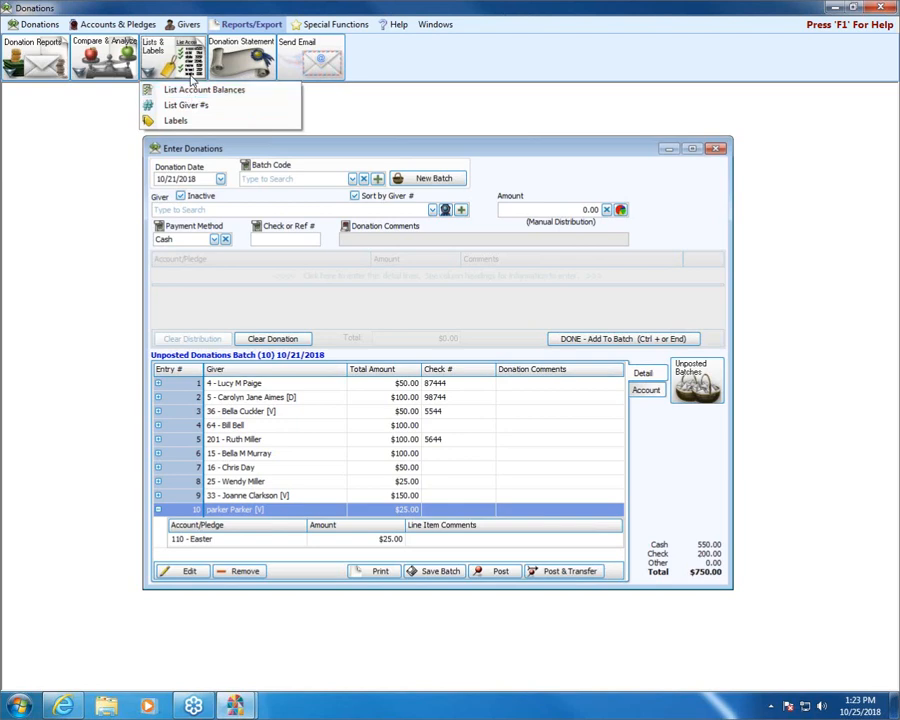
{"action": "left_click", "coordinate": [32, 60]}
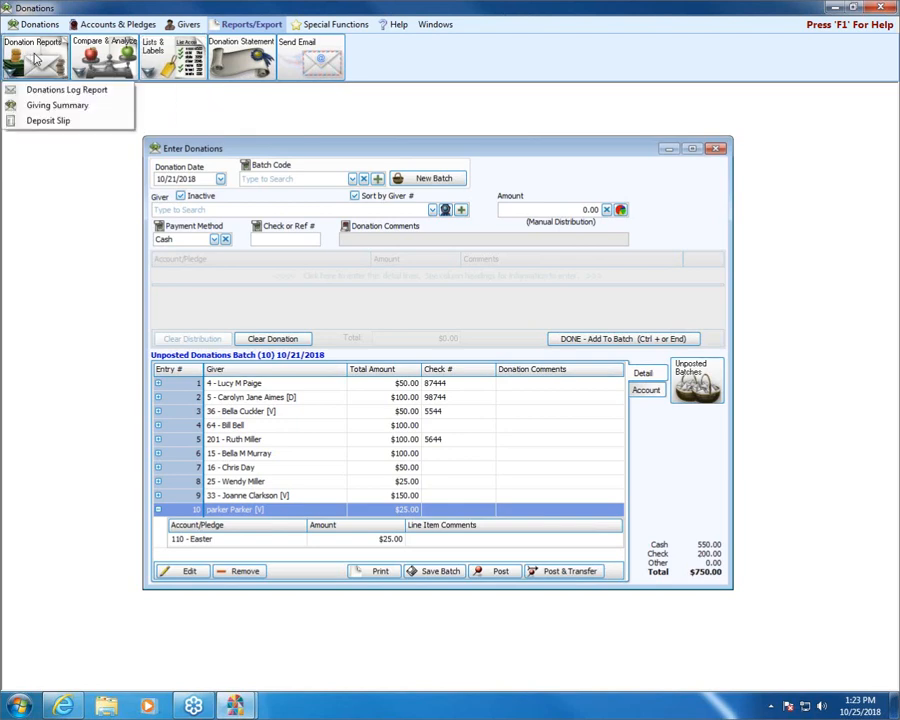
{"action": "left_click", "coordinate": [104, 60]}
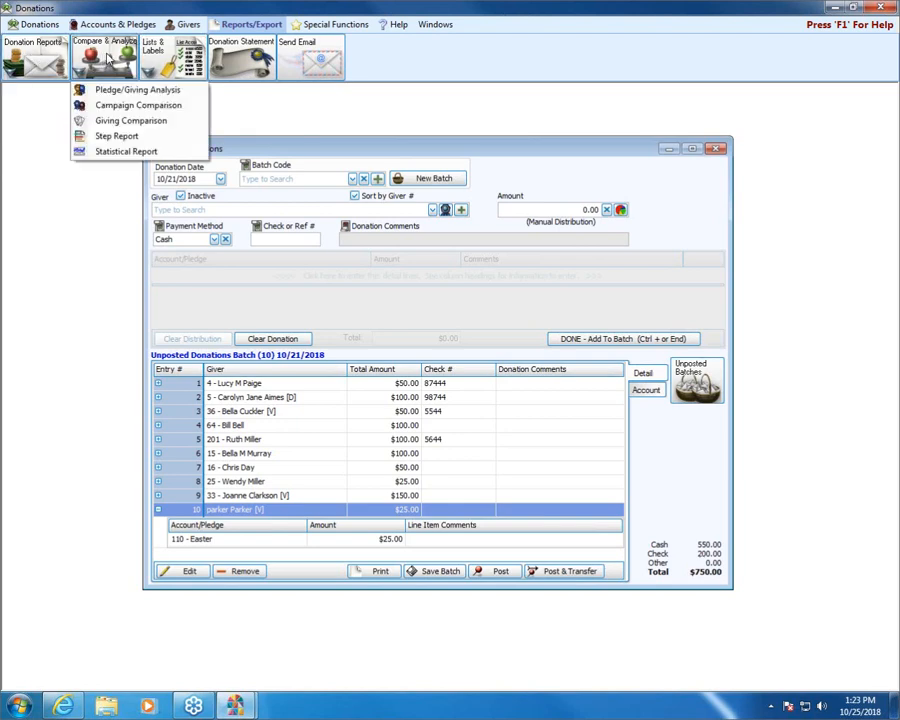
{"action": "left_click", "coordinate": [152, 55]}
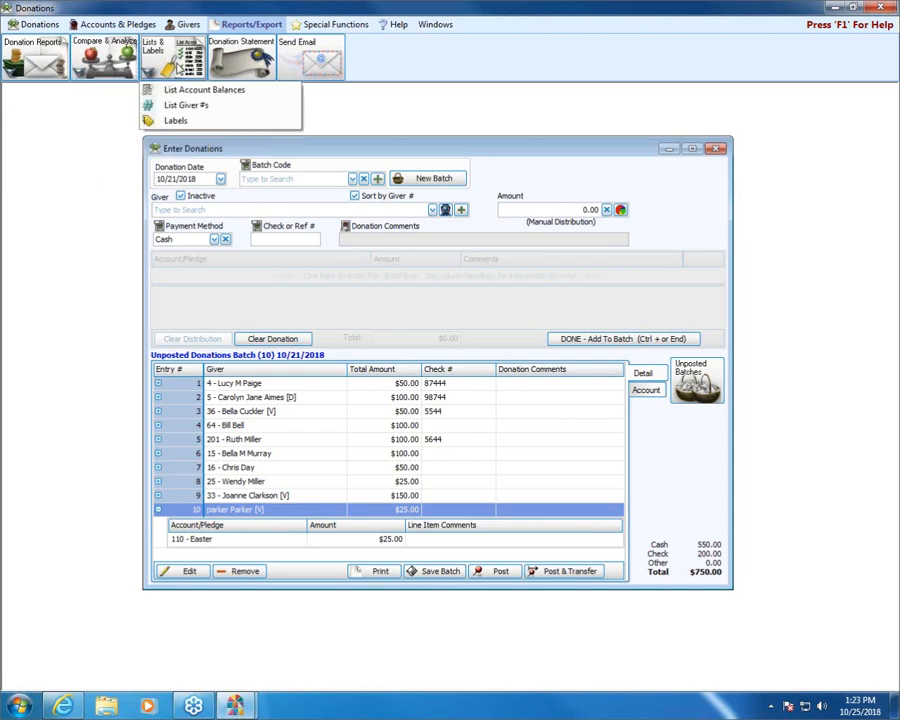
{"action": "left_click", "coordinate": [210, 90]}
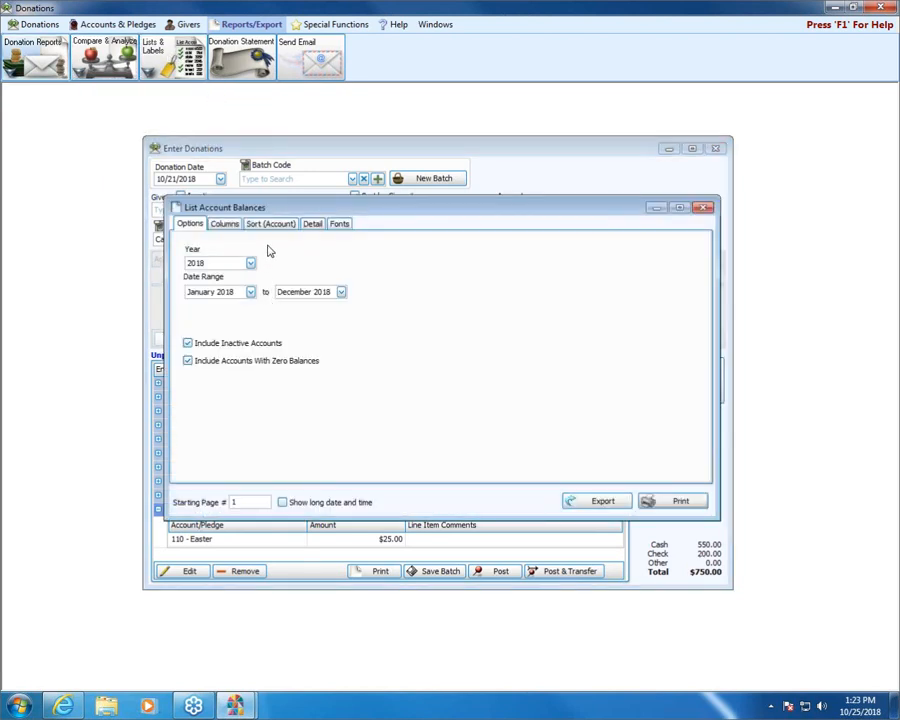
{"action": "left_click", "coordinate": [222, 224]}
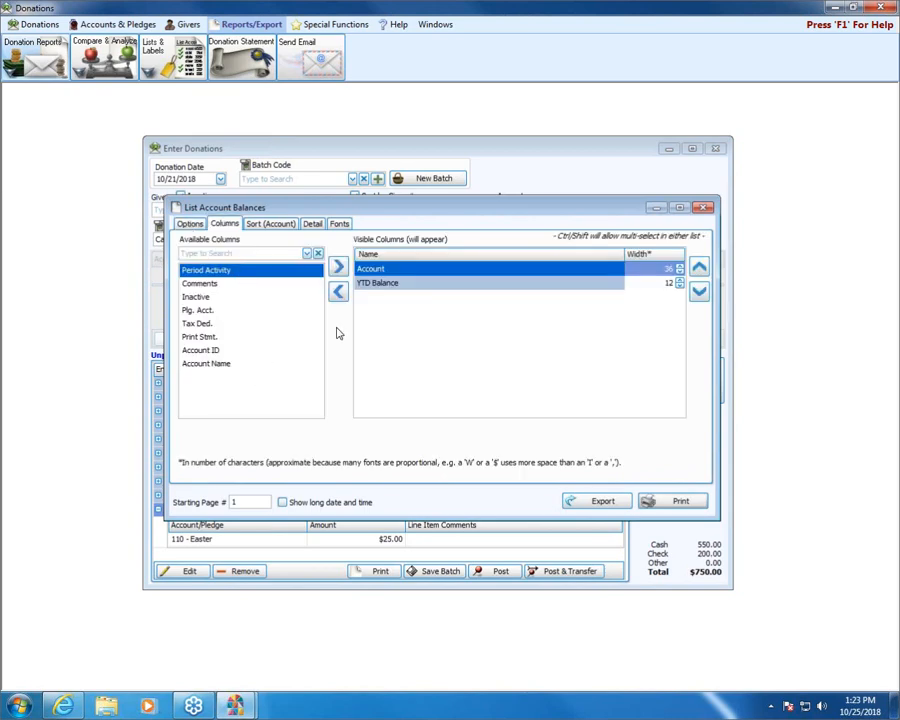
{"action": "left_click", "coordinate": [404, 287]}
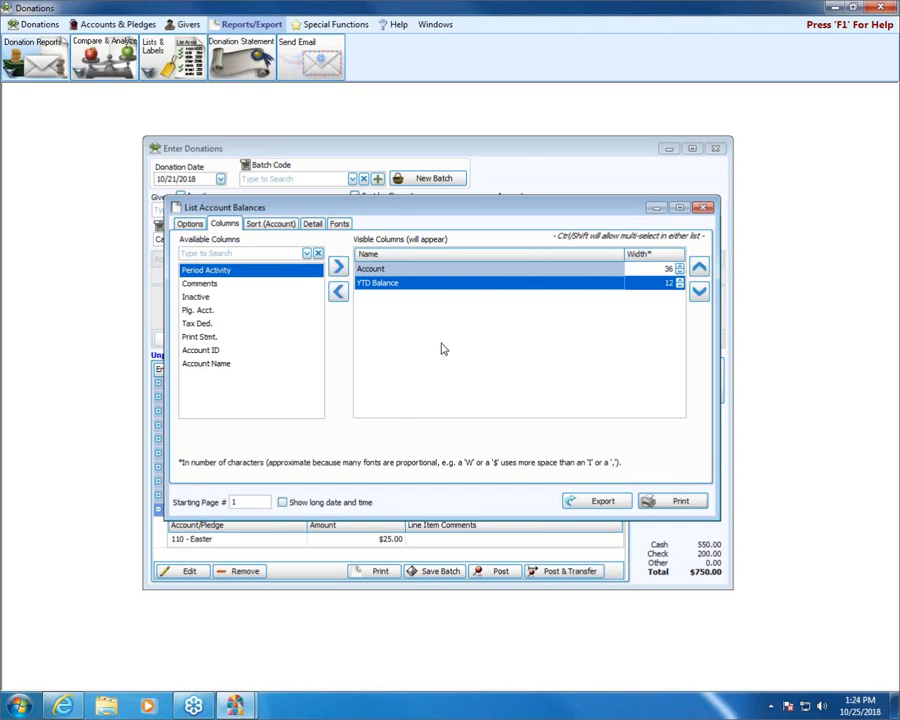
{"action": "key", "text": "Escape"}
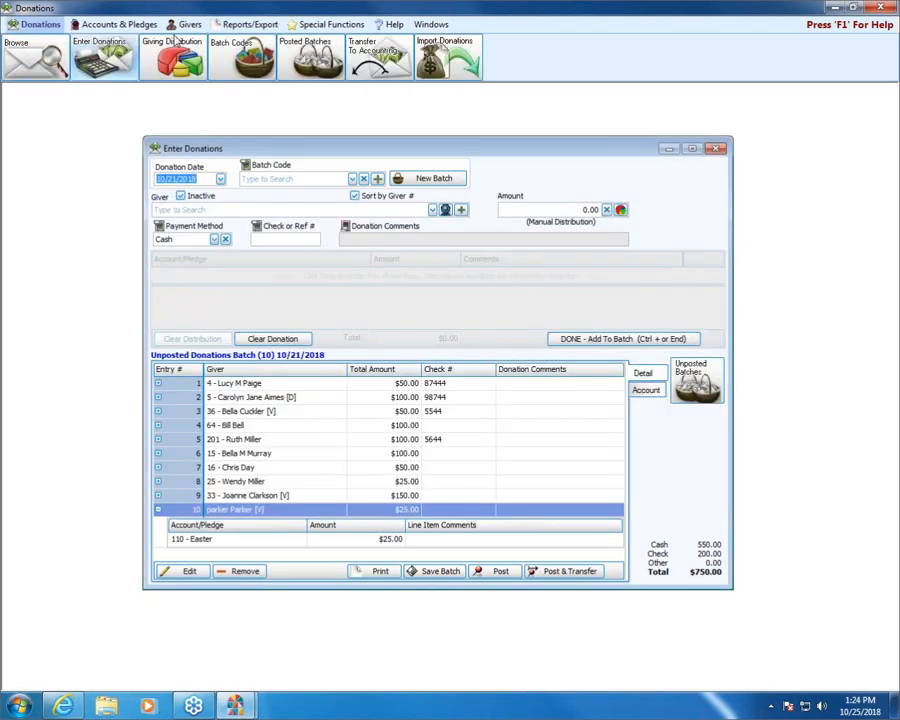
{"action": "left_click", "coordinate": [223, 26]}
{"action": "left_click", "coordinate": [172, 75]}
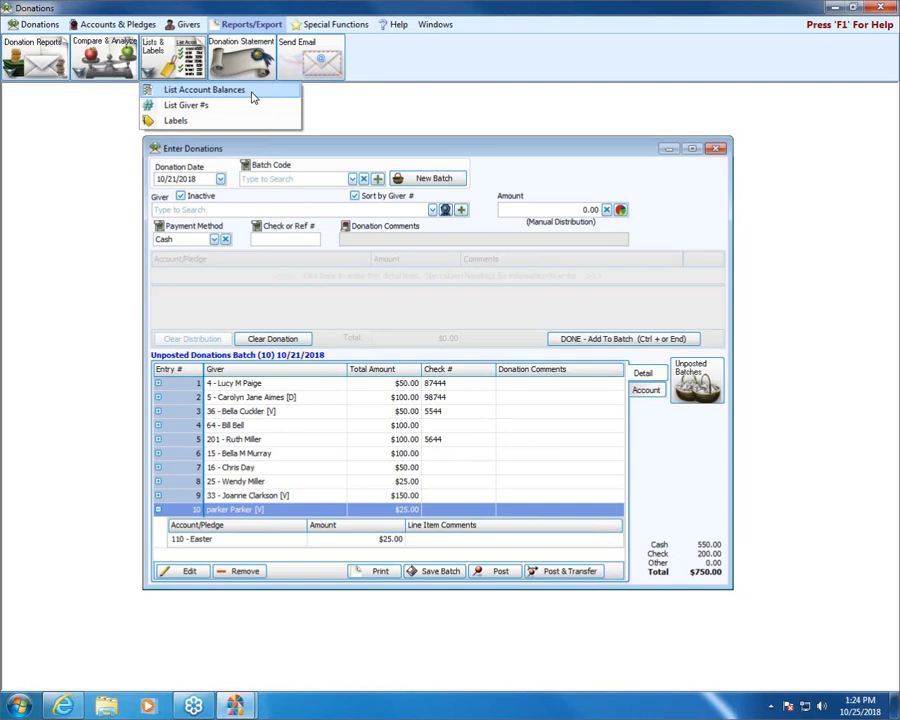
{"action": "left_click", "coordinate": [366, 150]}
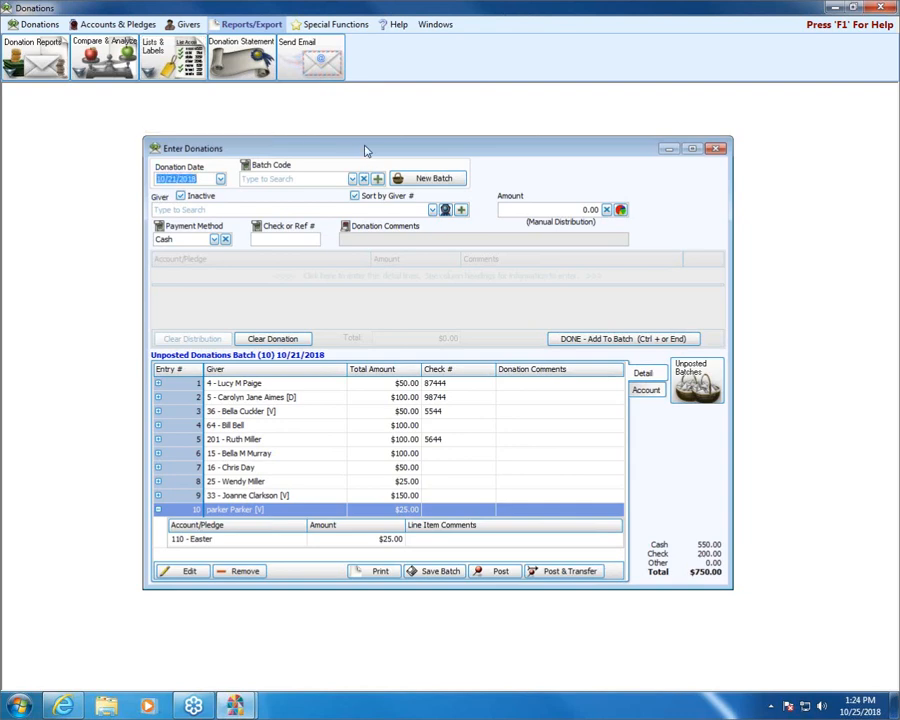